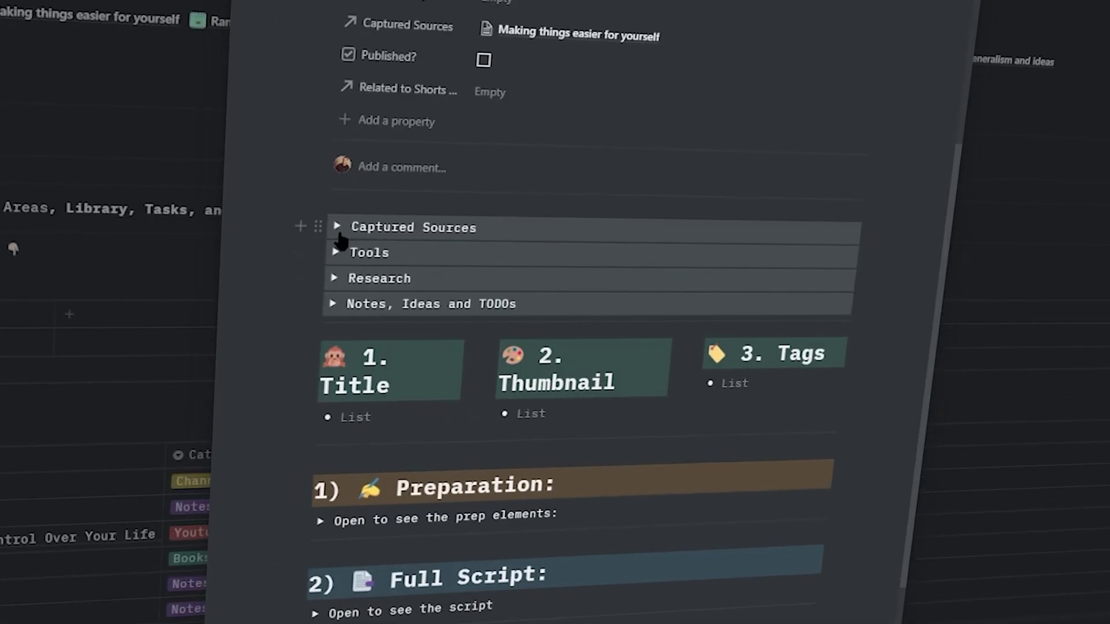
Step: Expand the video page's Captured Sources and widen the Library table's Title column
left_click(333, 226)
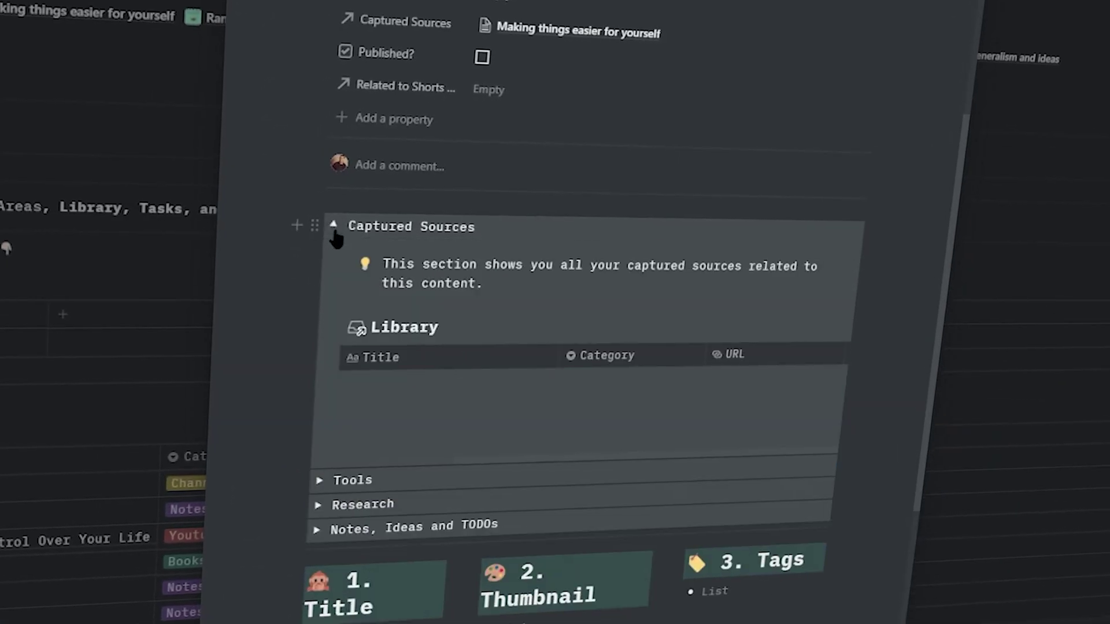
left_click_drag(561, 359, 630, 361)
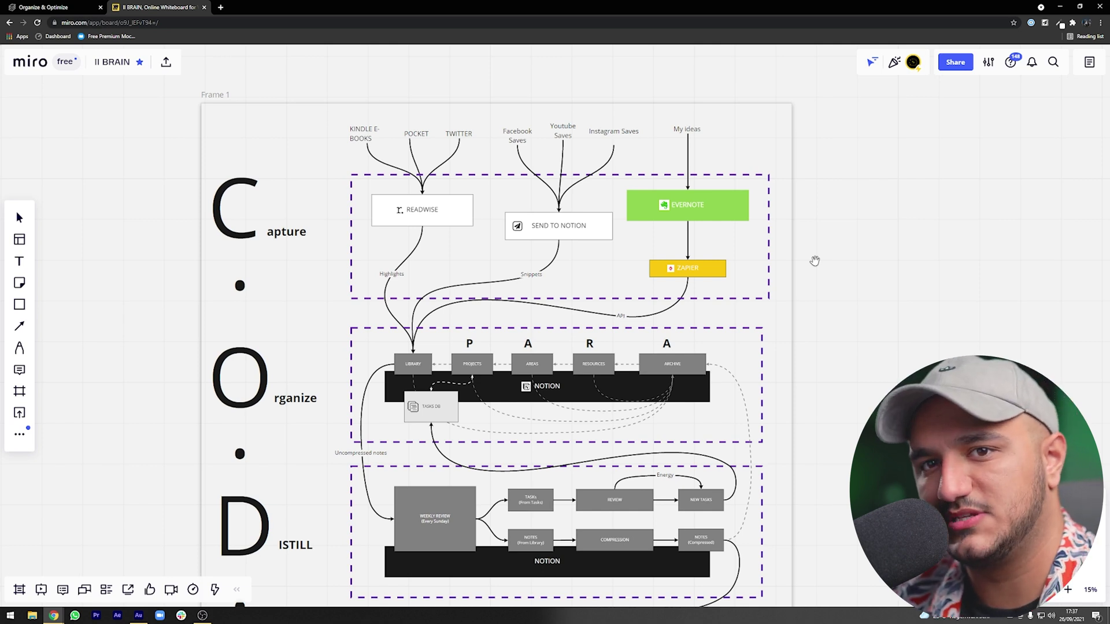
scroll(815, 260, "down", 5)
scroll(832, 260, "up", 2)
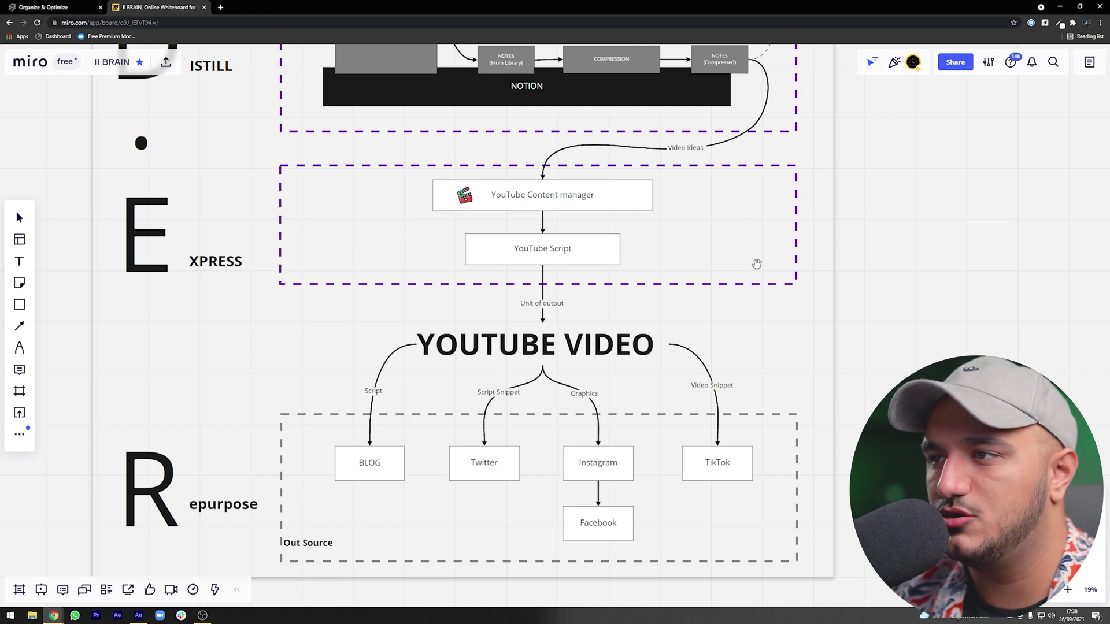
scroll(831, 307, "up", 3)
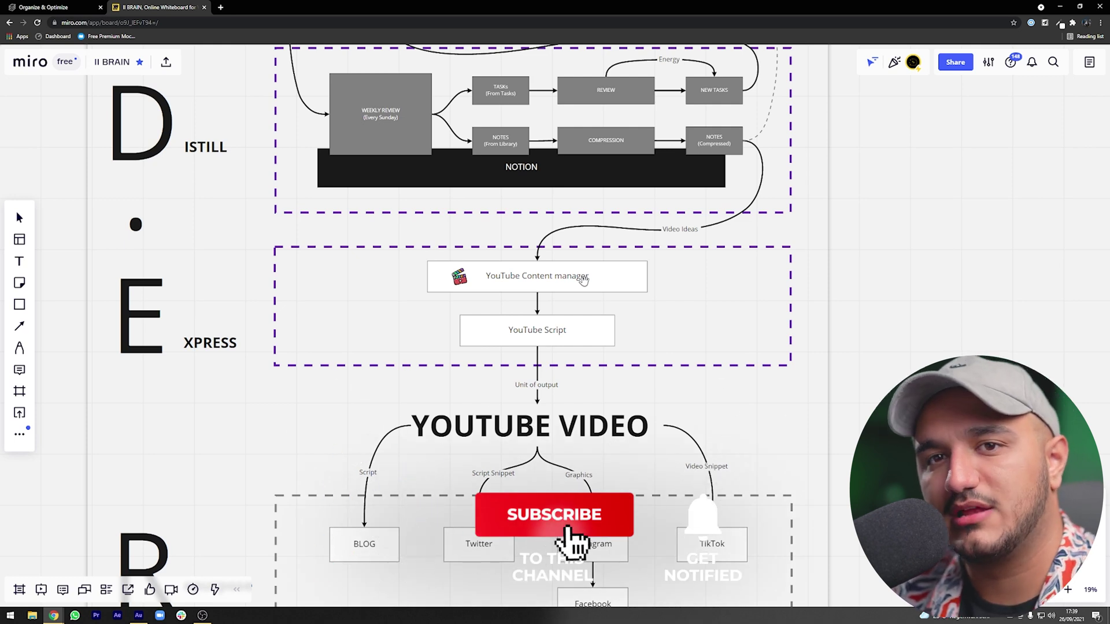
Step: Scroll the Miro workflow board down to the Repurpose section
scroll(686, 172, "down", 3)
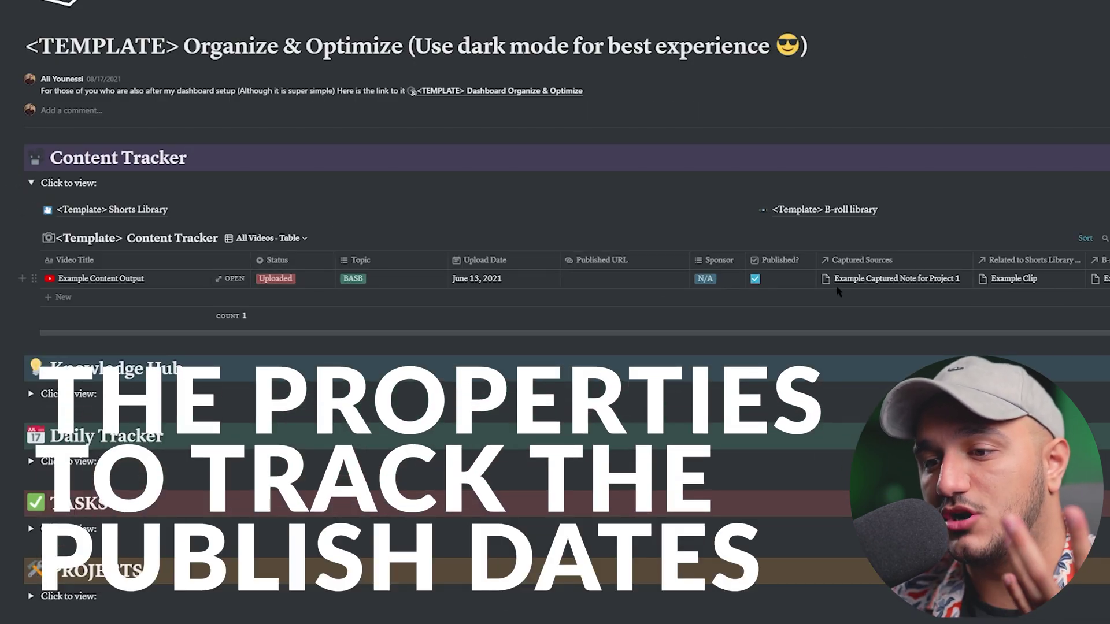
Step: Check the example video's Status options, then list the Content Tracker's New templates
left_click(283, 281)
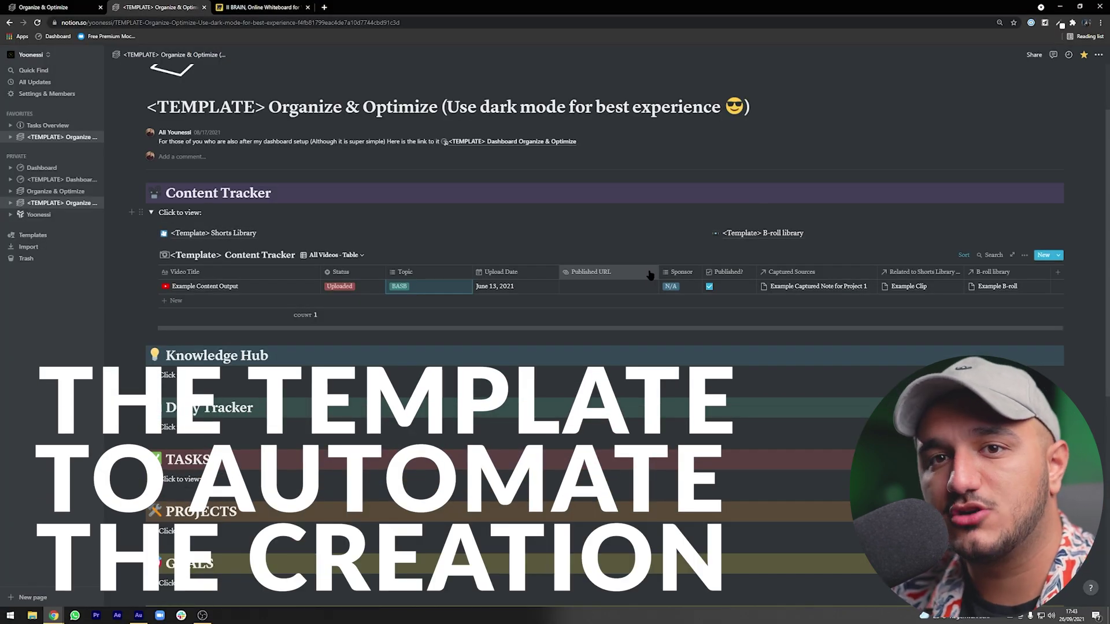
left_click(1059, 254)
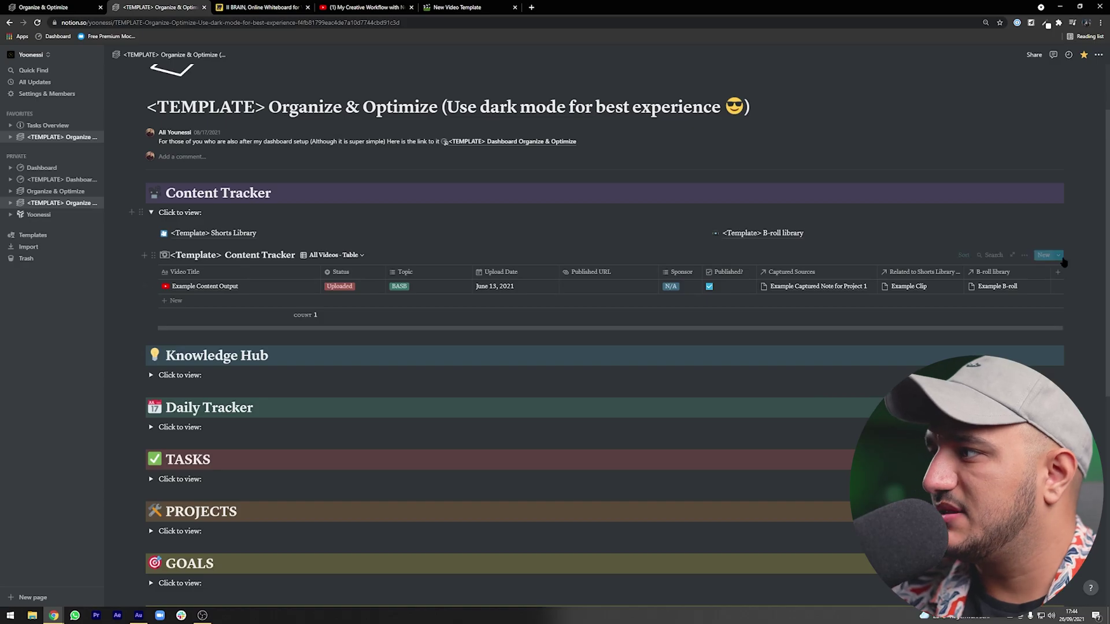
left_click(1060, 257)
Step: Open the YT Video Template and compare it with the YouTube video and New Video Template tabs
left_click(969, 291)
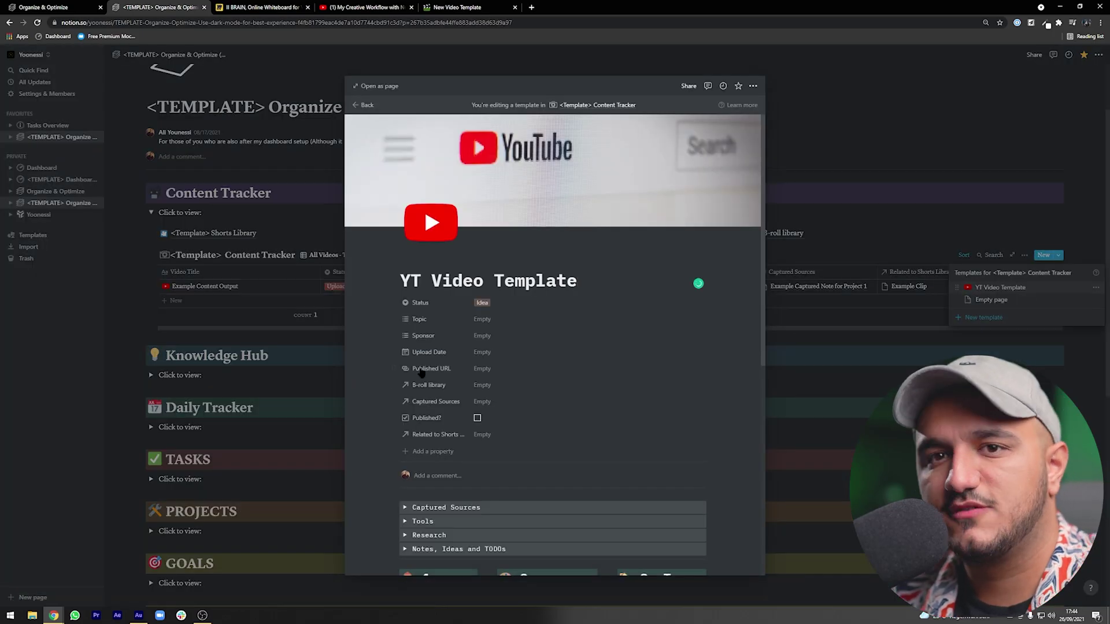
scroll(489, 370, "down", 2)
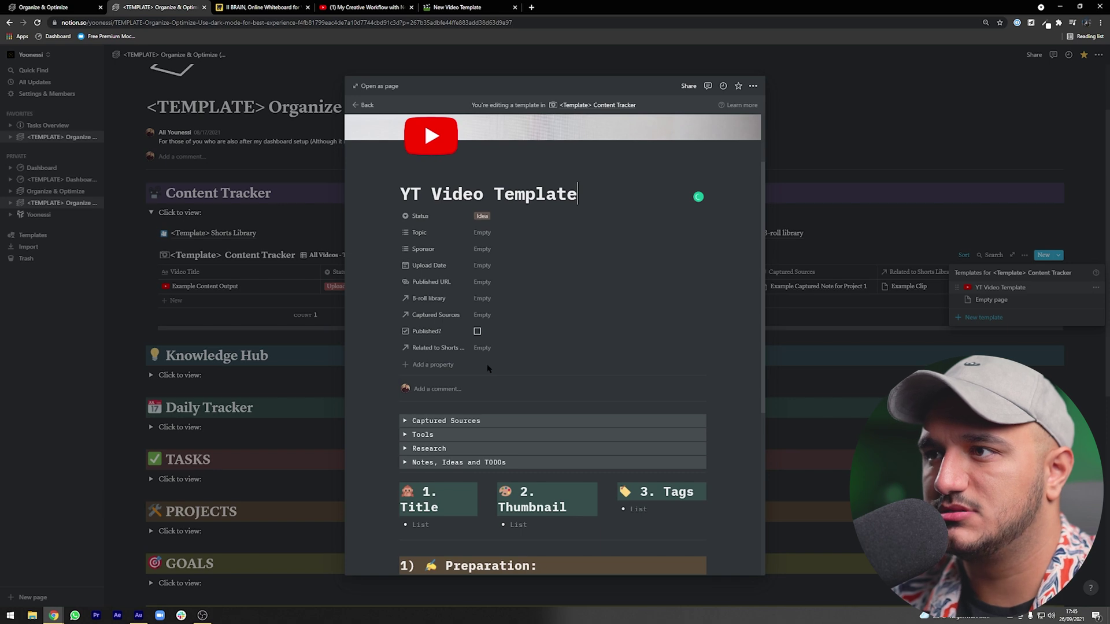
left_click(364, 7)
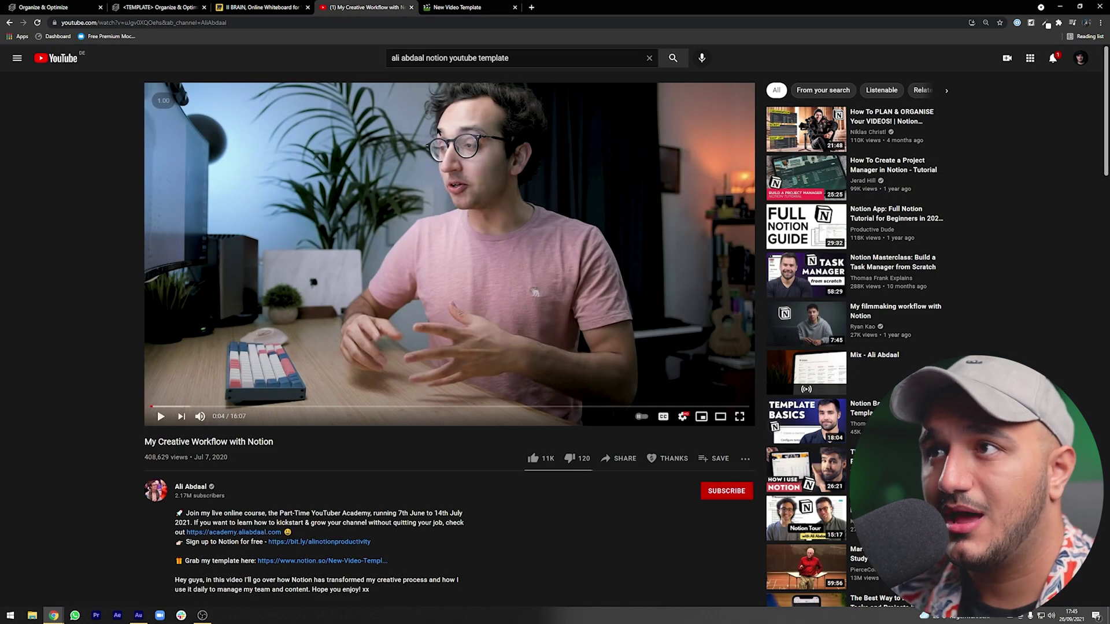
left_click(447, 8)
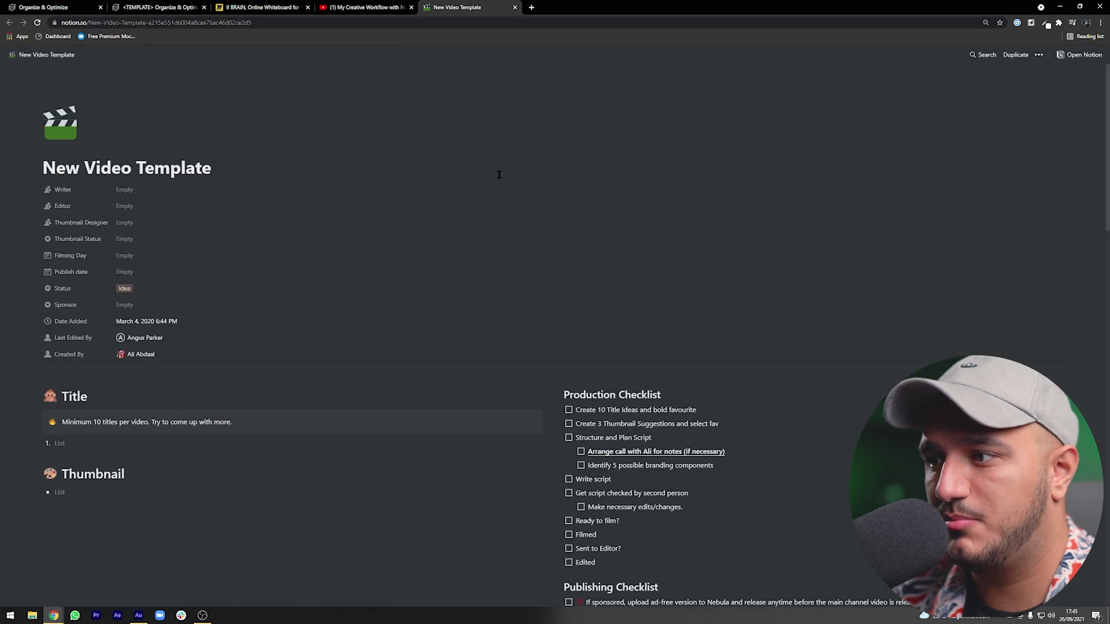
scroll(487, 158, "down", 8)
Step: Return to Organize & Optimize and scroll through the YT Video Template body
left_click(49, 7)
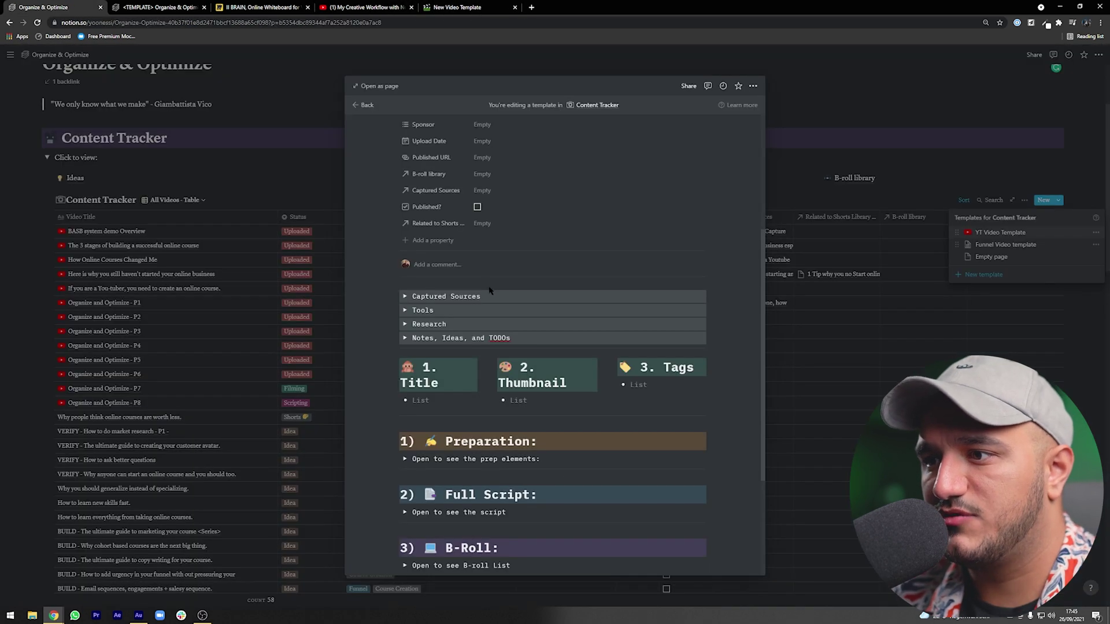
scroll(482, 288, "down", 3)
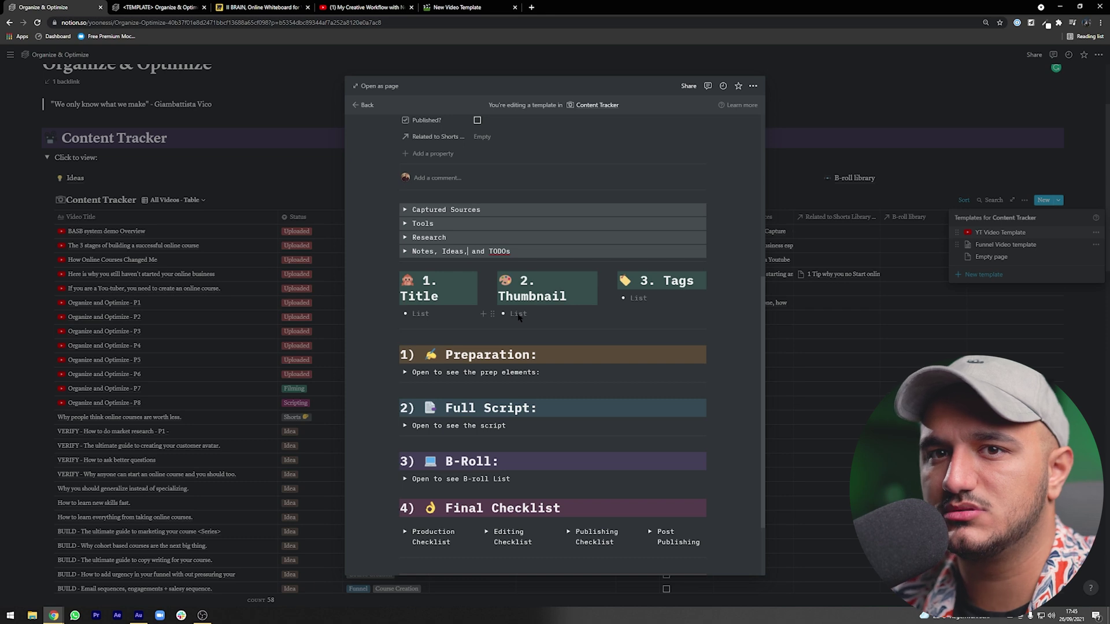
scroll(687, 322, "up", 5)
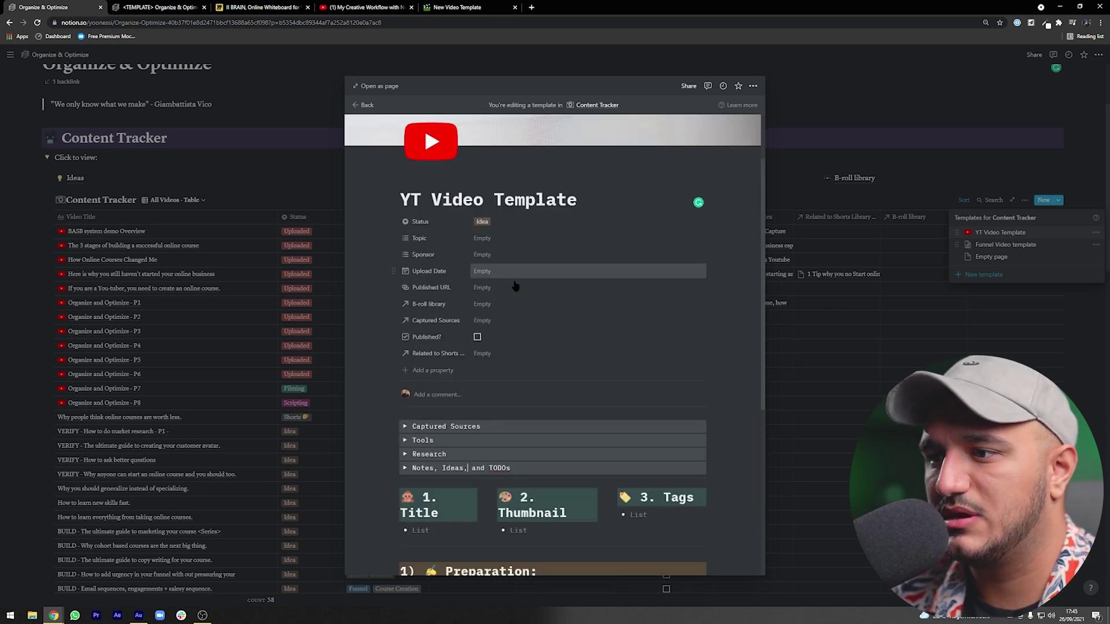
scroll(522, 277, "down", 2)
scroll(693, 463, "down", 3)
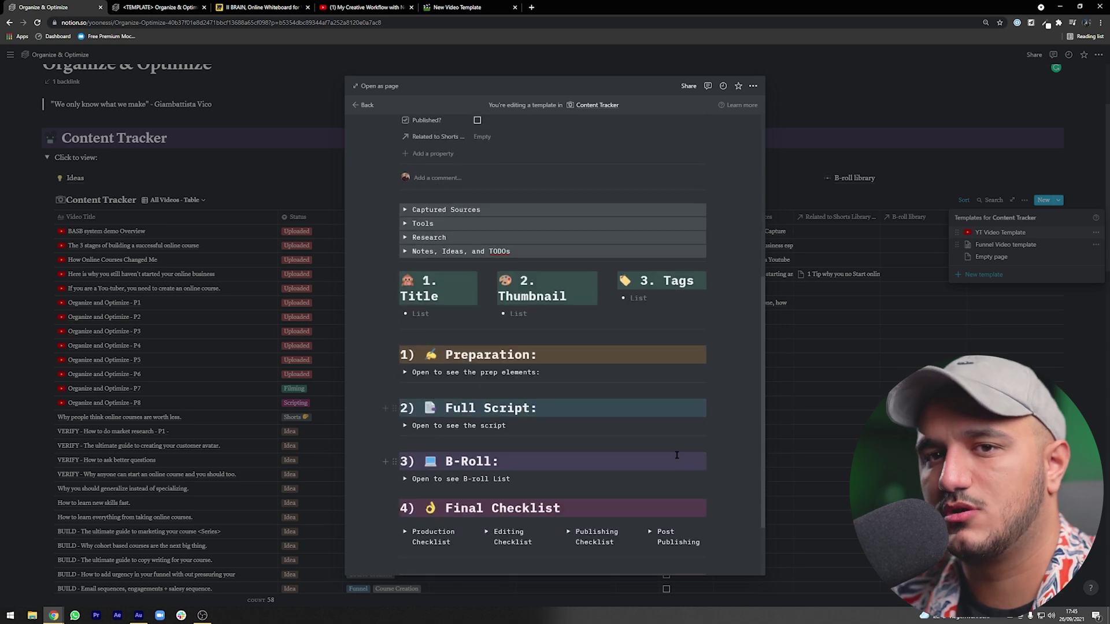
Step: Reveal the template's empty Captured Sources Library, close the template, and select the online business video
left_click(405, 211)
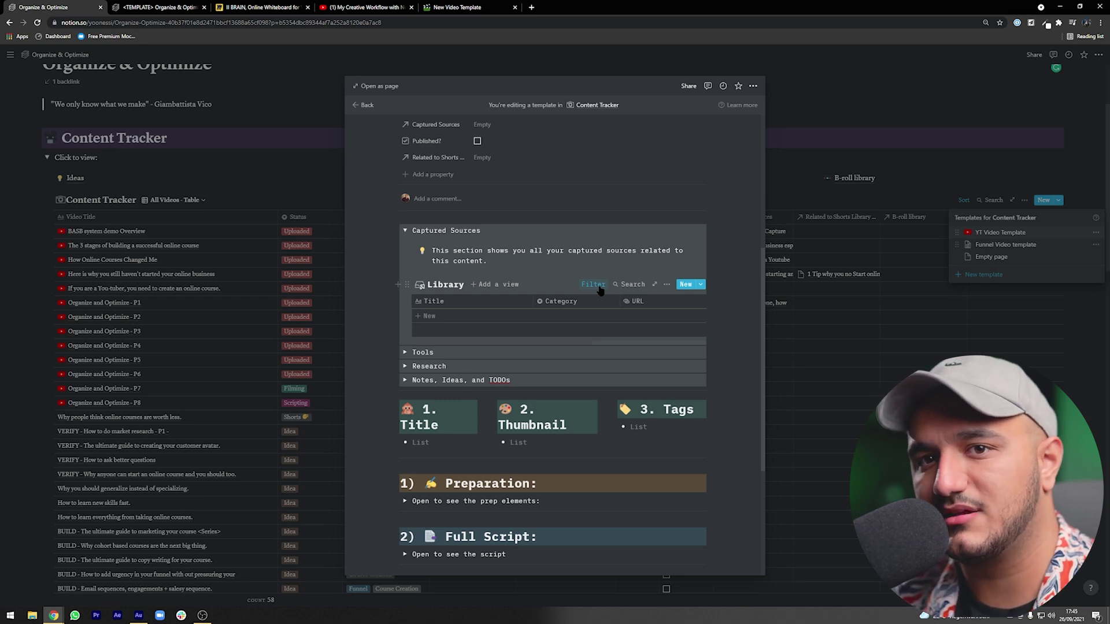
key("Escape")
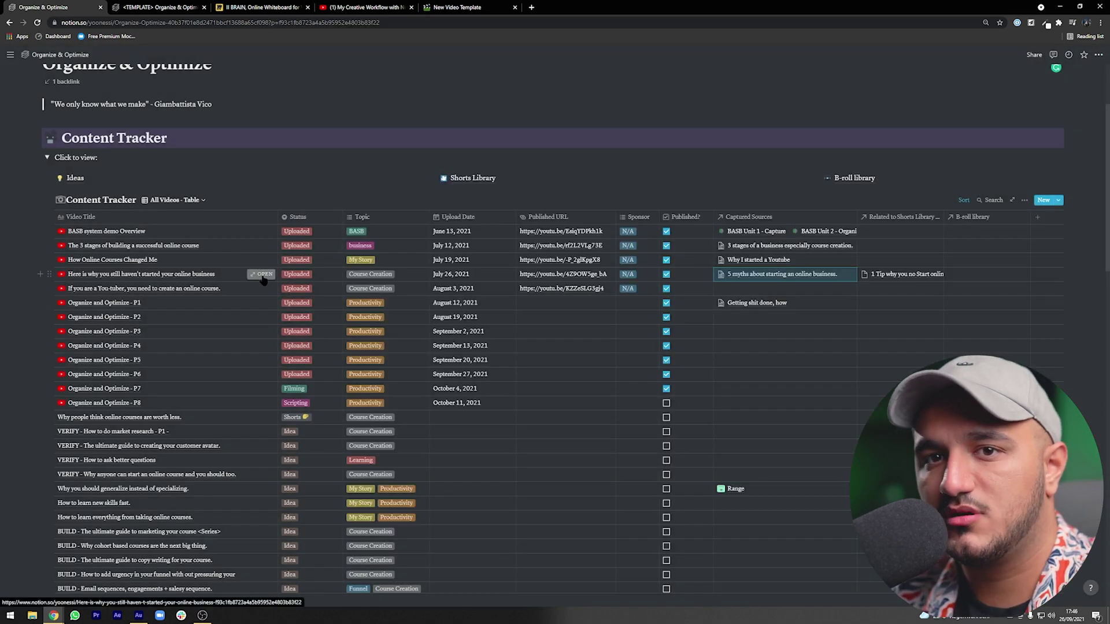
left_click(263, 274)
Step: Open the online business video full page, widen its Captured Sources titles, open '5 myths about starting an online business.'
left_click(375, 86)
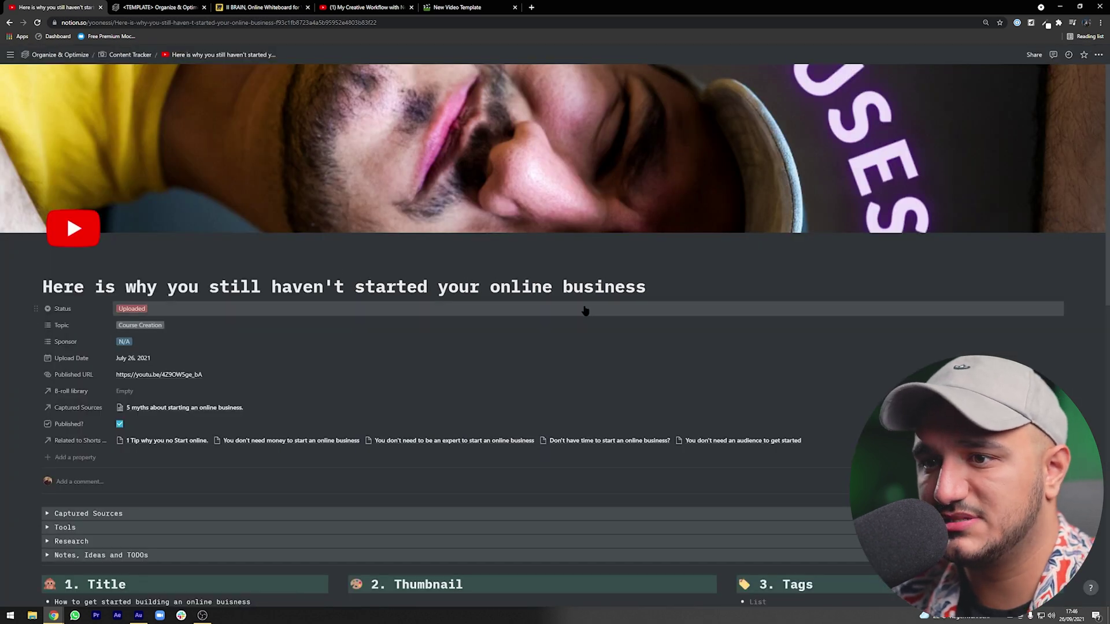
scroll(585, 310, "down", 1)
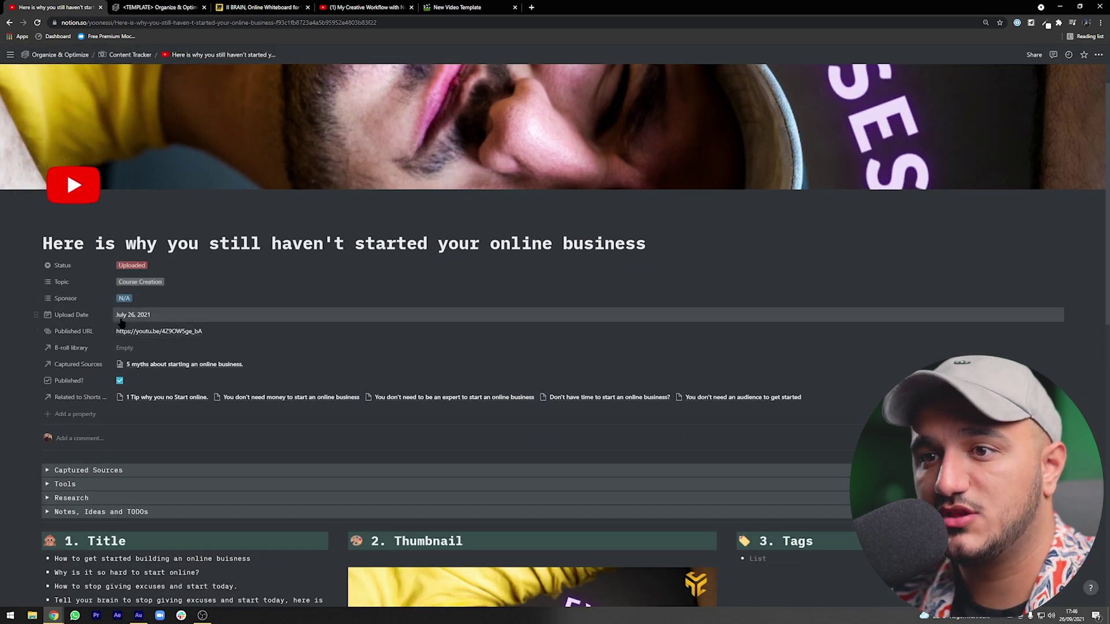
scroll(139, 330, "down", 1)
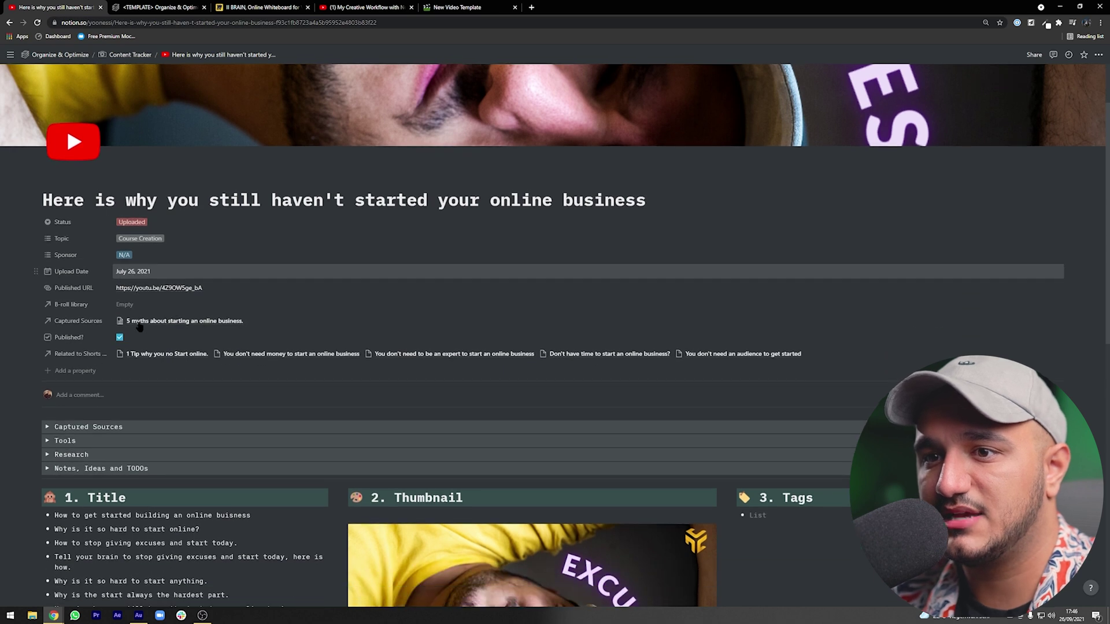
left_click(47, 426)
scroll(58, 430, "down", 1)
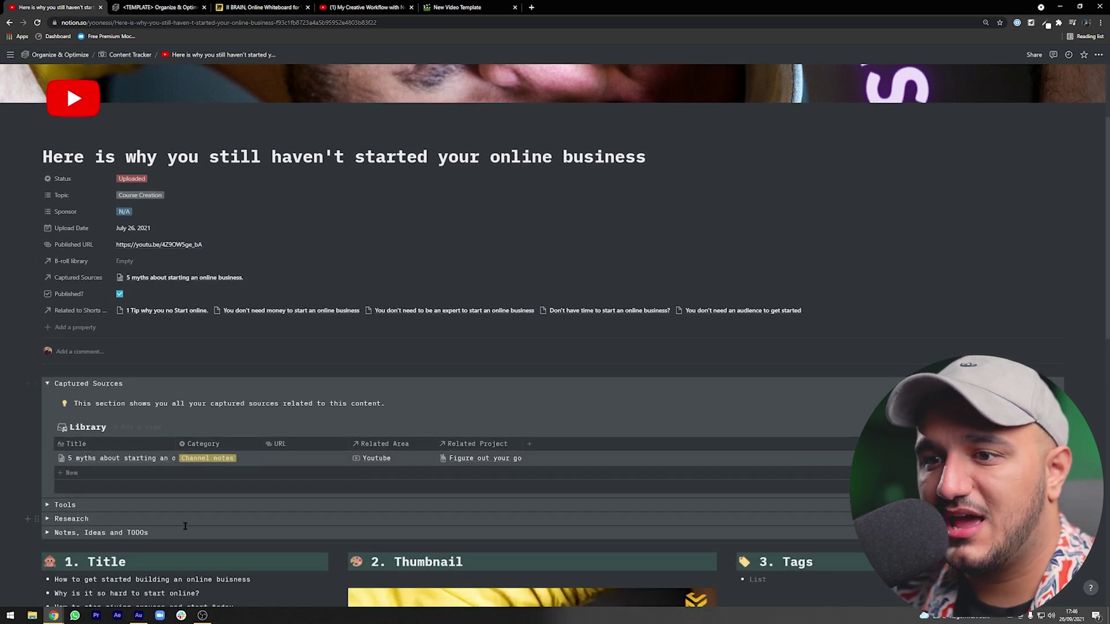
left_click_drag(175, 449, 264, 448)
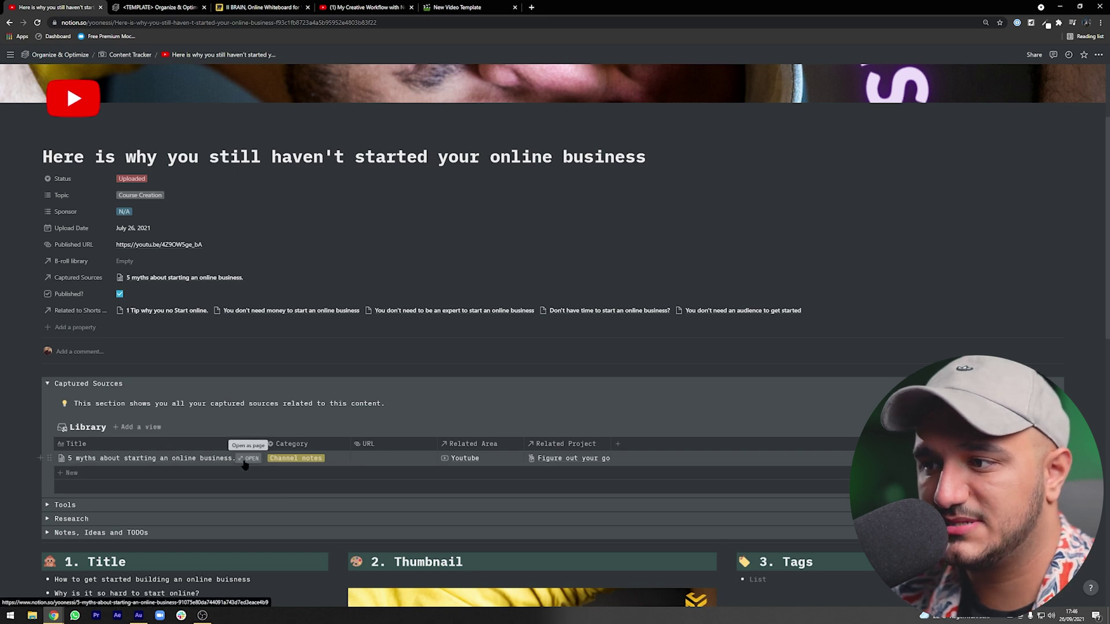
left_click(249, 458)
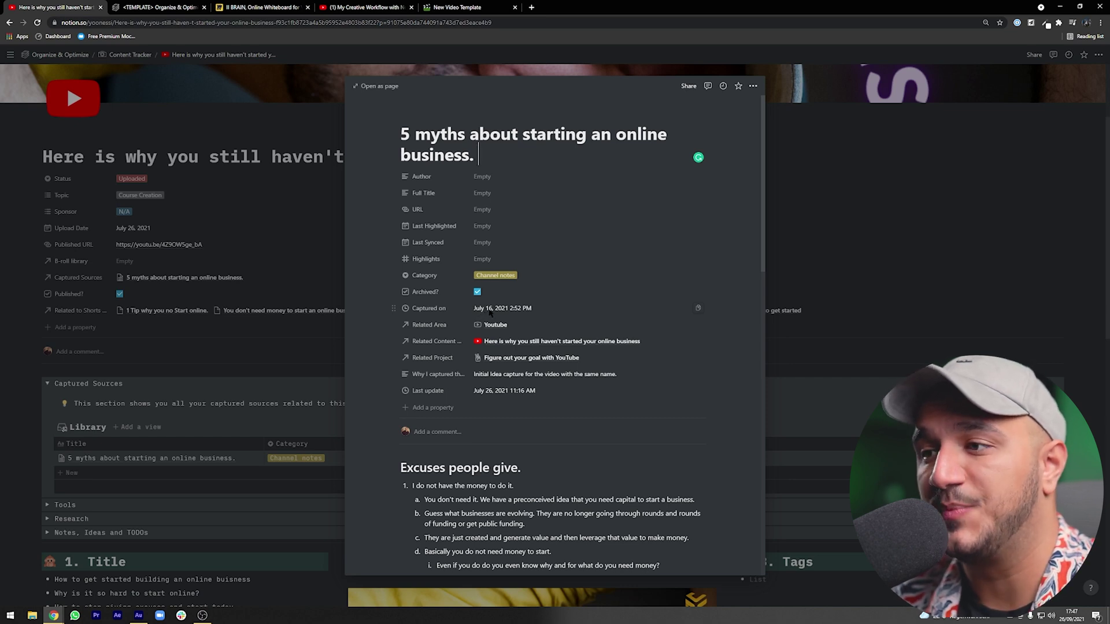
Step: Expand the template's Tools bookmarks and open the Thumbs Up site thumbsup.tv
scroll(752, 253, "down", 4)
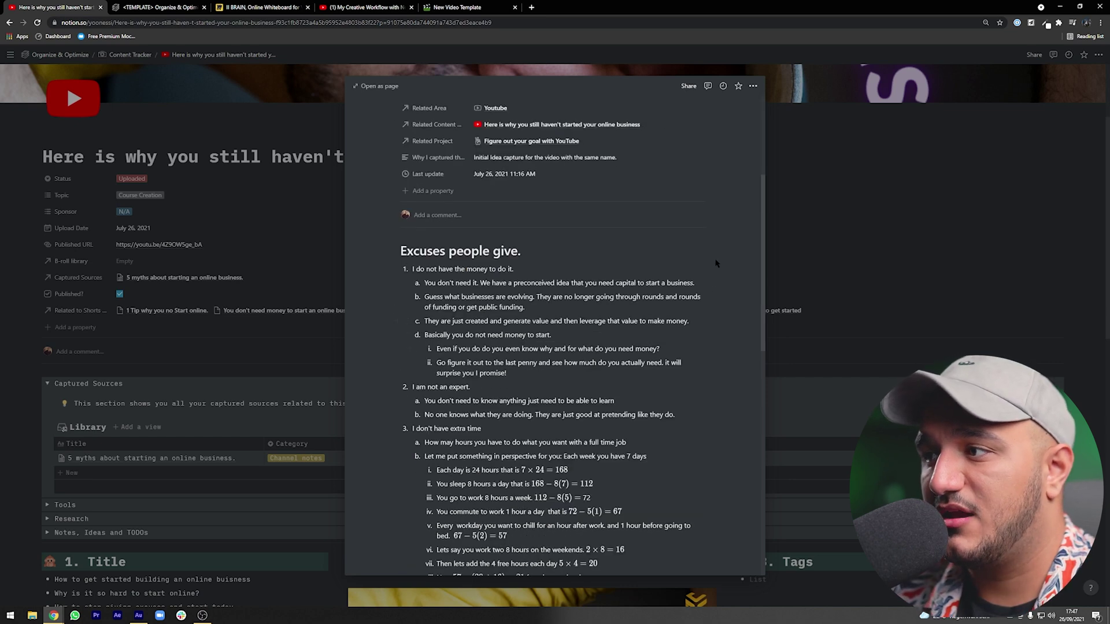
scroll(754, 283, "down", 3)
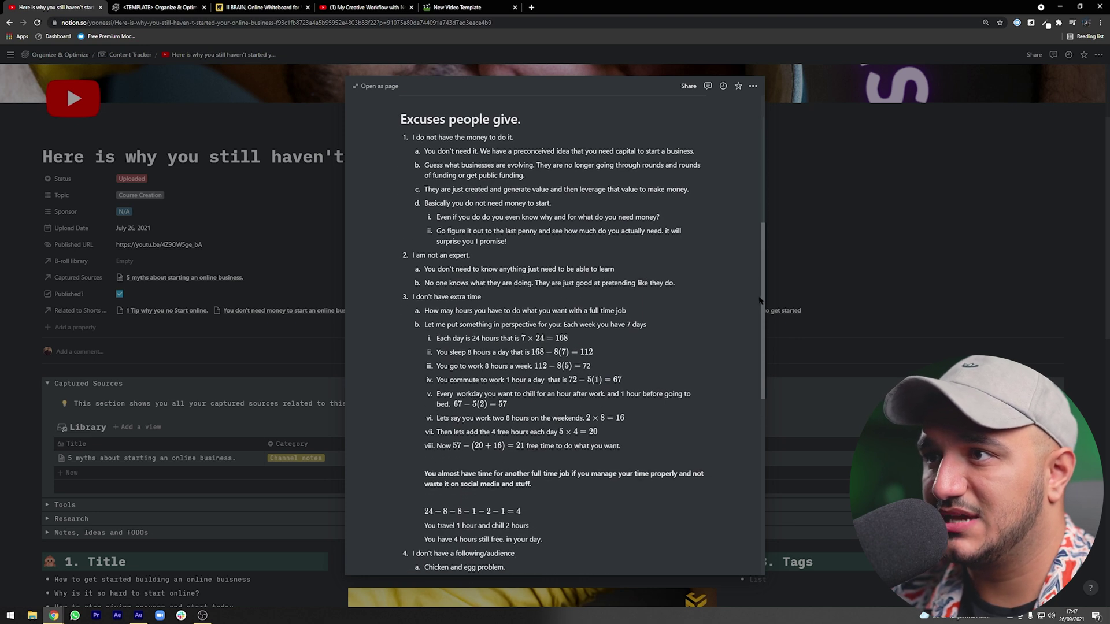
scroll(756, 314, "down", 7)
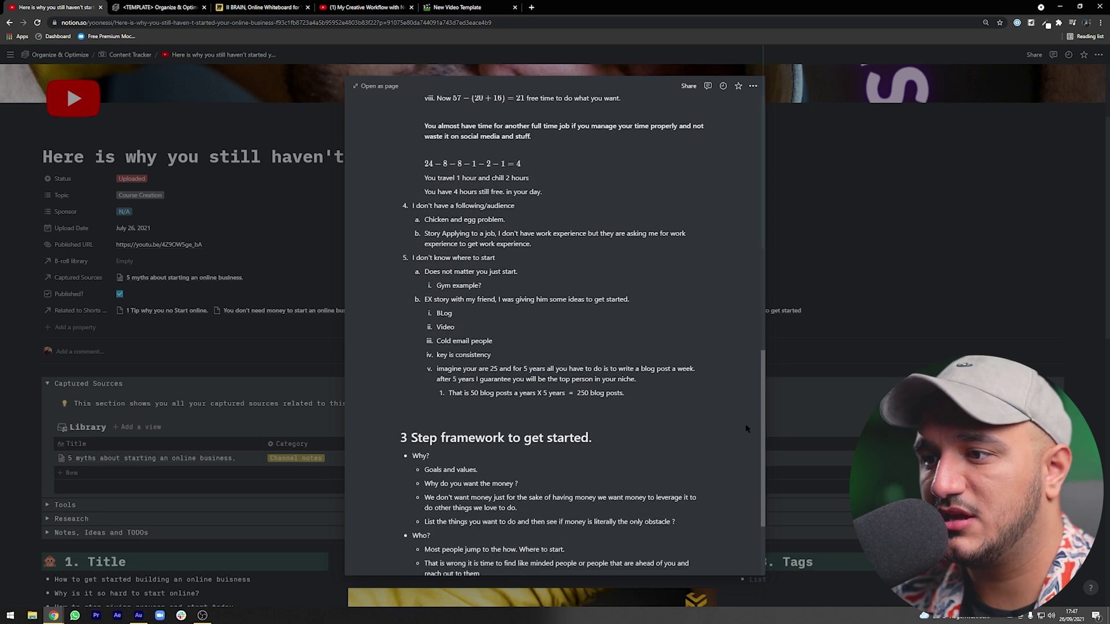
scroll(769, 321, "up", 6)
scroll(635, 322, "up", 7)
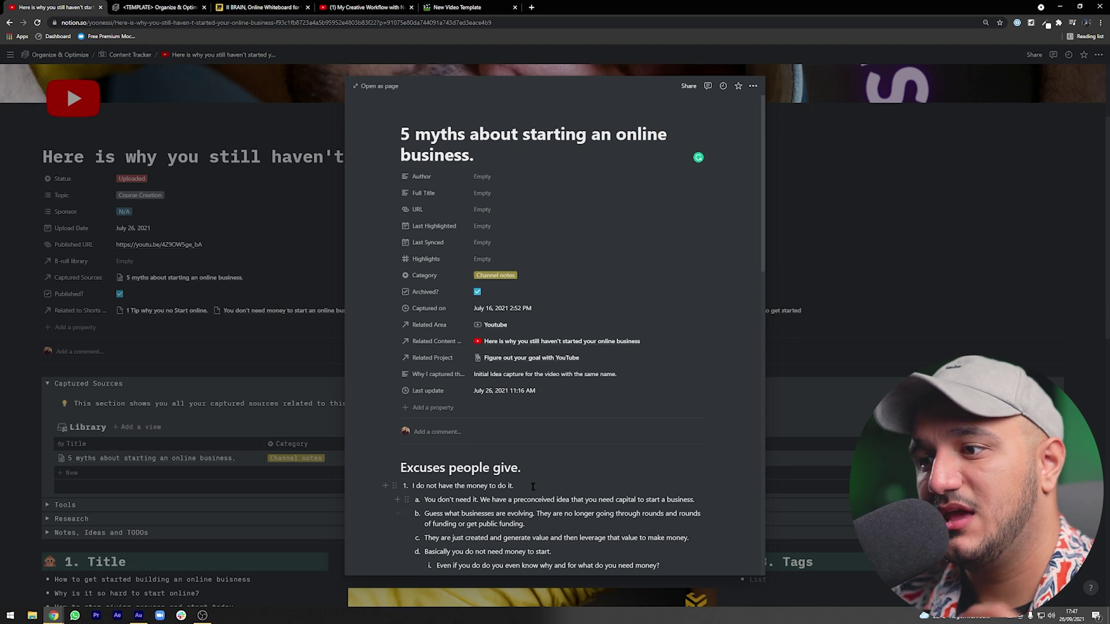
scroll(629, 457, "down", 5)
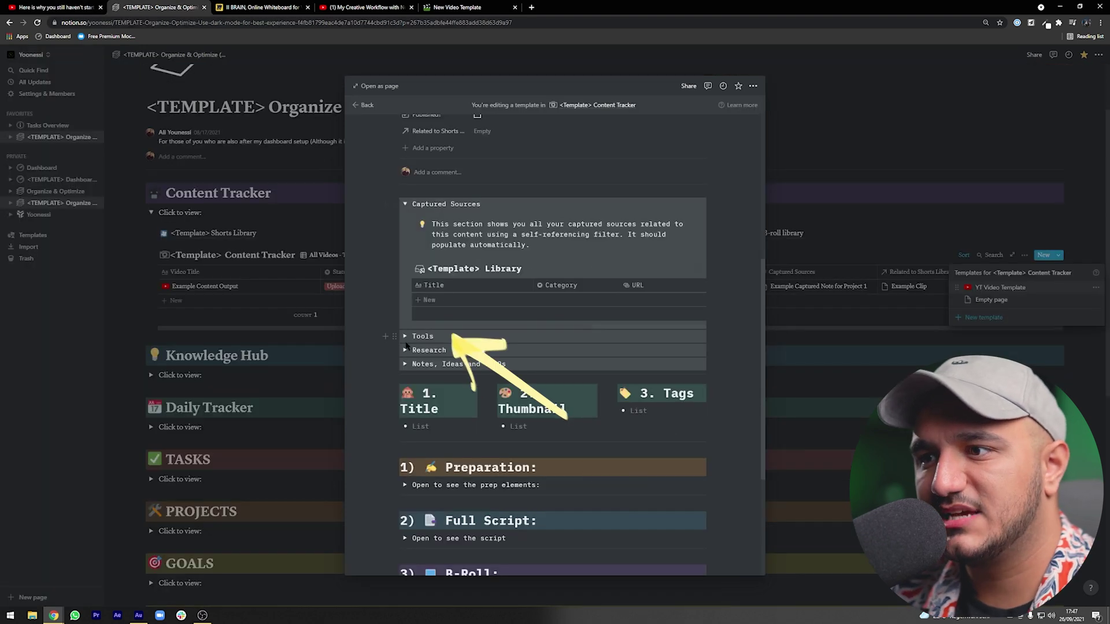
left_click(405, 337)
scroll(717, 349, "down", 2)
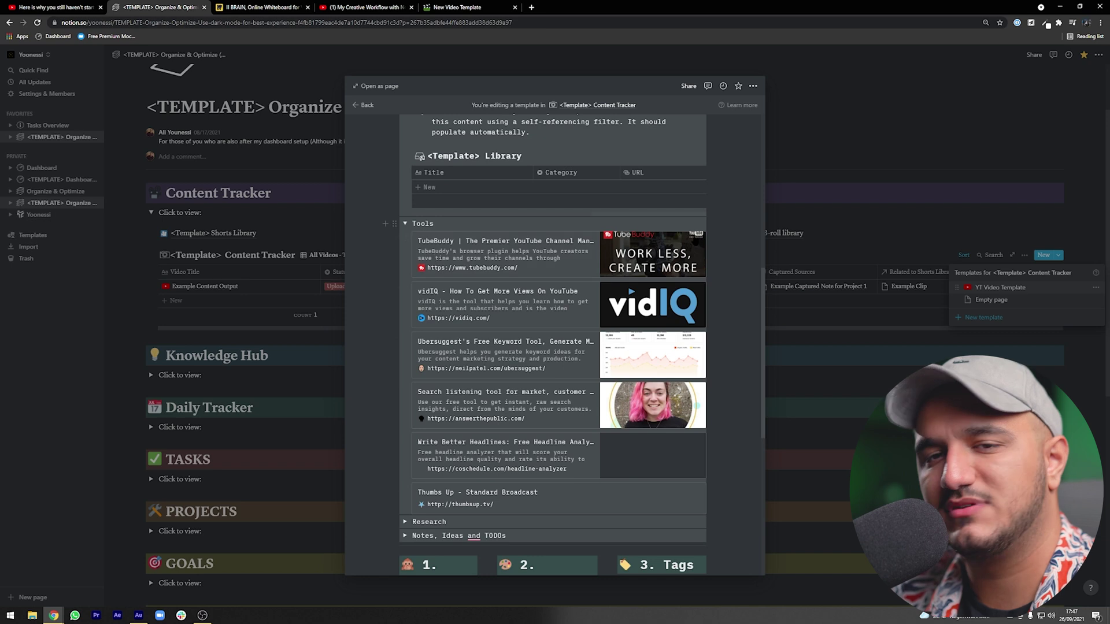
left_click(489, 498)
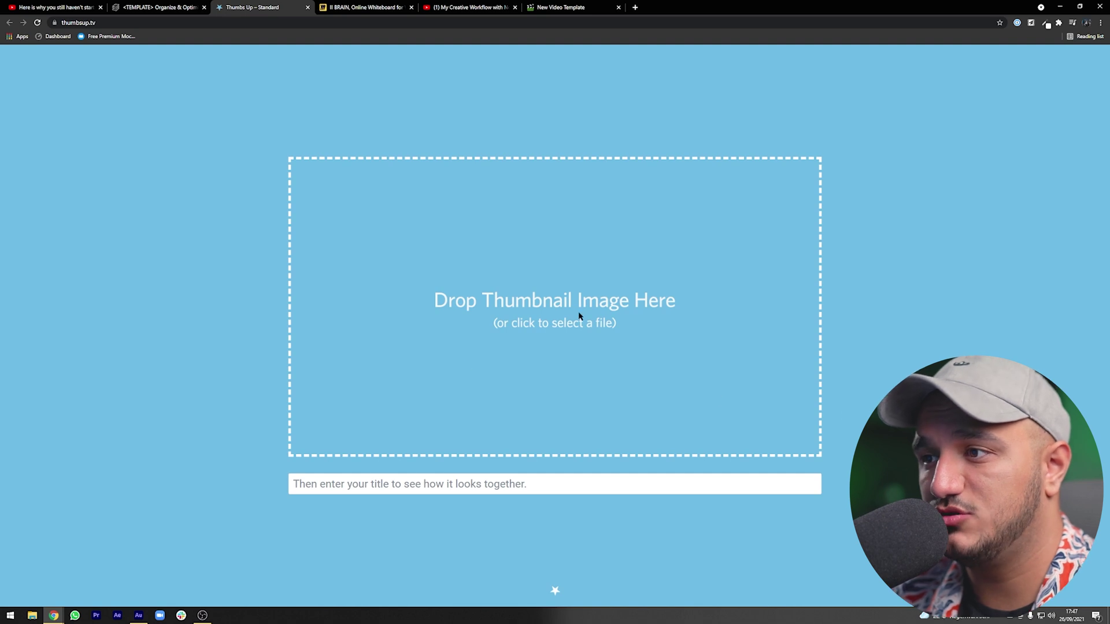
left_click(543, 322)
double_click(147, 133)
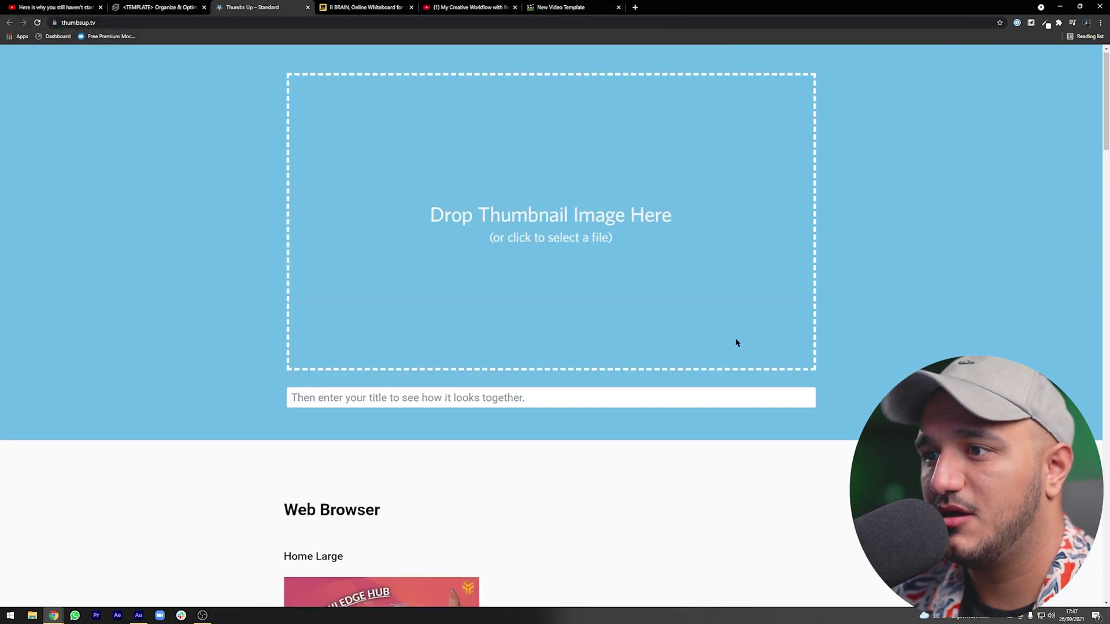
scroll(735, 343, "down", 15)
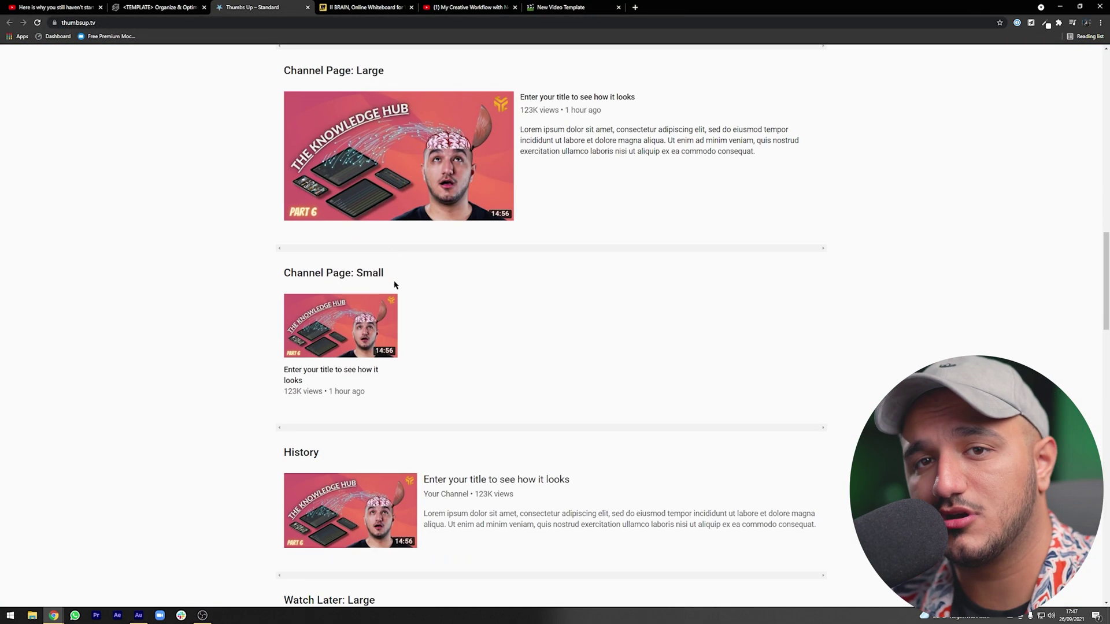
scroll(393, 282, "down", 15)
key("Home")
scroll(433, 441, "down", 5)
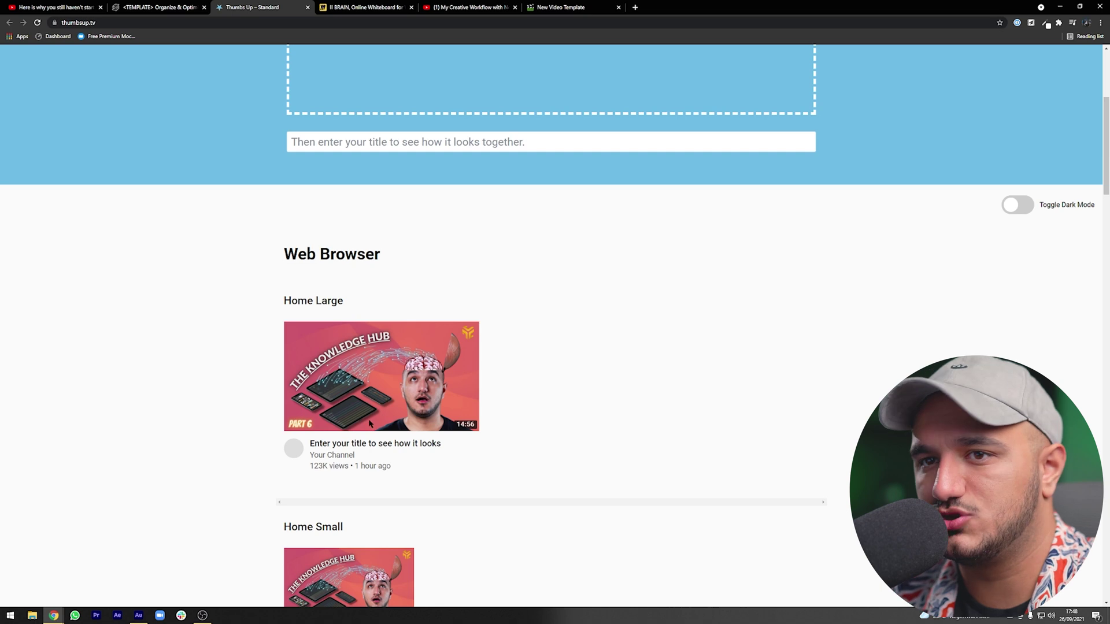
key("ctrl+w")
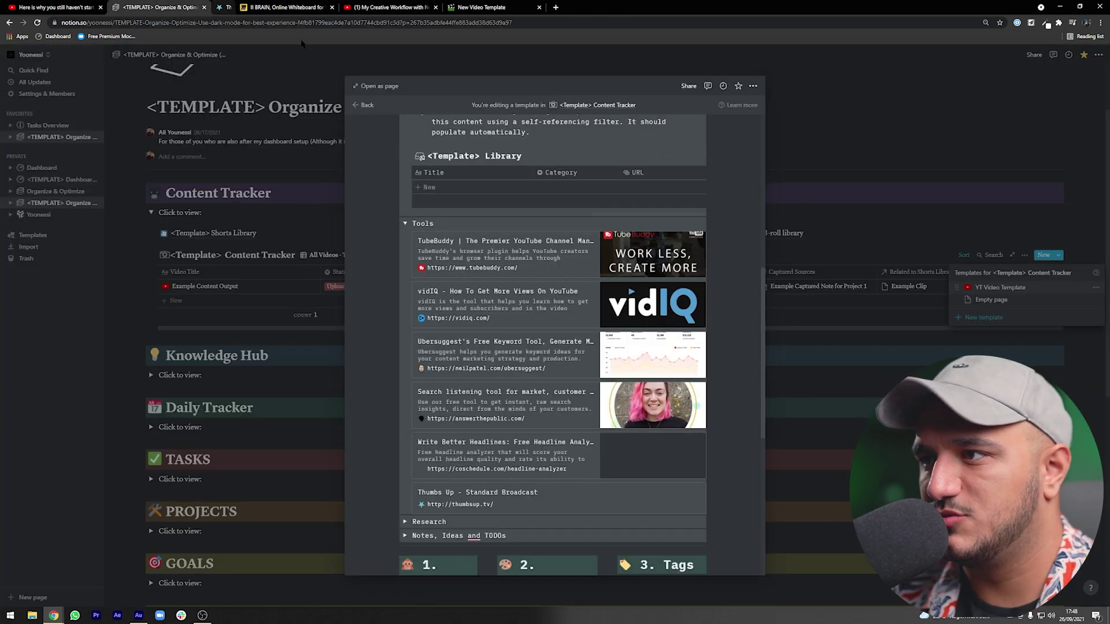
Step: Collapse Tools, expand Notes, Ideas and TODOs, then collapse Research, Notes and Captured Sources
scroll(395, 351, "up", 3)
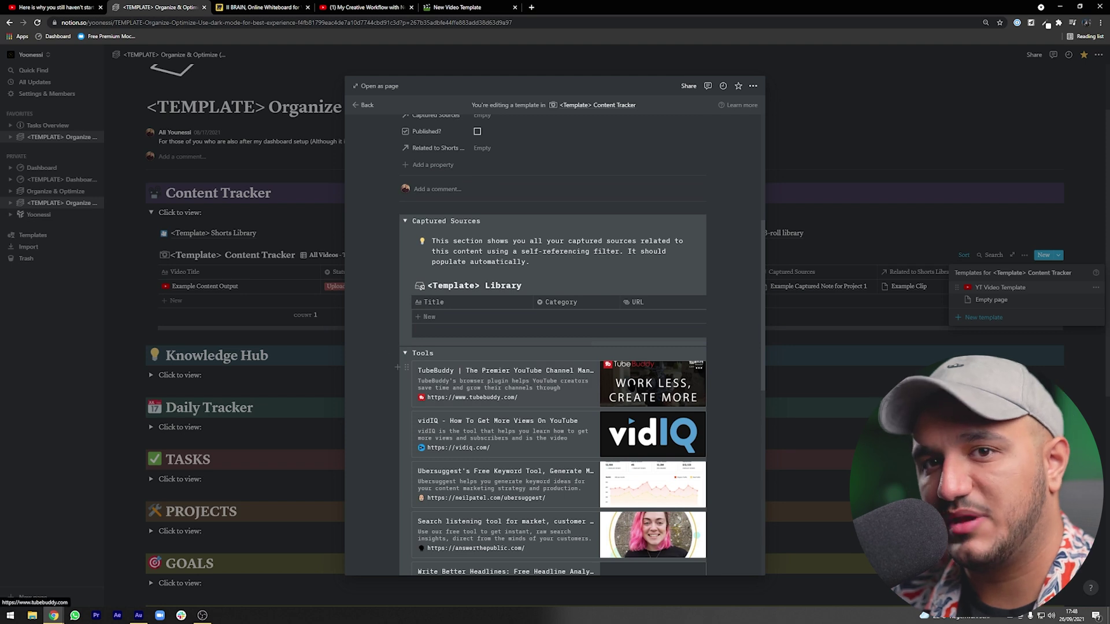
scroll(587, 392, "down", 1)
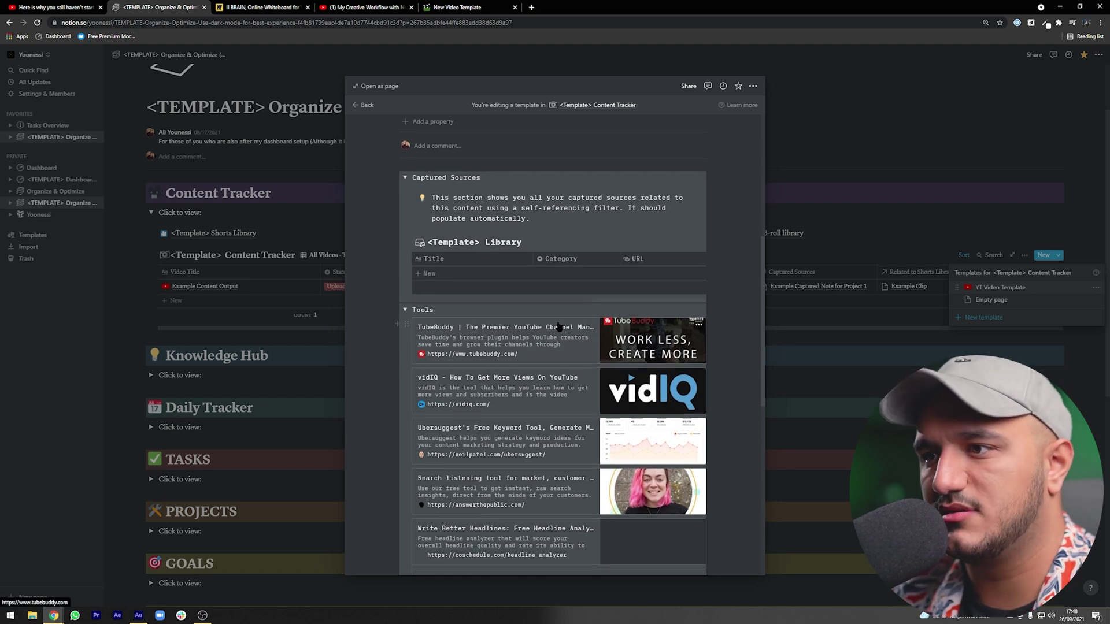
left_click(405, 310)
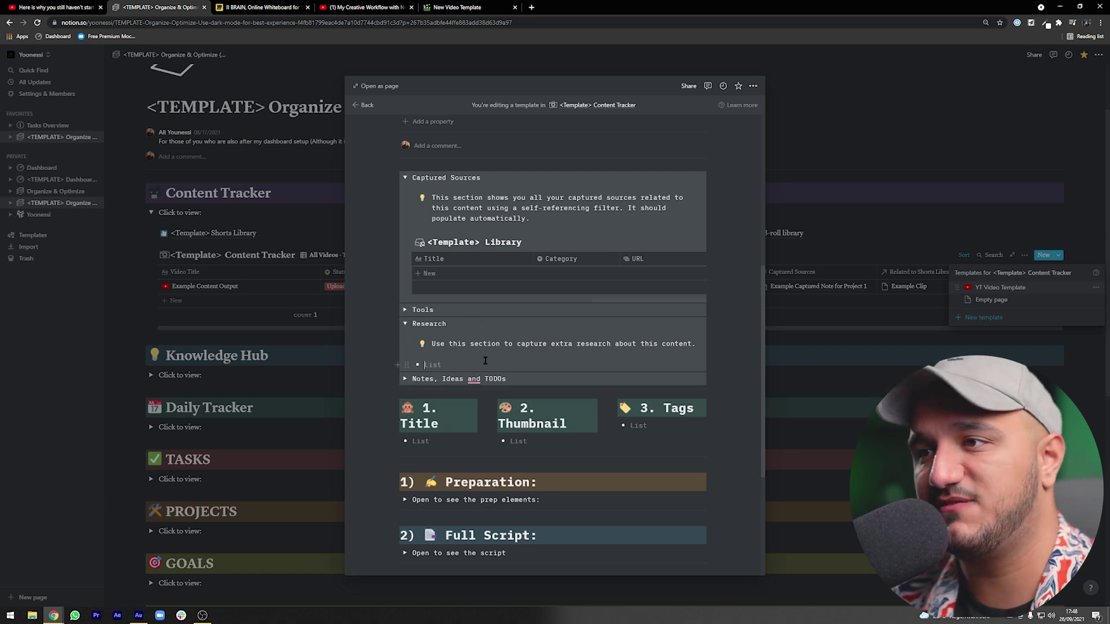
left_click(405, 379)
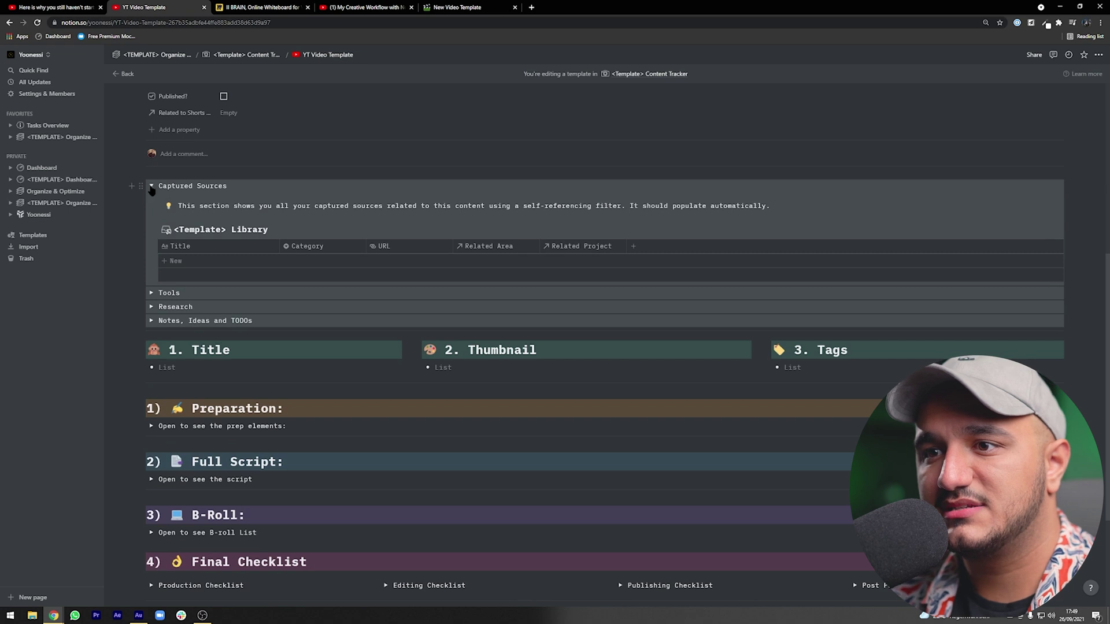
left_click(152, 186)
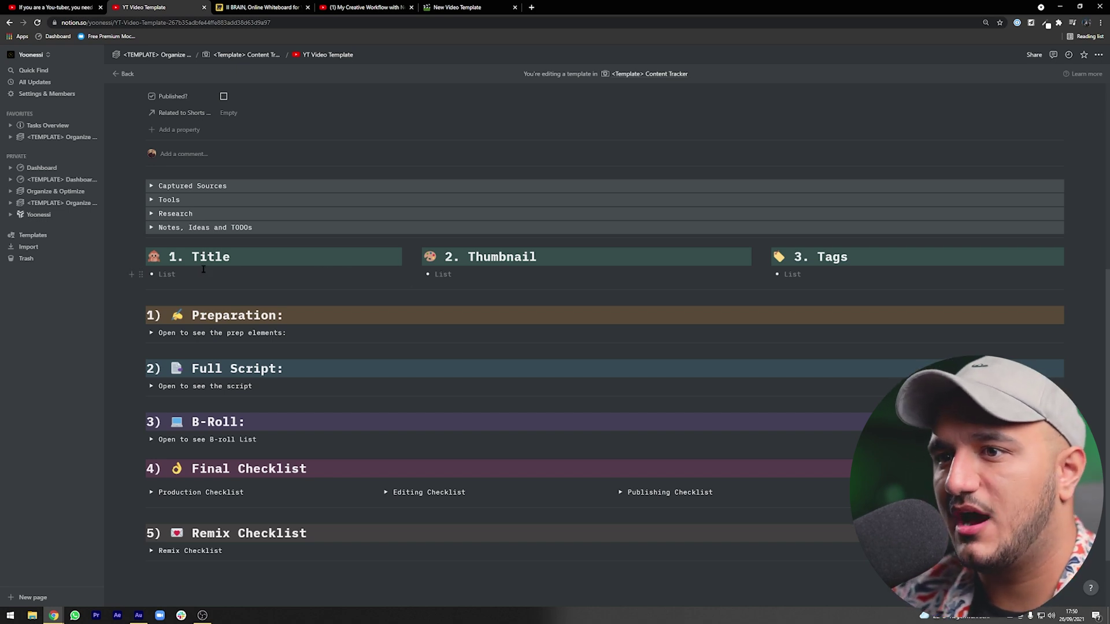
left_click(221, 282)
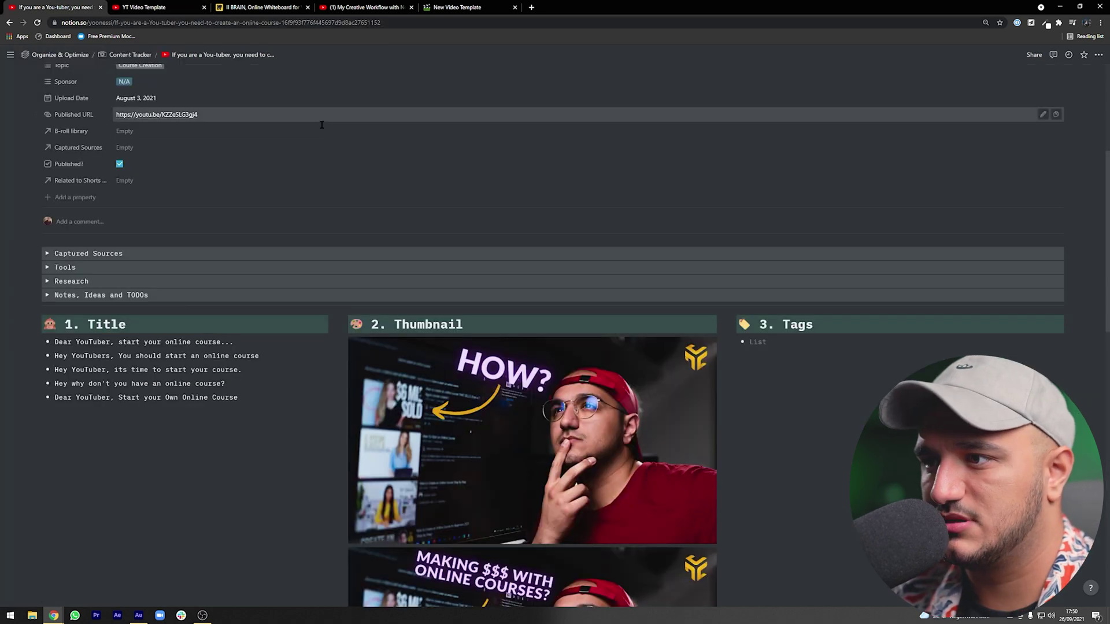
scroll(434, 278, "down", 3)
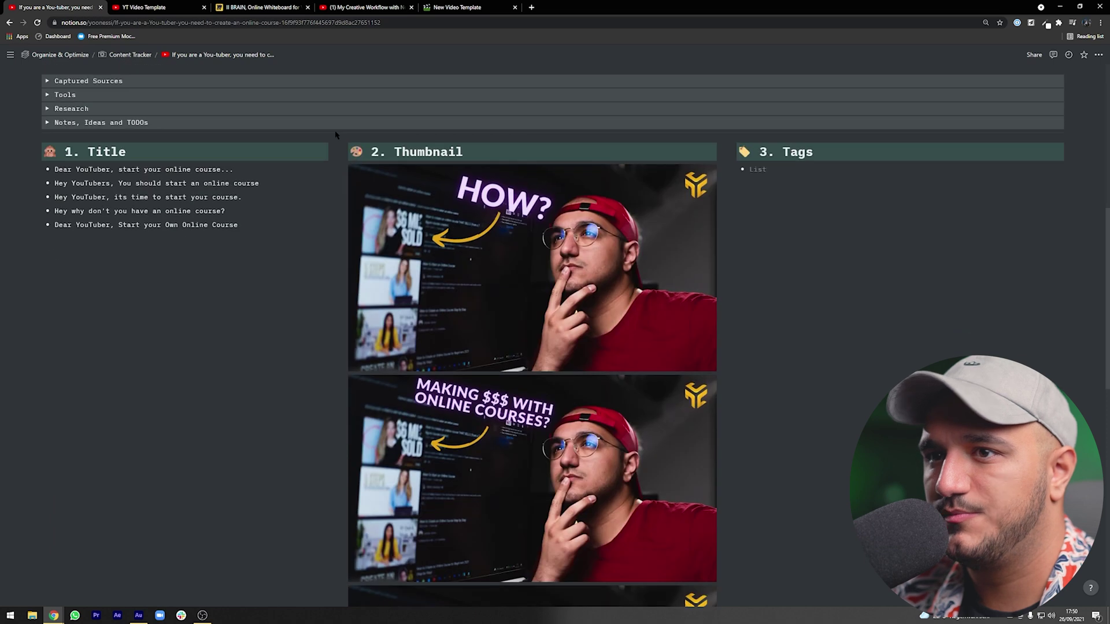
scroll(424, 278, "up", 5)
scroll(423, 277, "up", 1)
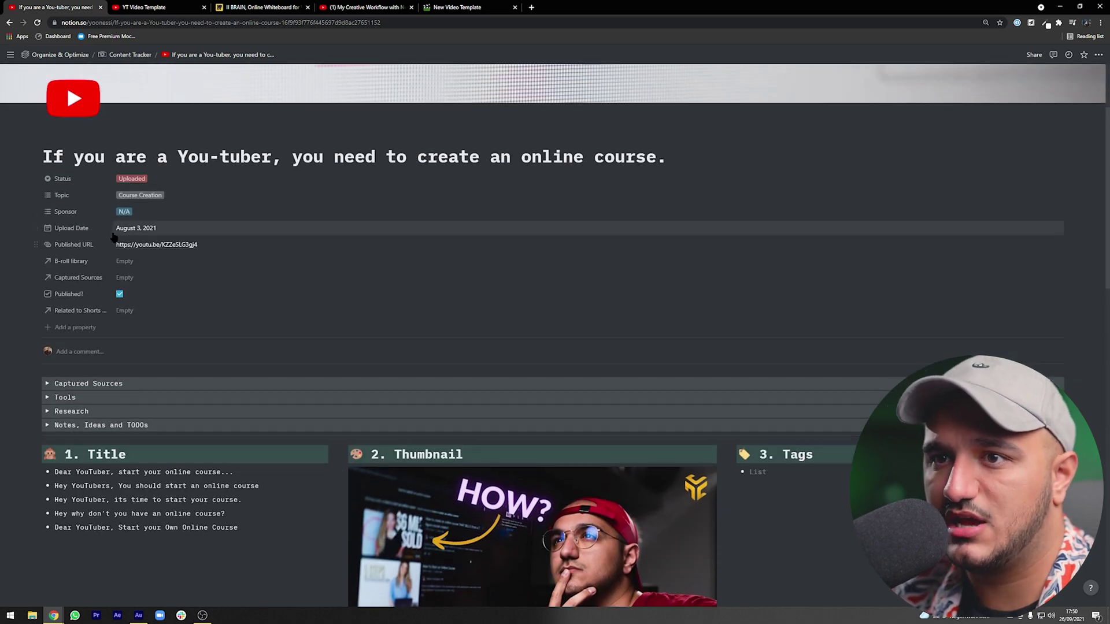
scroll(156, 234, "down", 3)
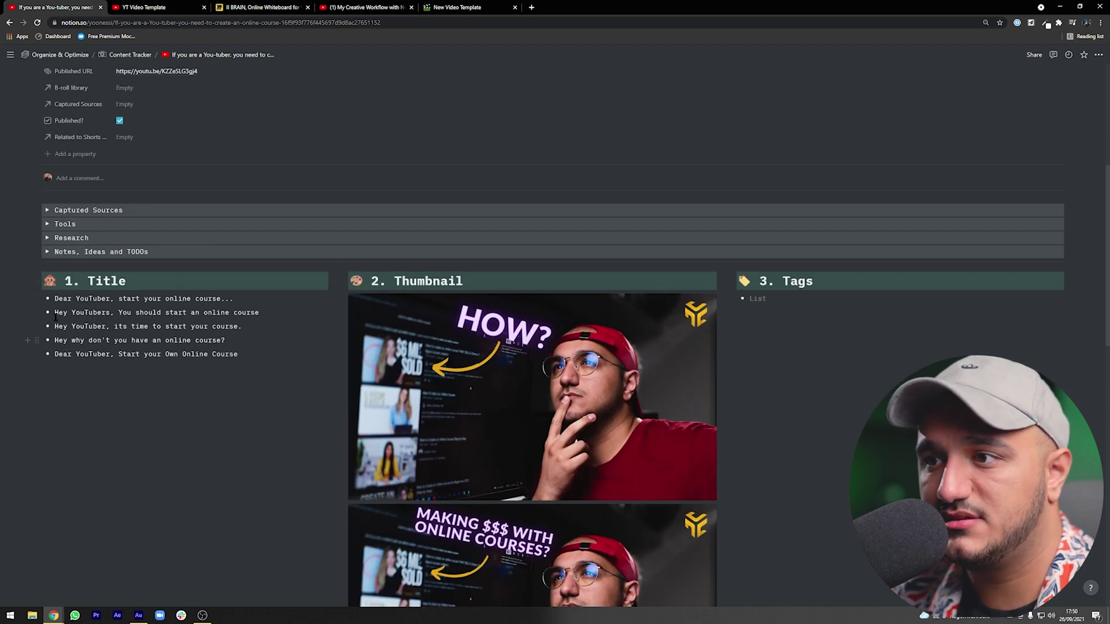
scroll(454, 338, "down", 6)
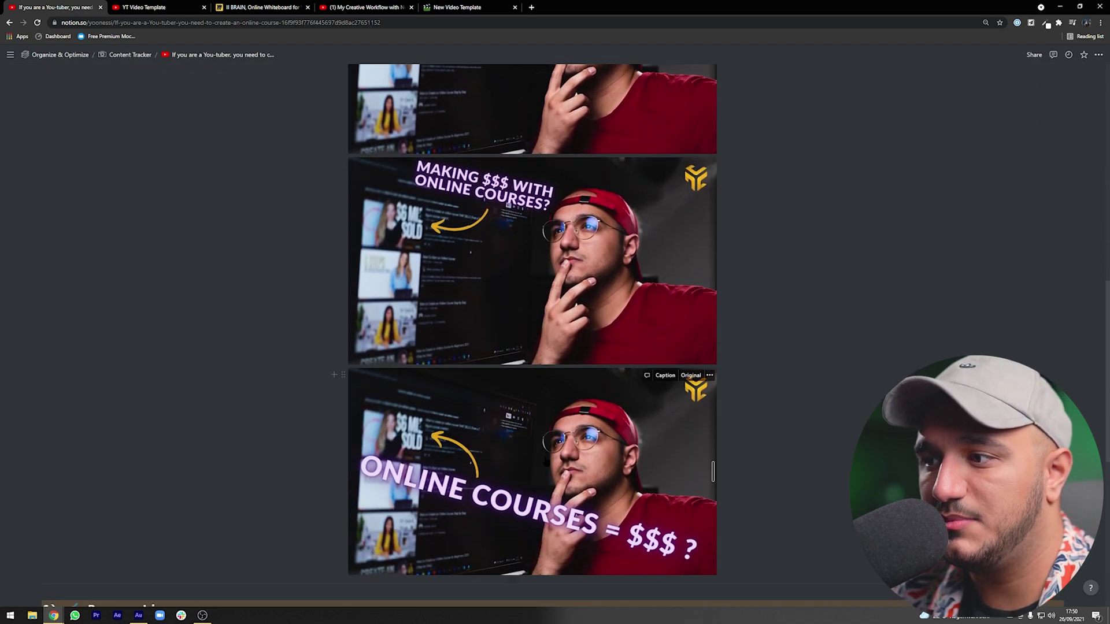
scroll(546, 462, "up", 5)
scroll(543, 371, "down", 6)
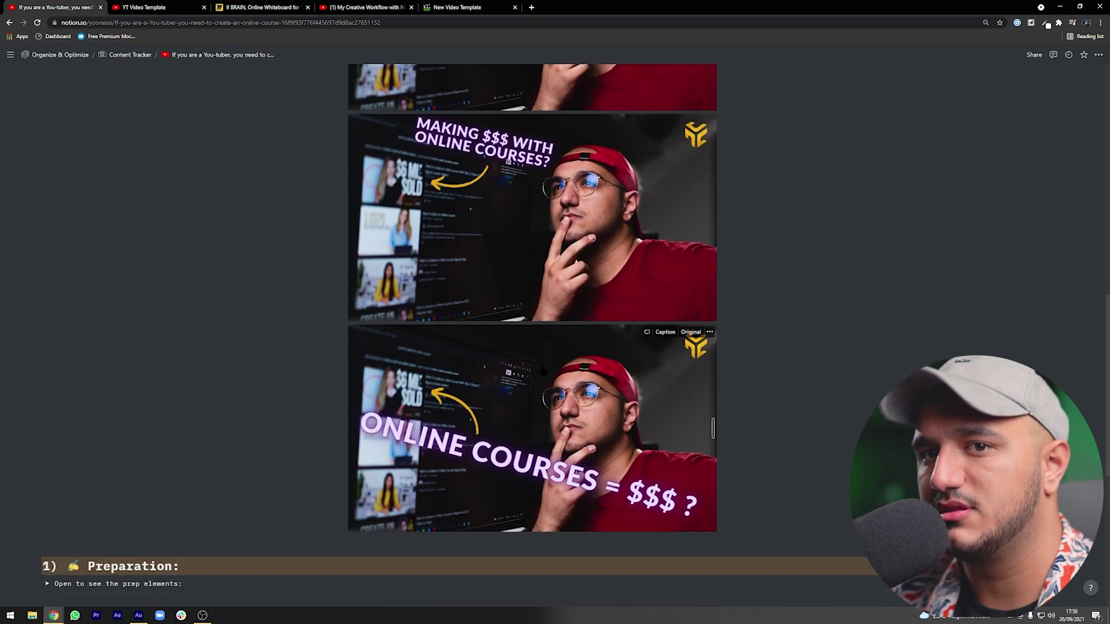
scroll(542, 371, "up", 5)
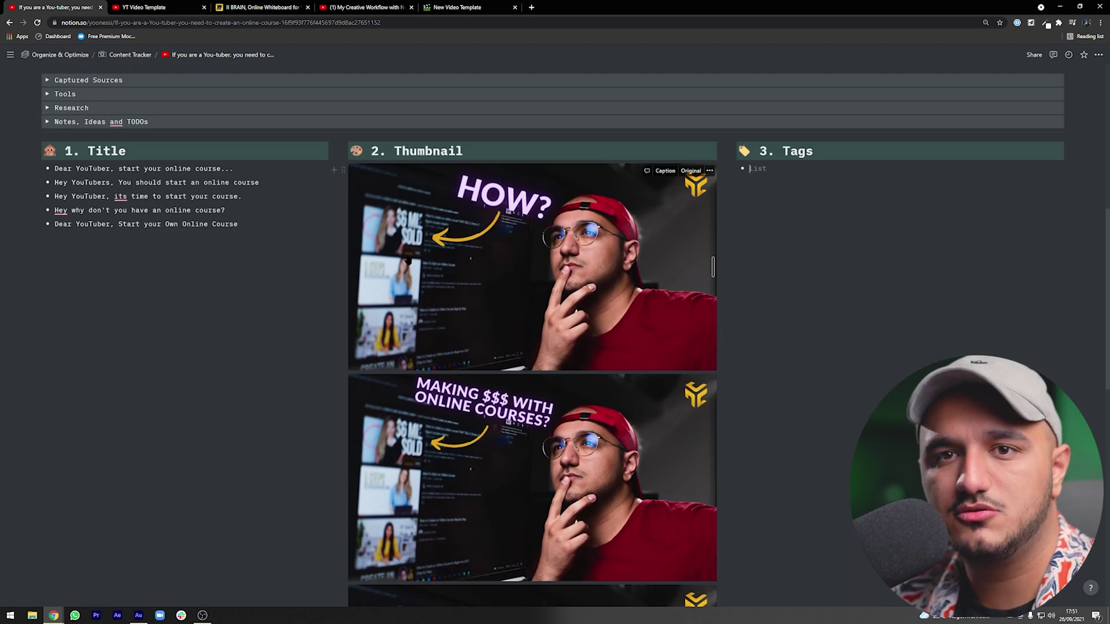
scroll(214, 404, "down", 8)
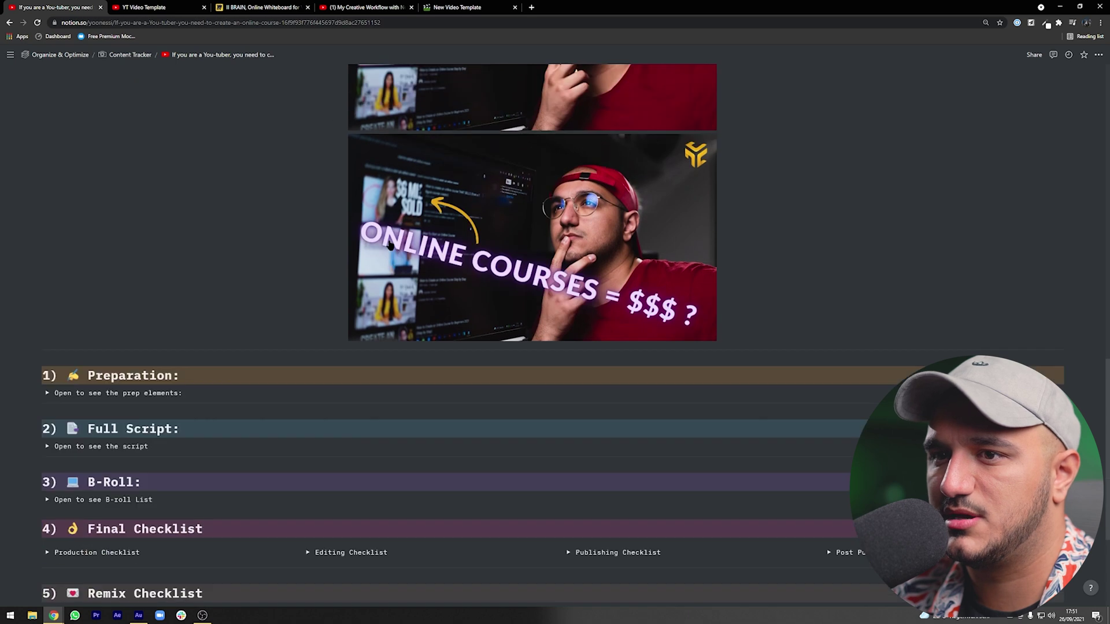
key("ctrl+Tab")
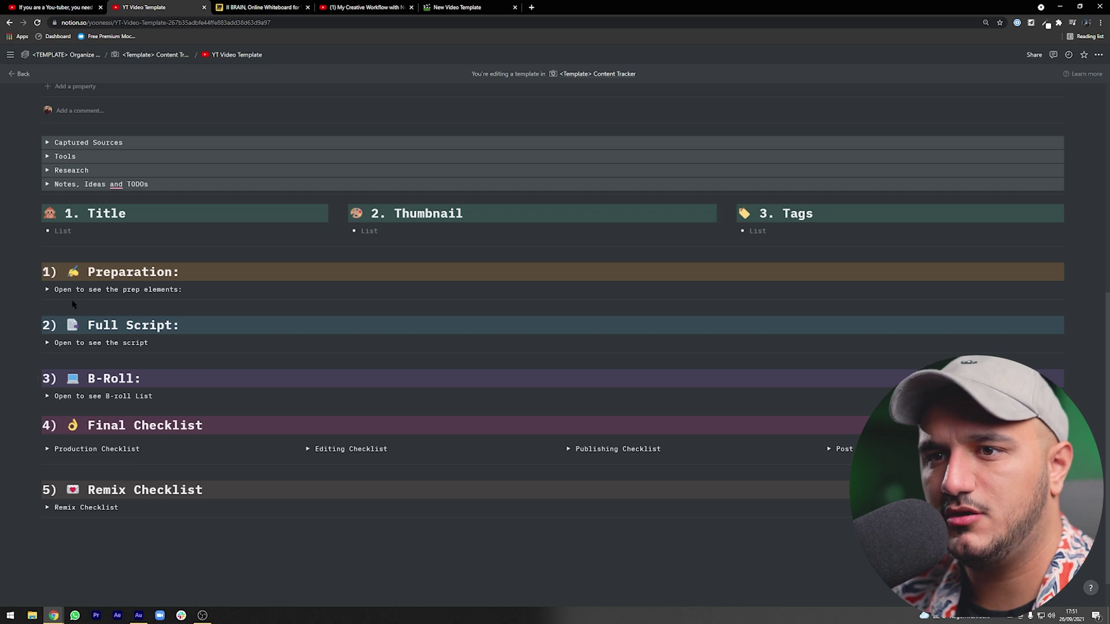
Step: Expand the Preparation prep elements, Story Elements and all Branding Elements components
left_click(48, 289)
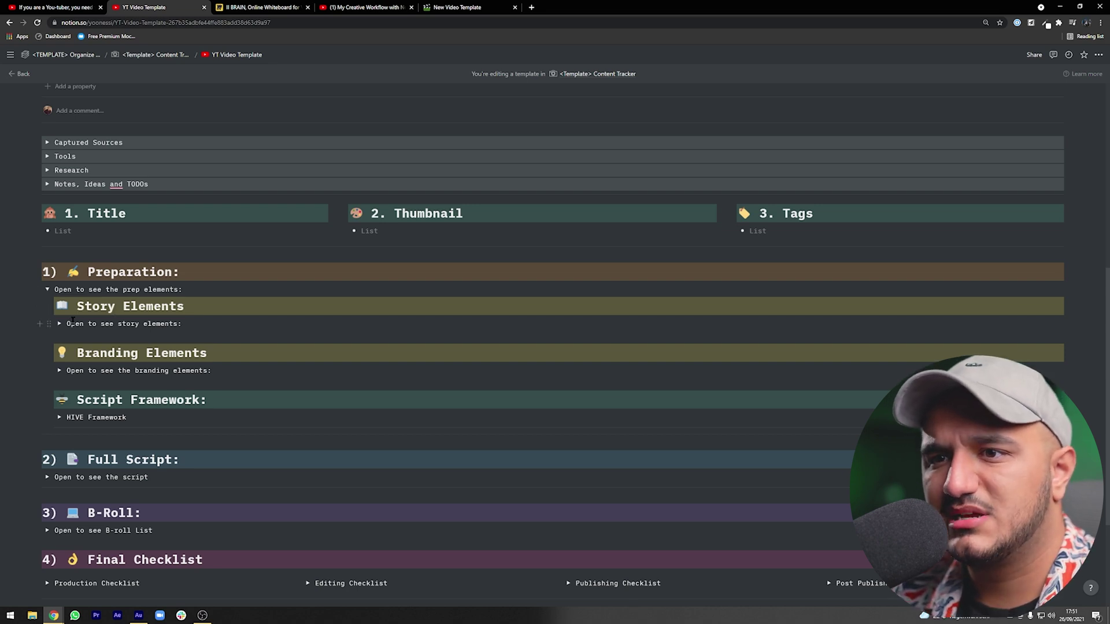
left_click(59, 324)
scroll(59, 324, "down", 6)
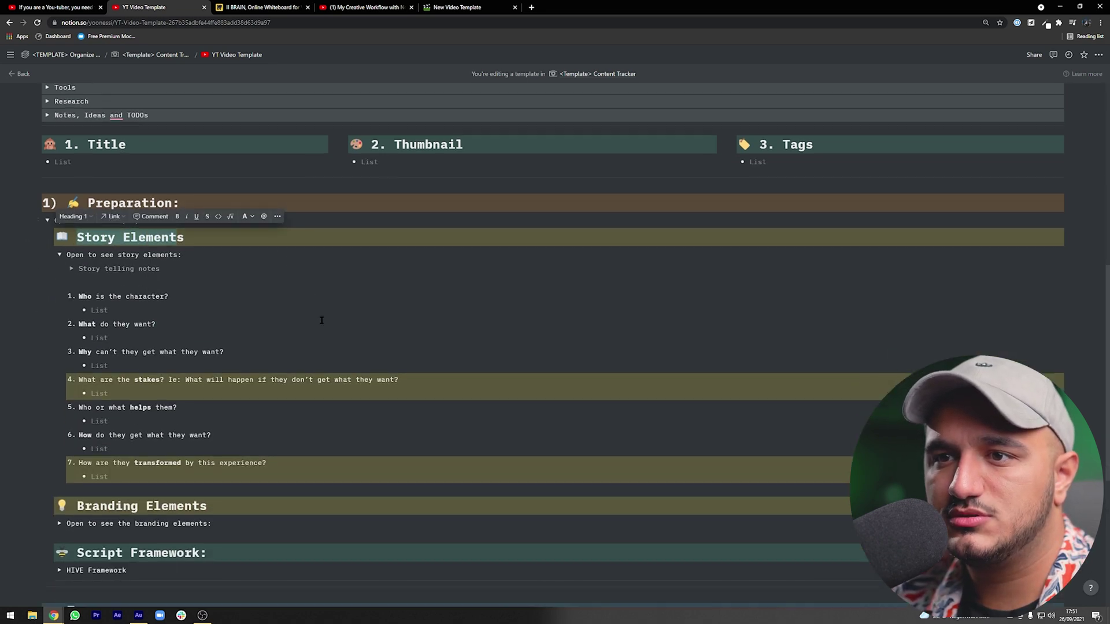
left_click(59, 246)
left_click(72, 260)
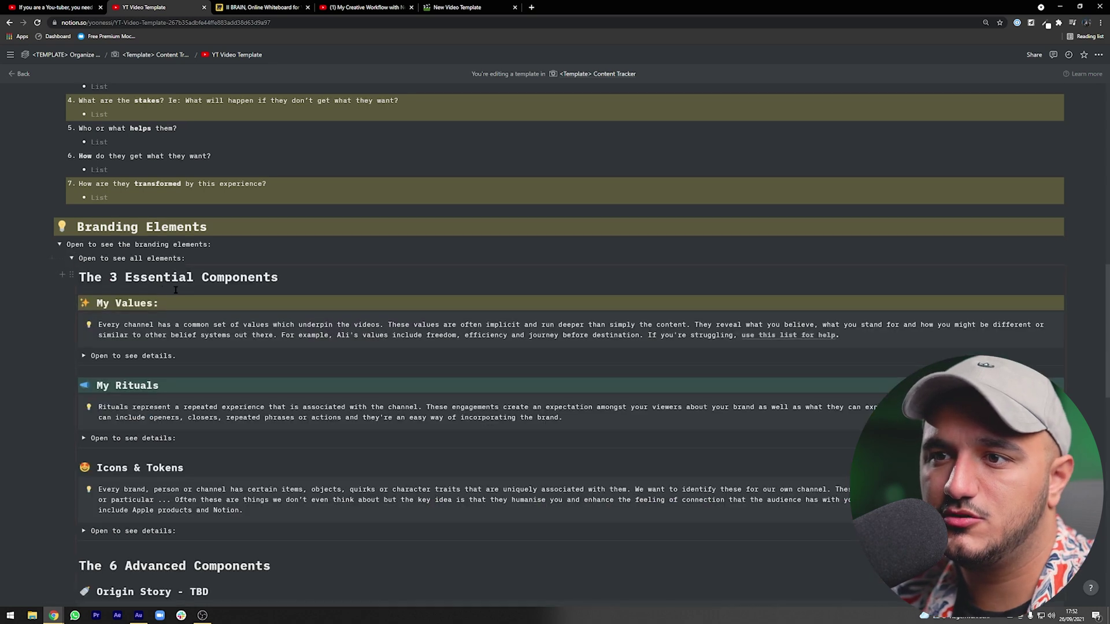
scroll(123, 323, "down", 3)
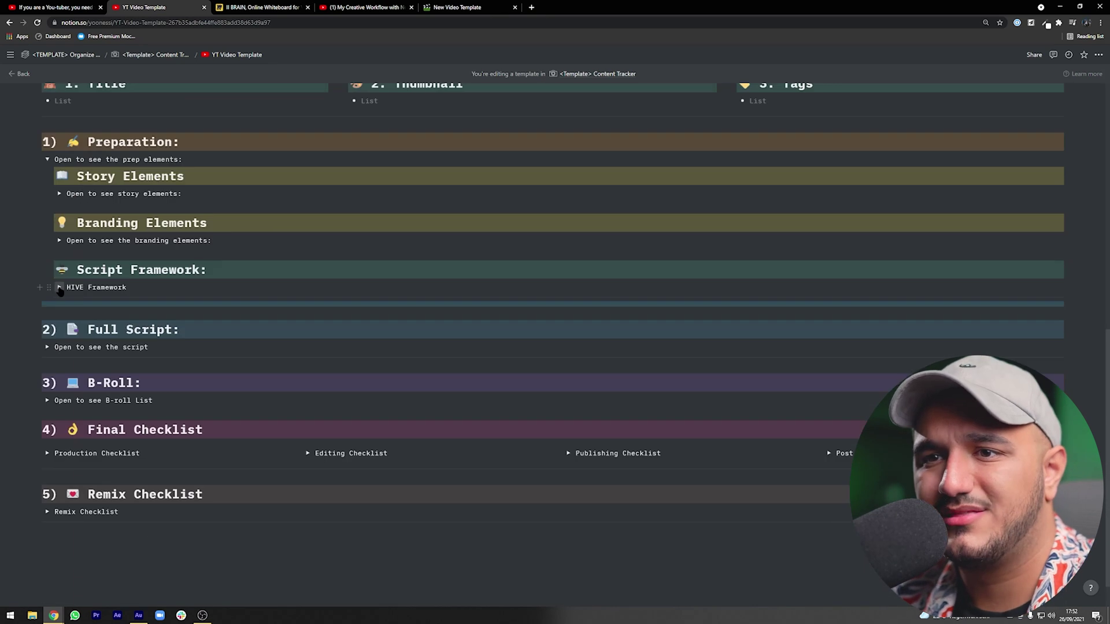
Step: Expand and collapse the HIVE Framework script outline, then click into the Branding Elements heading
left_click(59, 287)
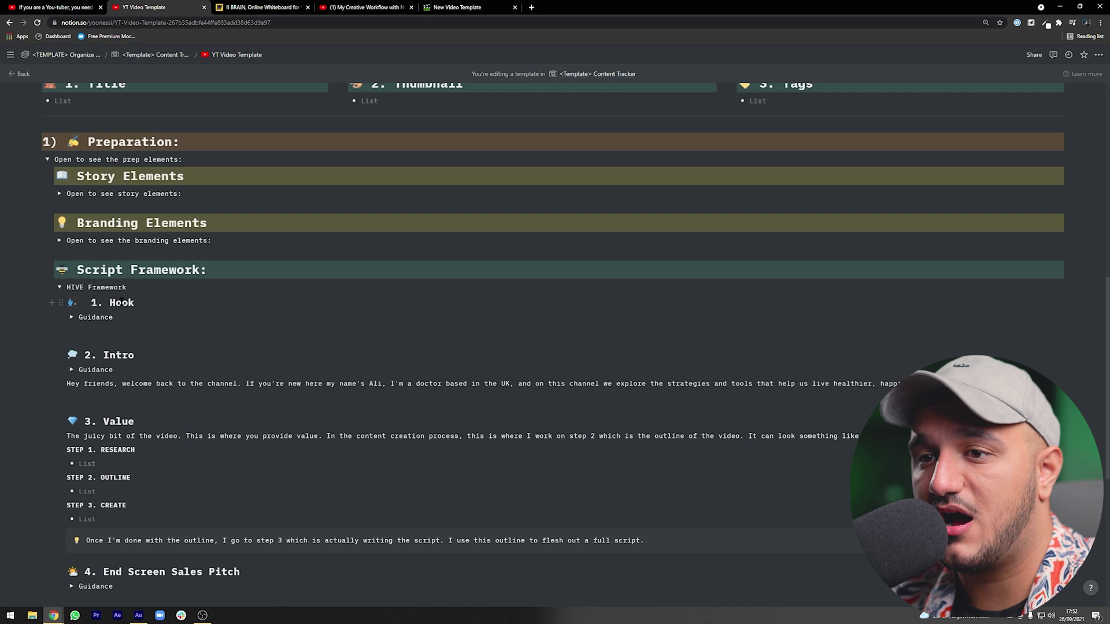
scroll(133, 433, "down", 2)
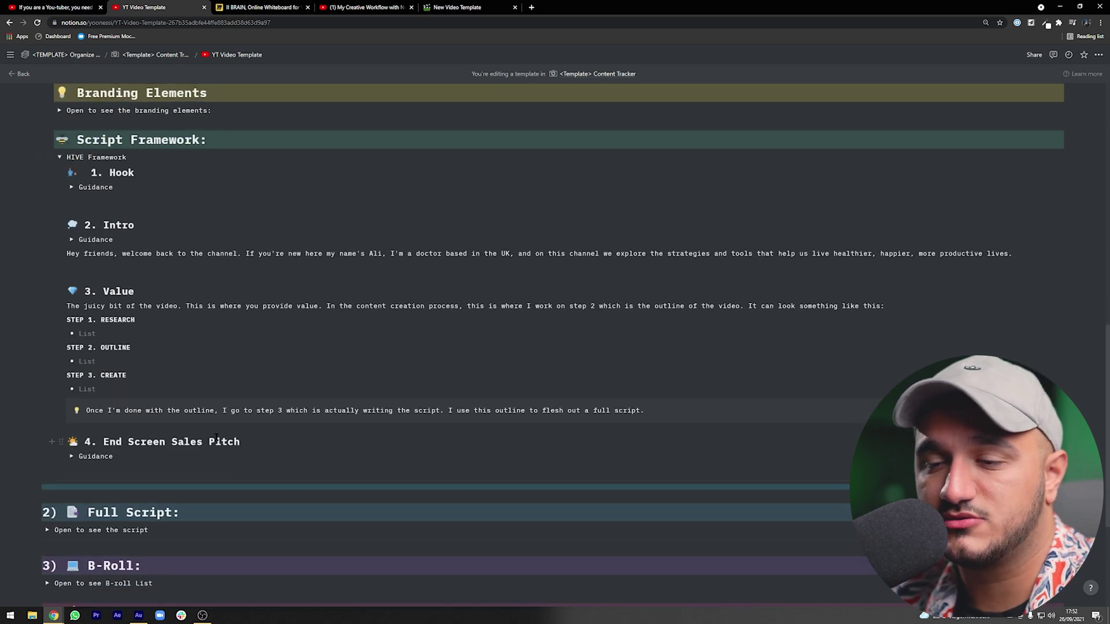
scroll(100, 327, "up", 2)
left_click(59, 287)
scroll(141, 307, "up", 1)
left_click(238, 265)
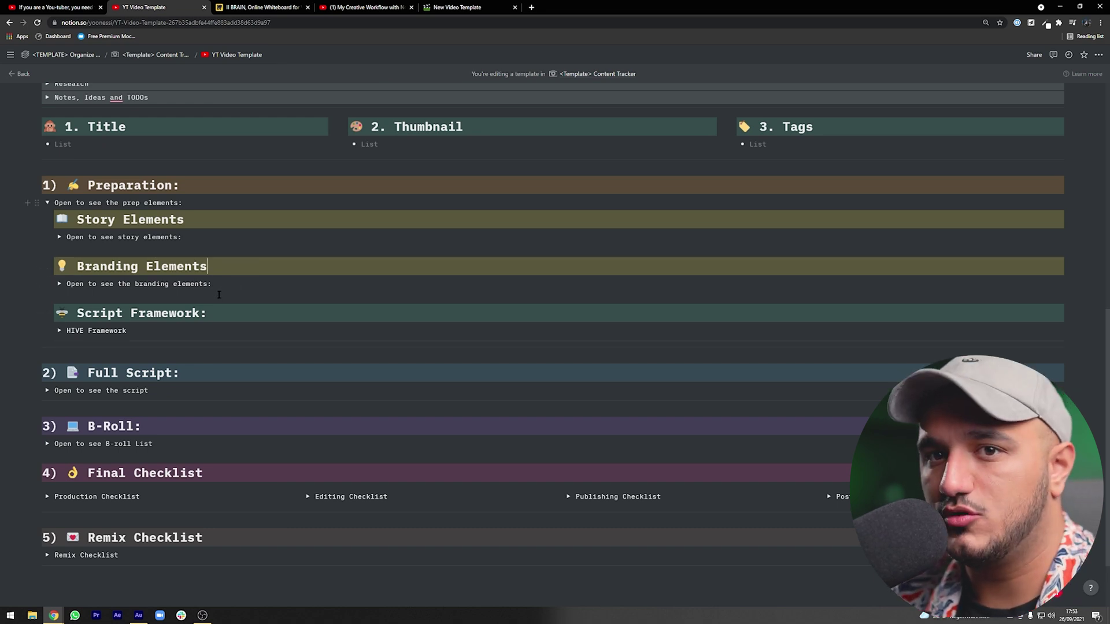
scroll(235, 365, "up", 1)
scroll(235, 365, "up", 1)
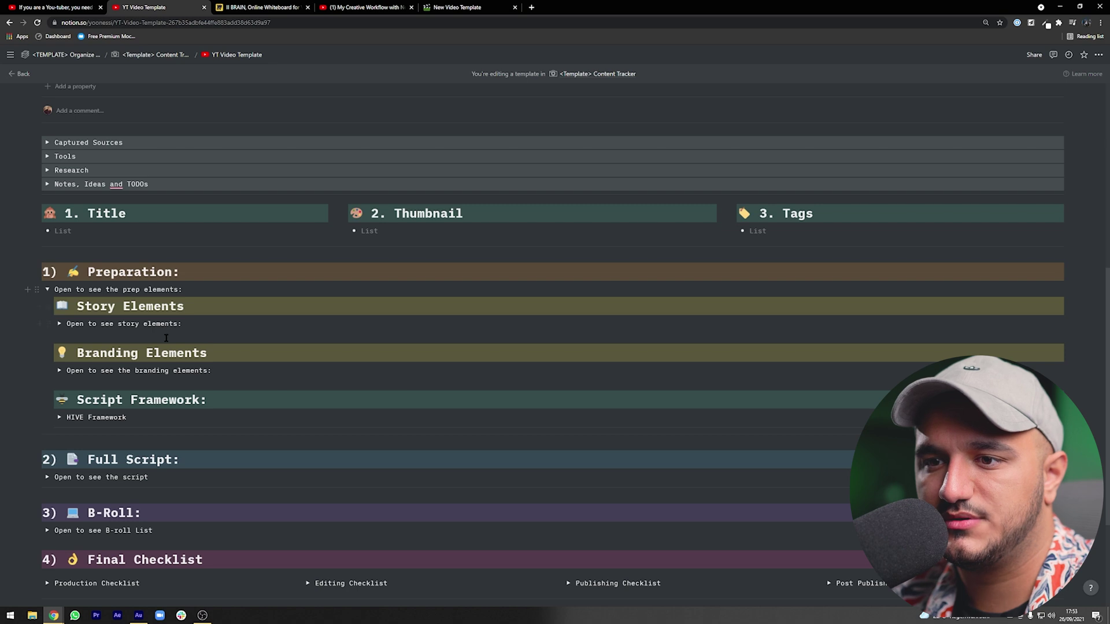
scroll(167, 347, "down", 3)
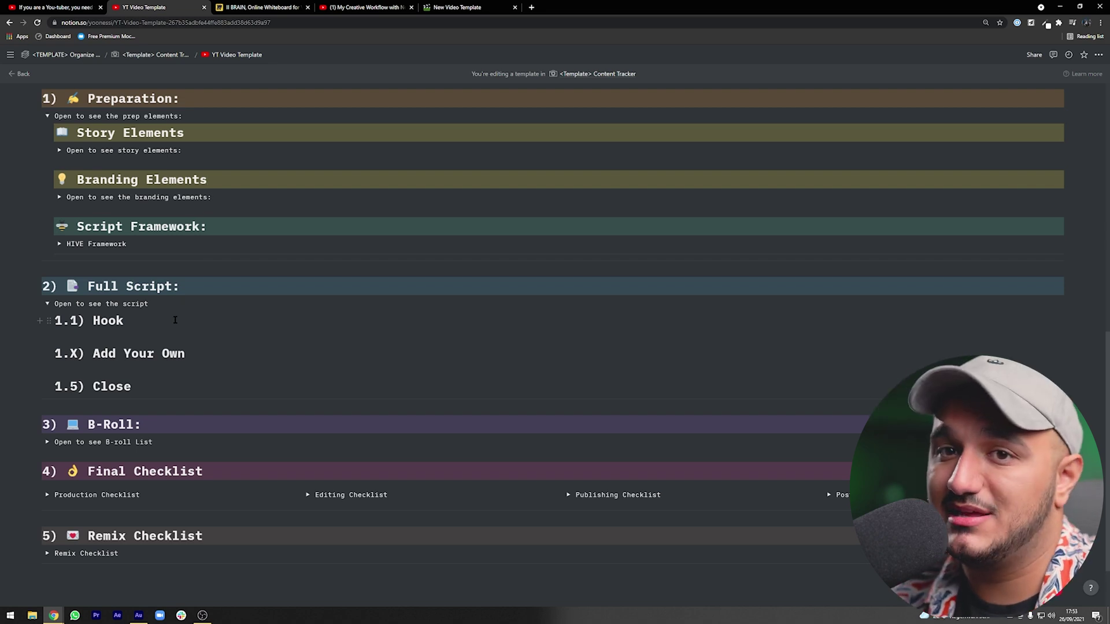
Step: Collapse Full Script, peek at the B-roll list and Production, Editing, Post Publishing checklists
left_click(47, 304)
left_click(47, 319)
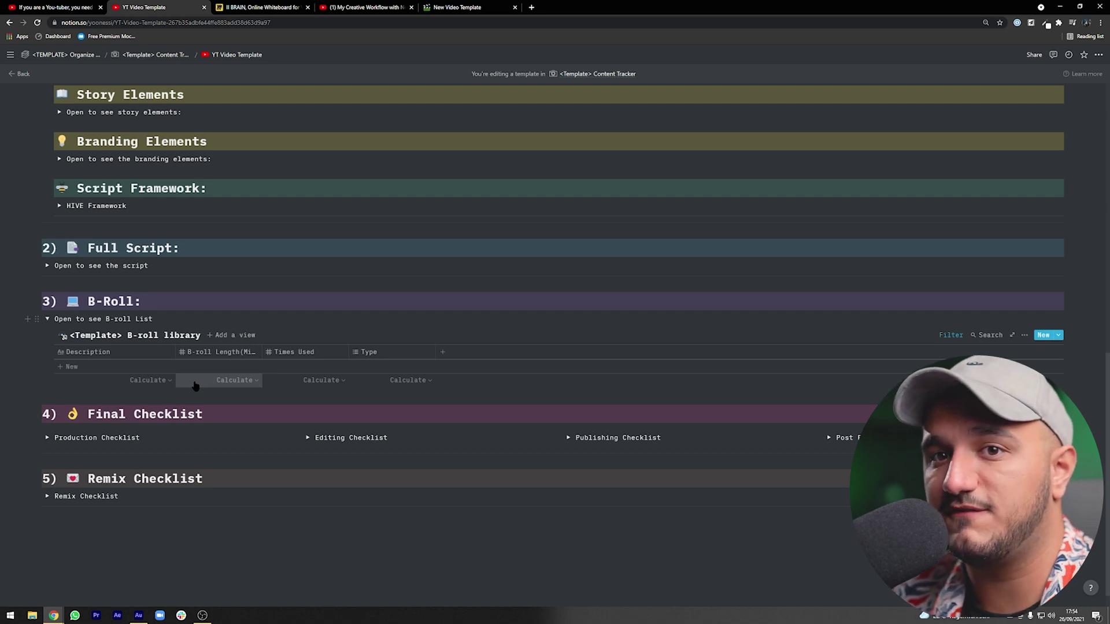
left_click(48, 319)
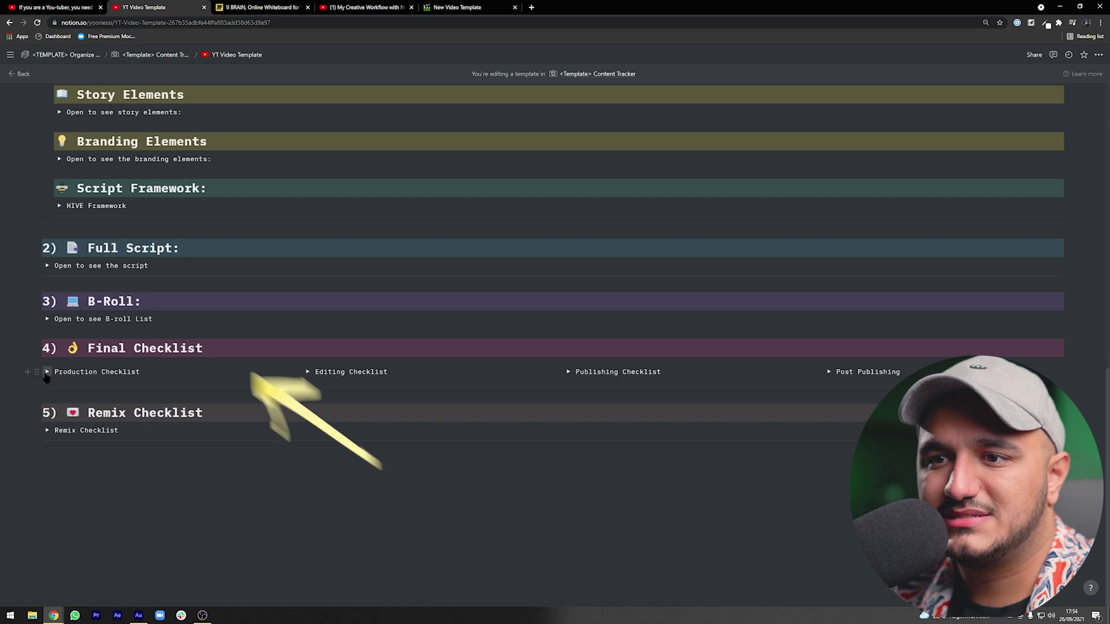
left_click(46, 371)
left_click(47, 373)
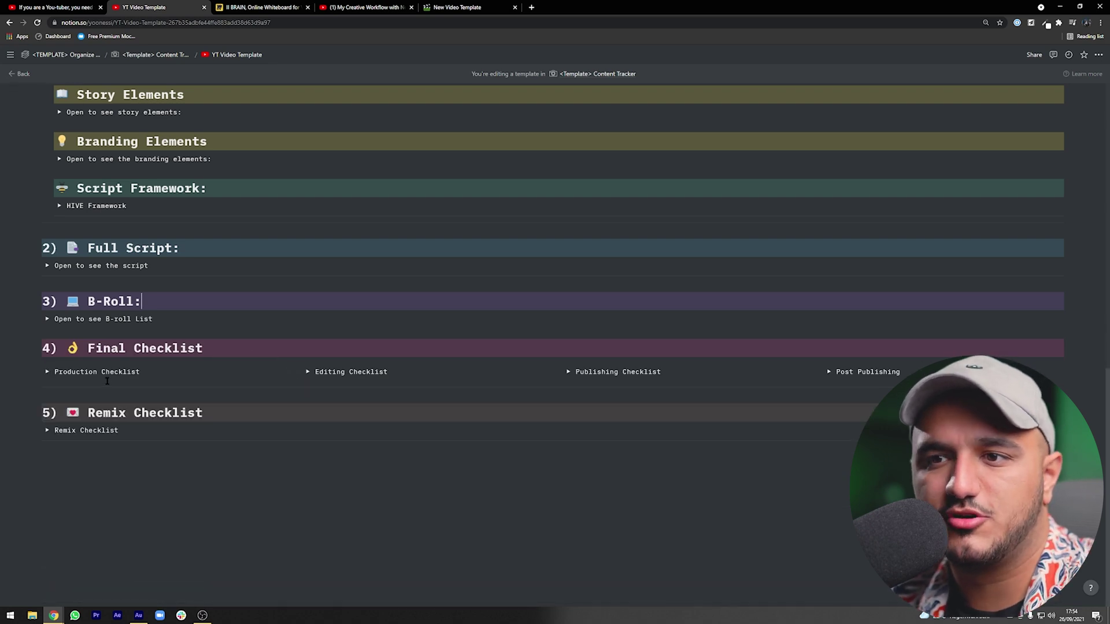
left_click(308, 372)
left_click(307, 372)
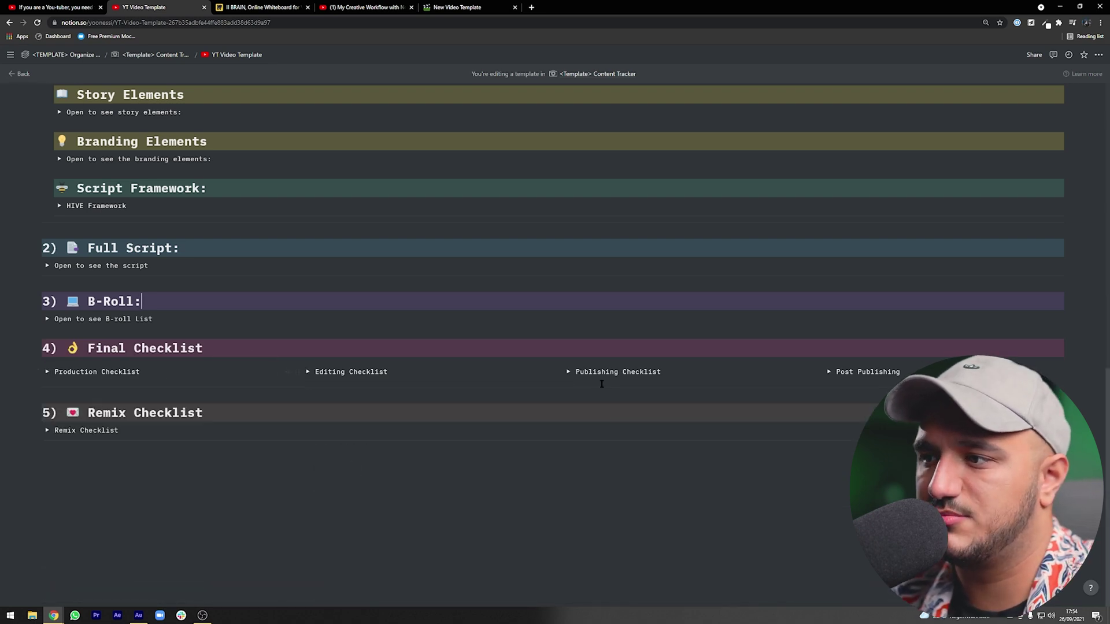
left_click(829, 373)
left_click(830, 373)
Step: Toggle the Remix Checklist, select blocks from Full Script to Remix Checklist, and toggle Captured Sources
left_click(48, 430)
scroll(155, 369, "down", 2)
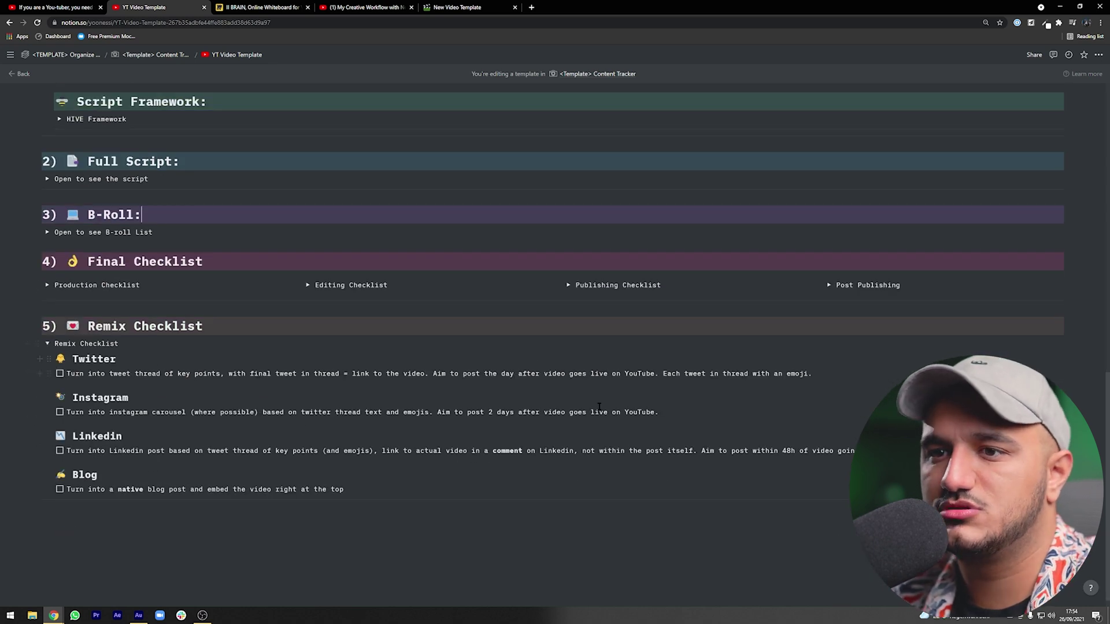
left_click(47, 344)
scroll(180, 529, "up", 2)
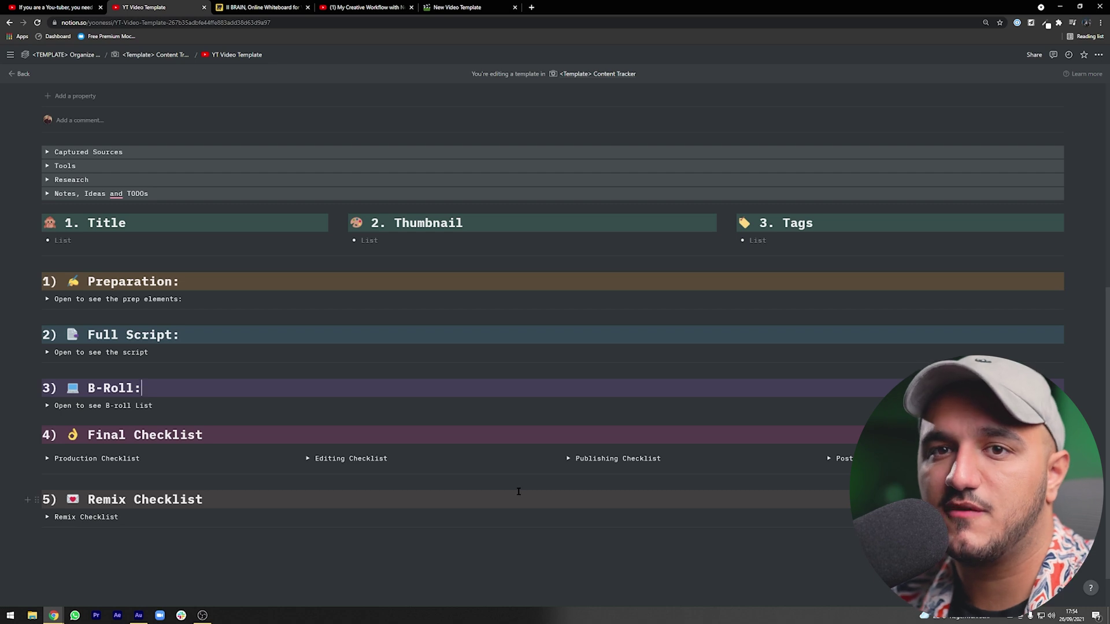
left_click_drag(445, 576, 92, 555)
scroll(284, 514, "up", 5)
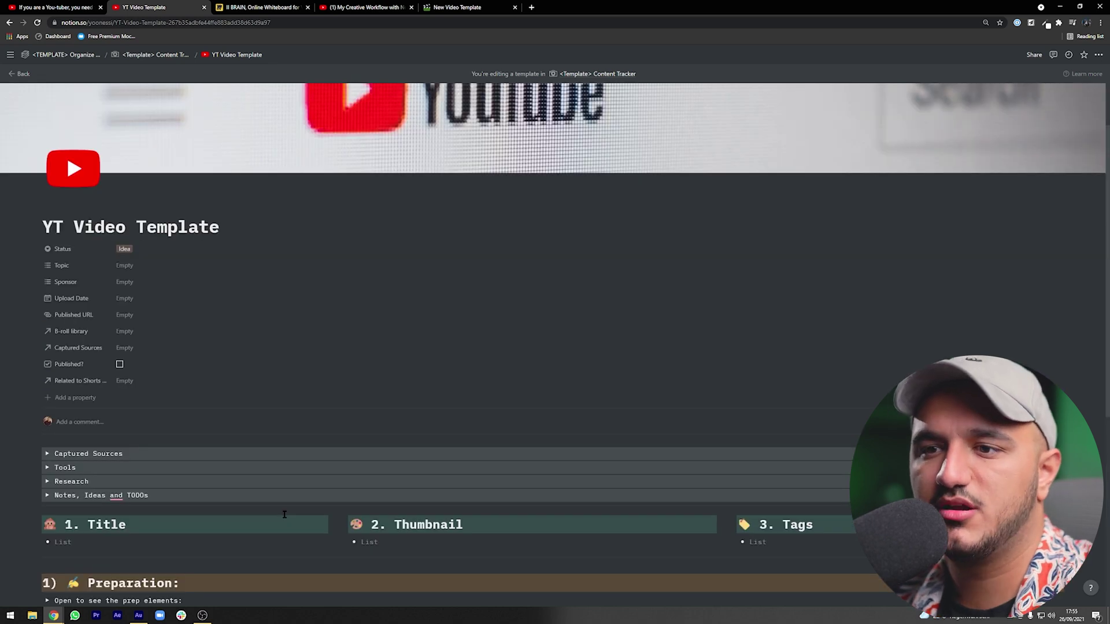
scroll(284, 514, "down", 3)
left_click(48, 323)
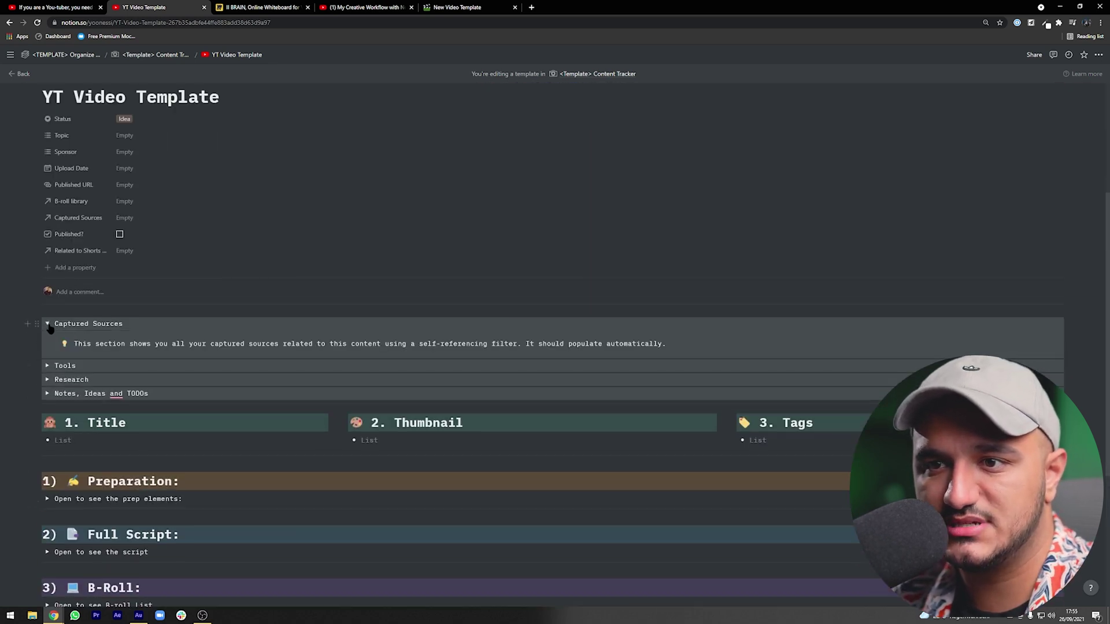
left_click(48, 323)
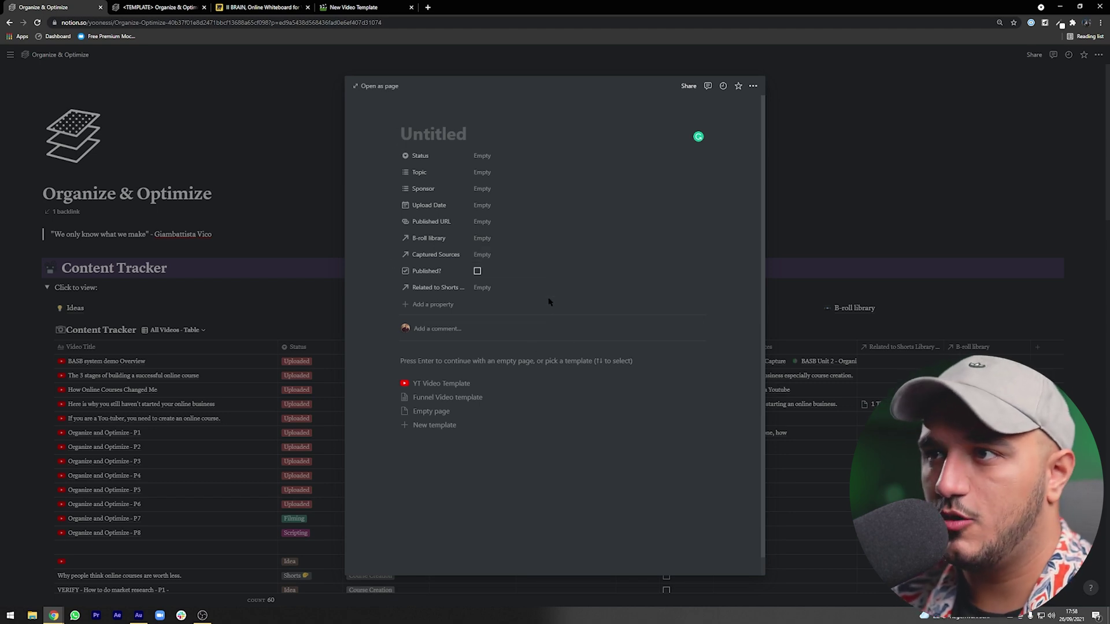
Step: Apply the YT Video Template to the new Content Tracker page, keeping status Idea
left_click(449, 384)
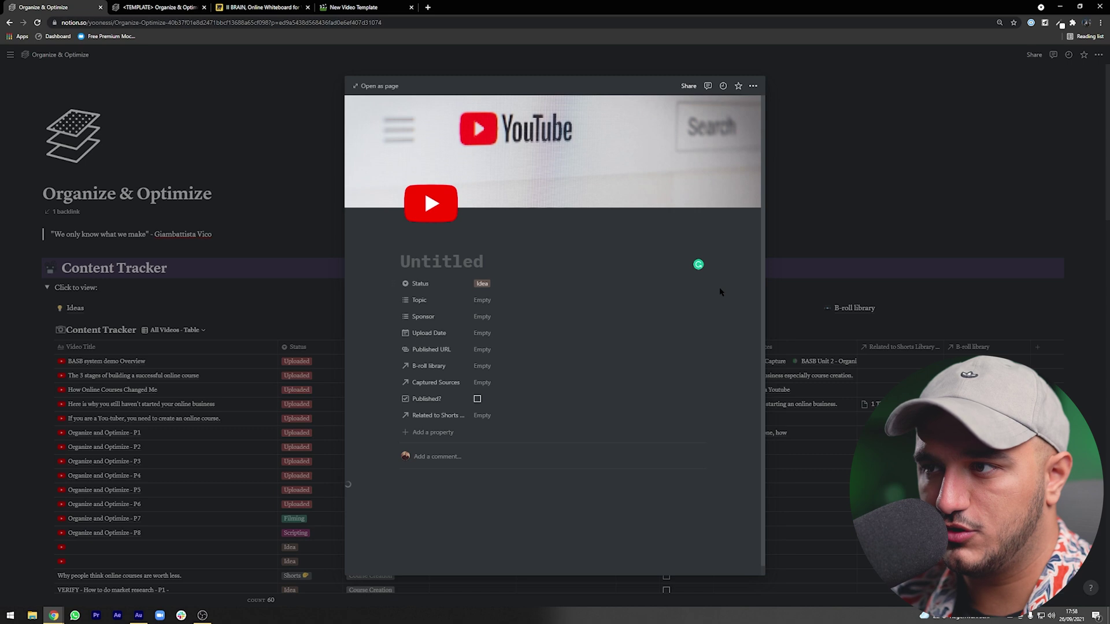
left_click(479, 286)
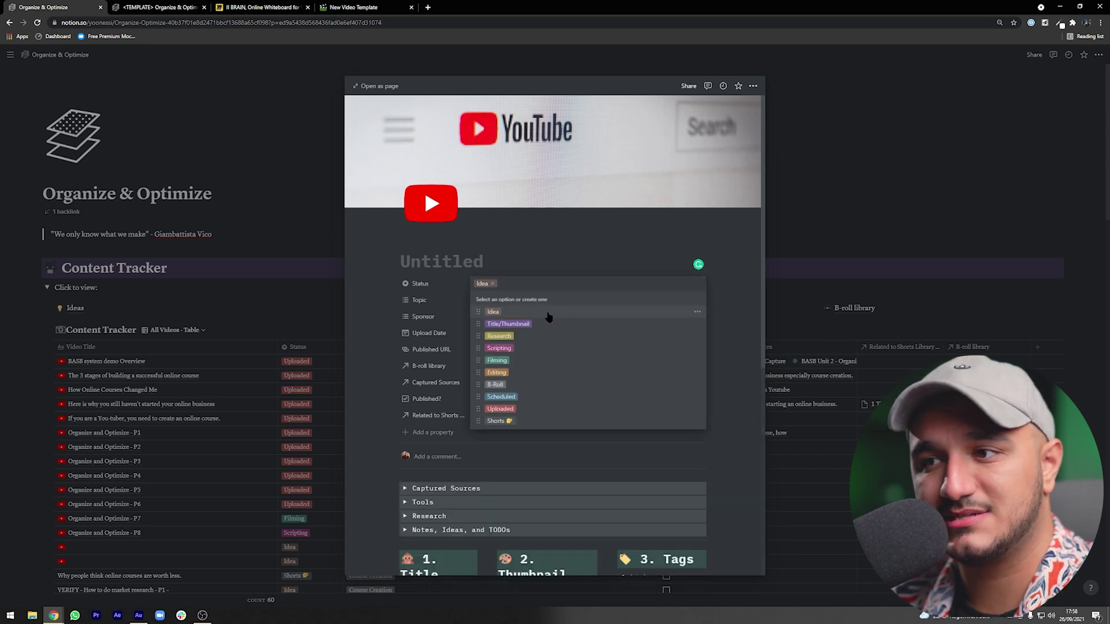
left_click(711, 236)
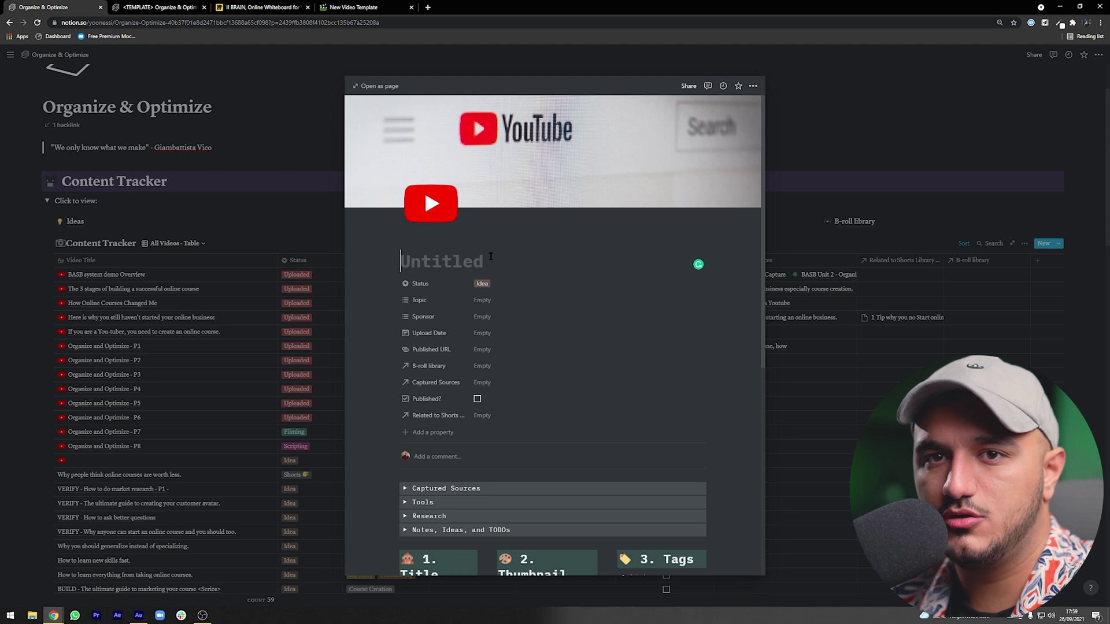
Step: Title the page 'Example Video', close it, and expand the Knowledge Hub section
left_click(405, 489)
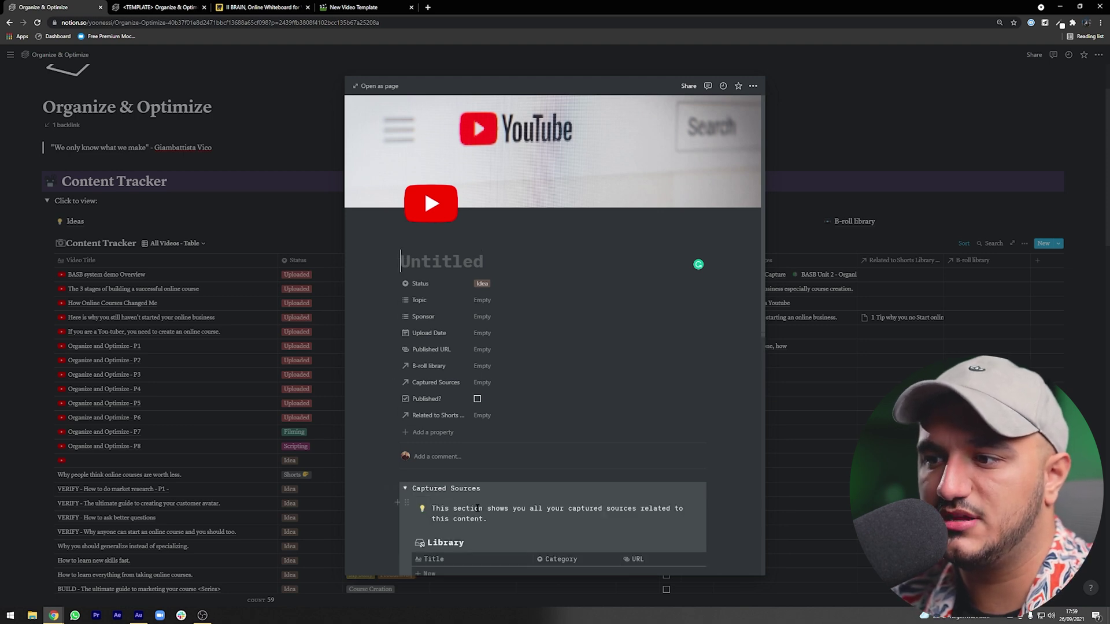
scroll(409, 490, "down", 2)
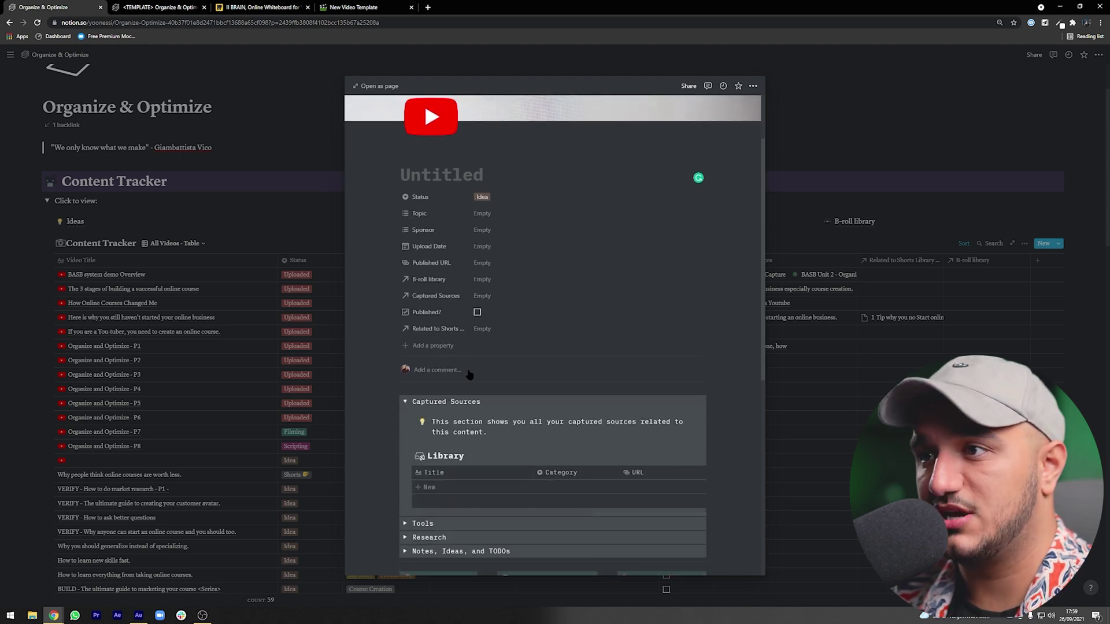
type("E")
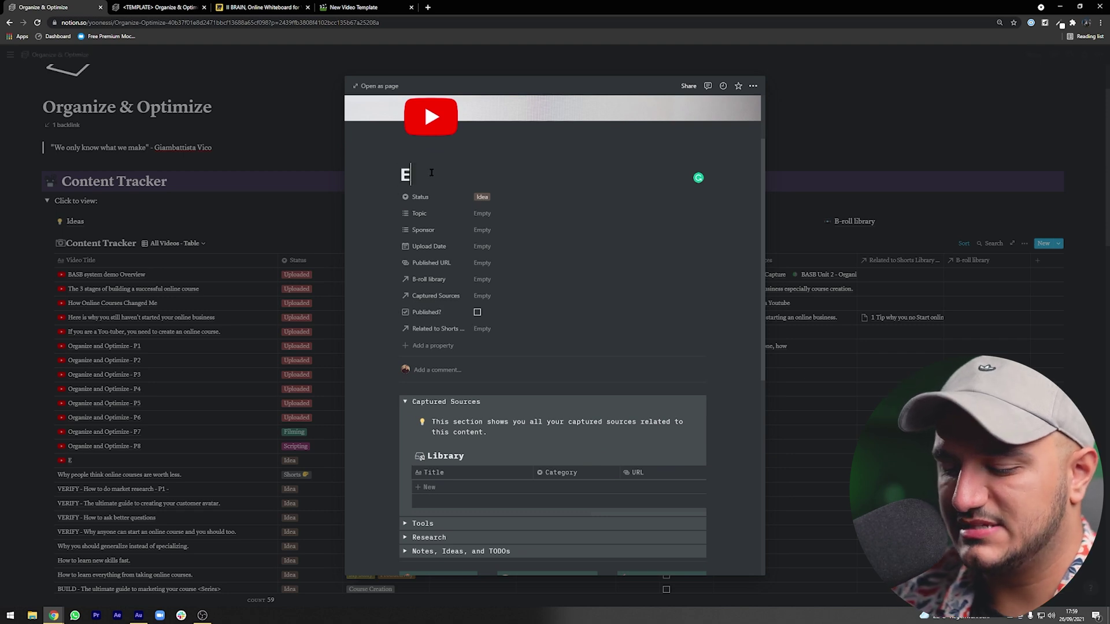
type("xample Video")
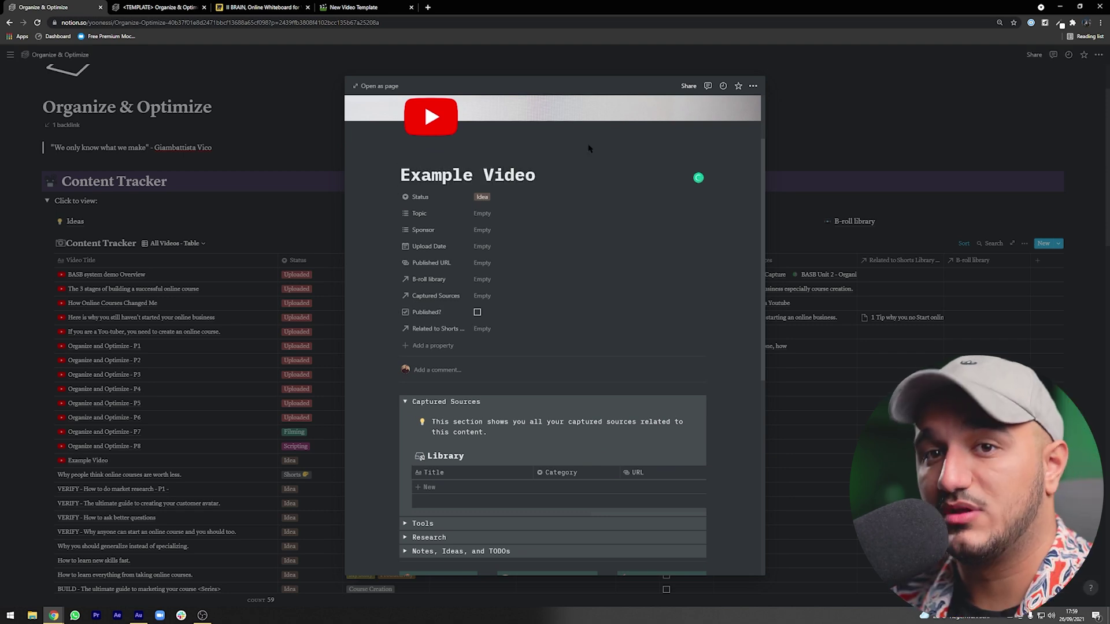
key("Escape")
scroll(368, 322, "down", 15)
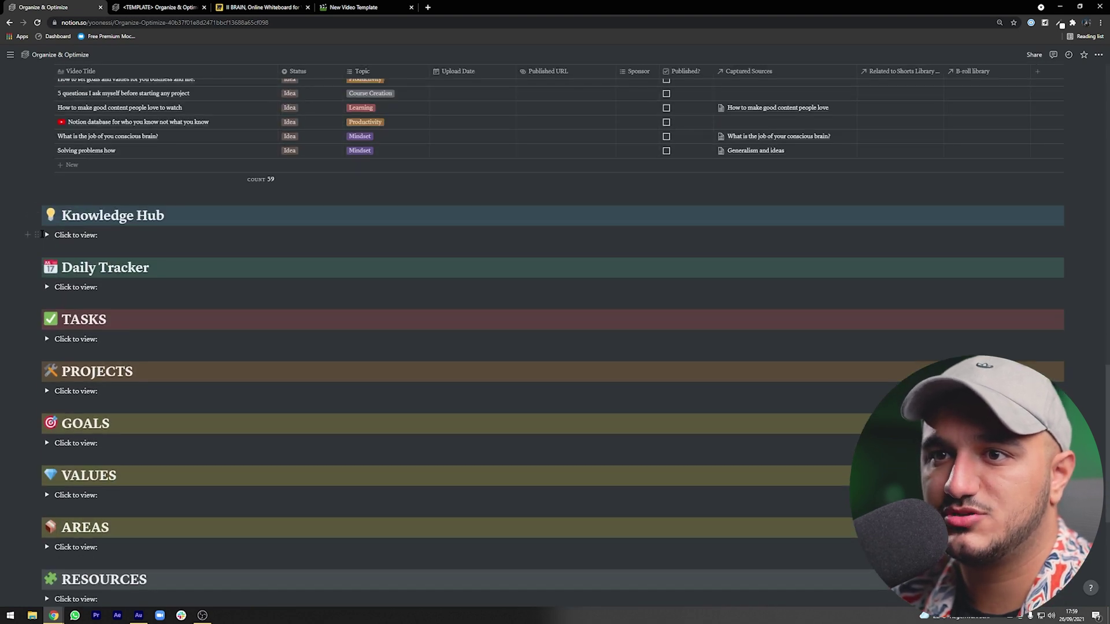
left_click(45, 234)
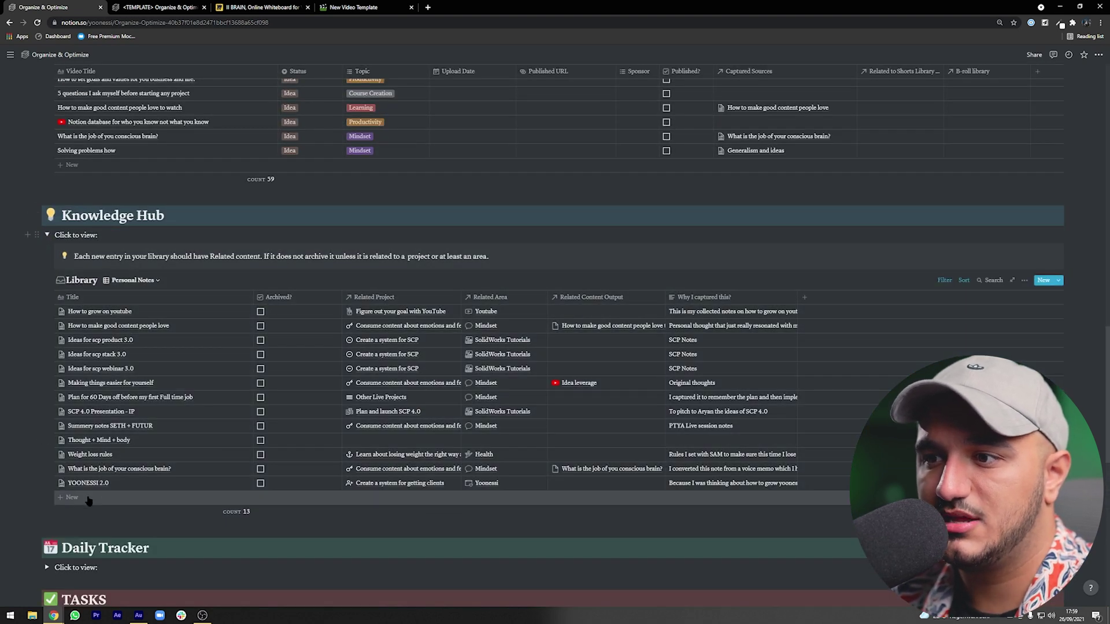
Step: Add a new Library table entry named 'Example Note'
left_click(88, 500)
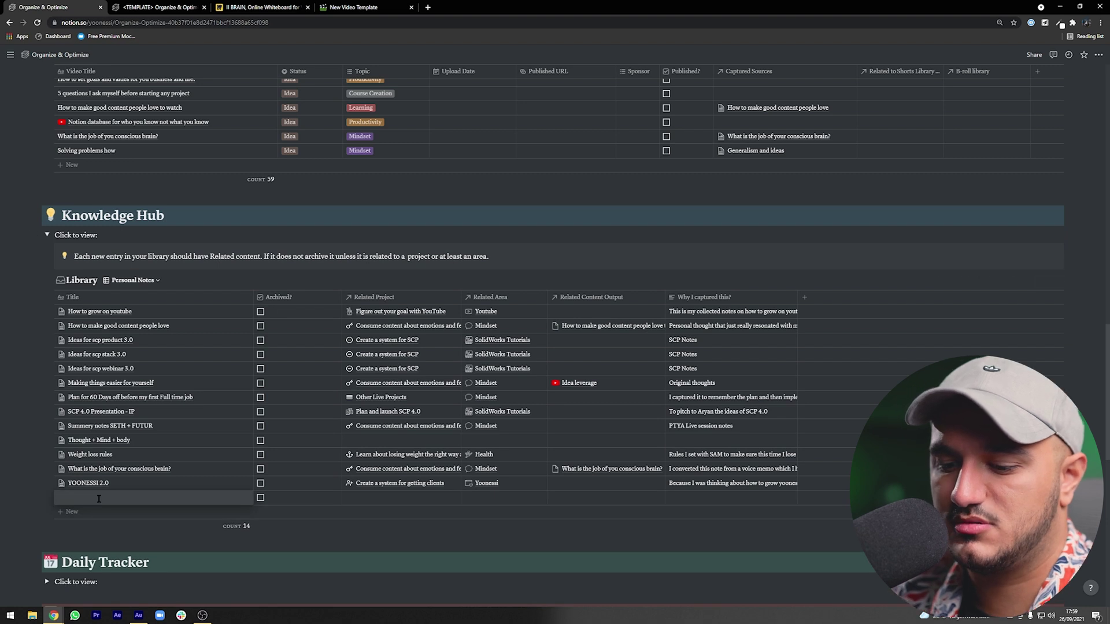
type("Example Note")
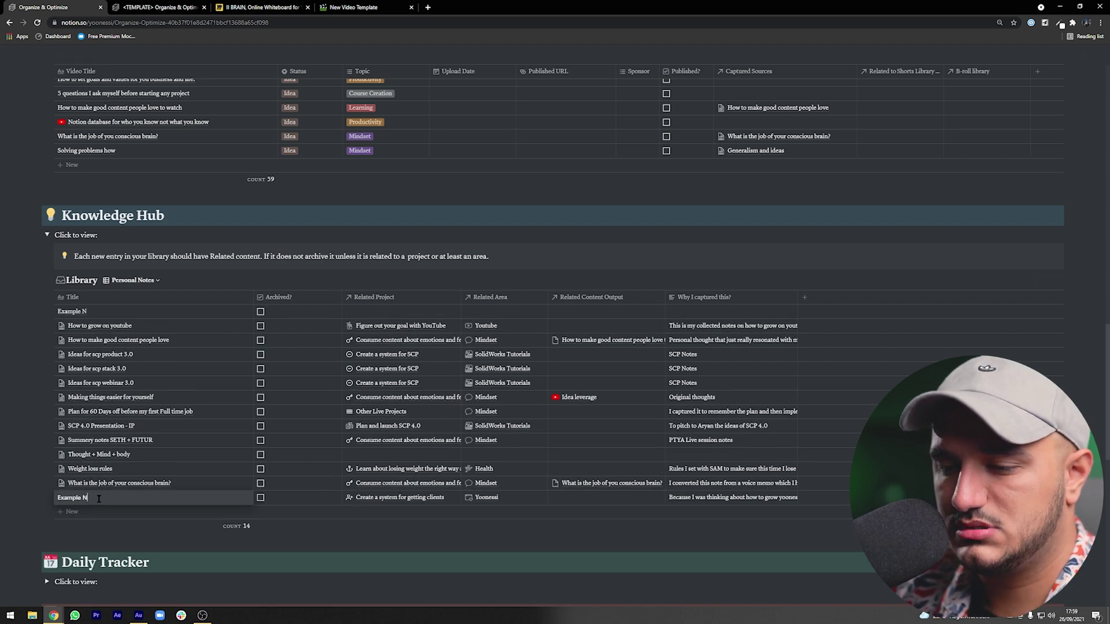
key("Return")
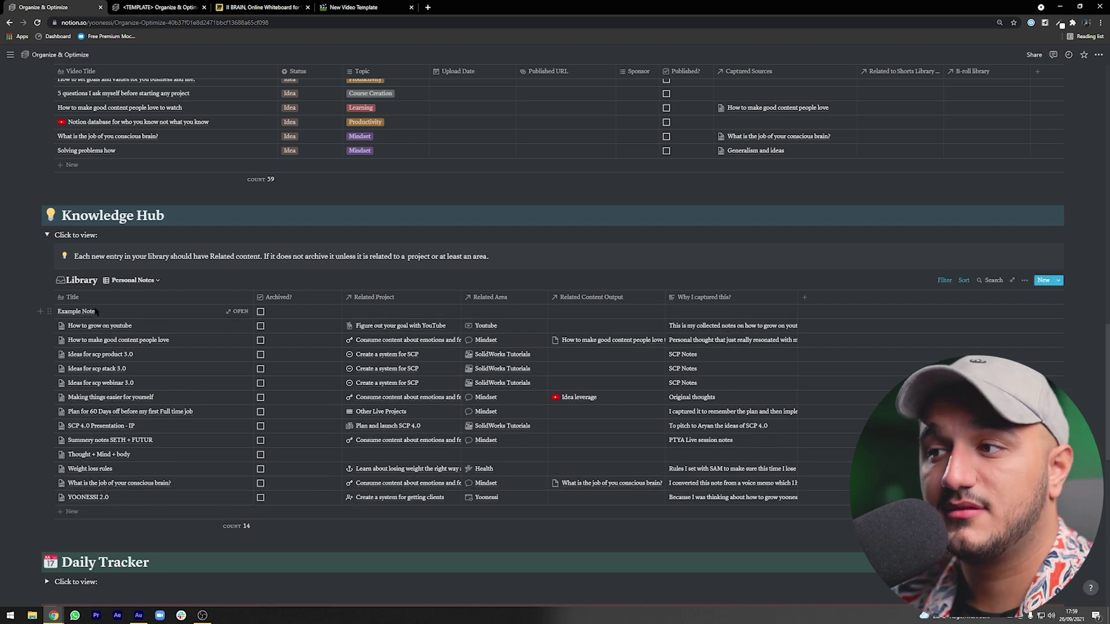
Step: Set Example Note's Related Content Output to Example Video, then open the Example Video page
left_click(585, 313)
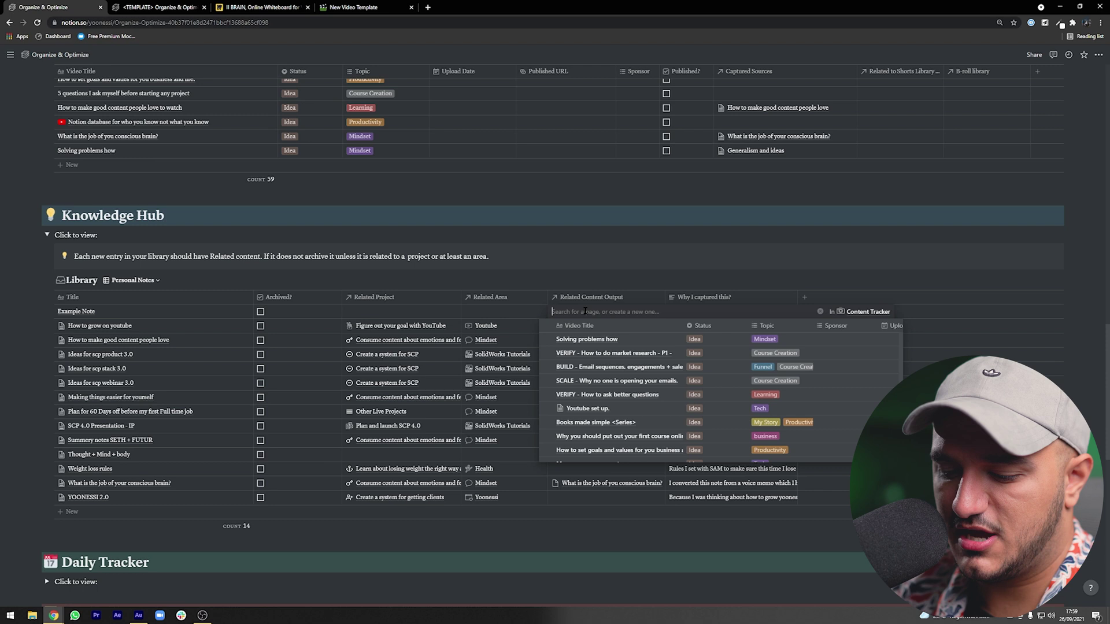
type("example")
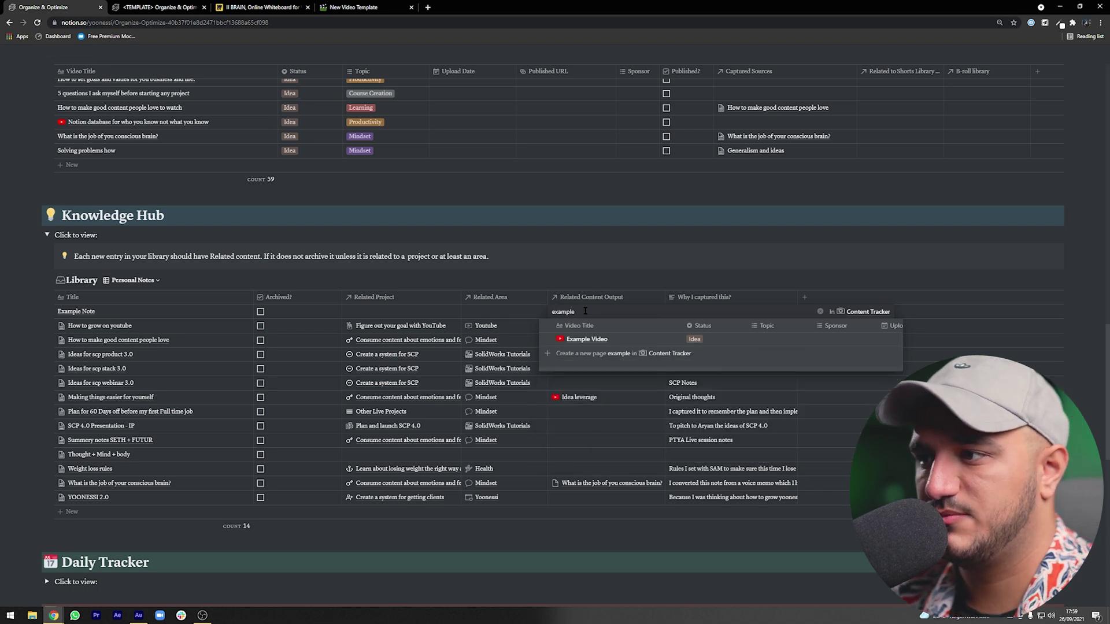
left_click(546, 340)
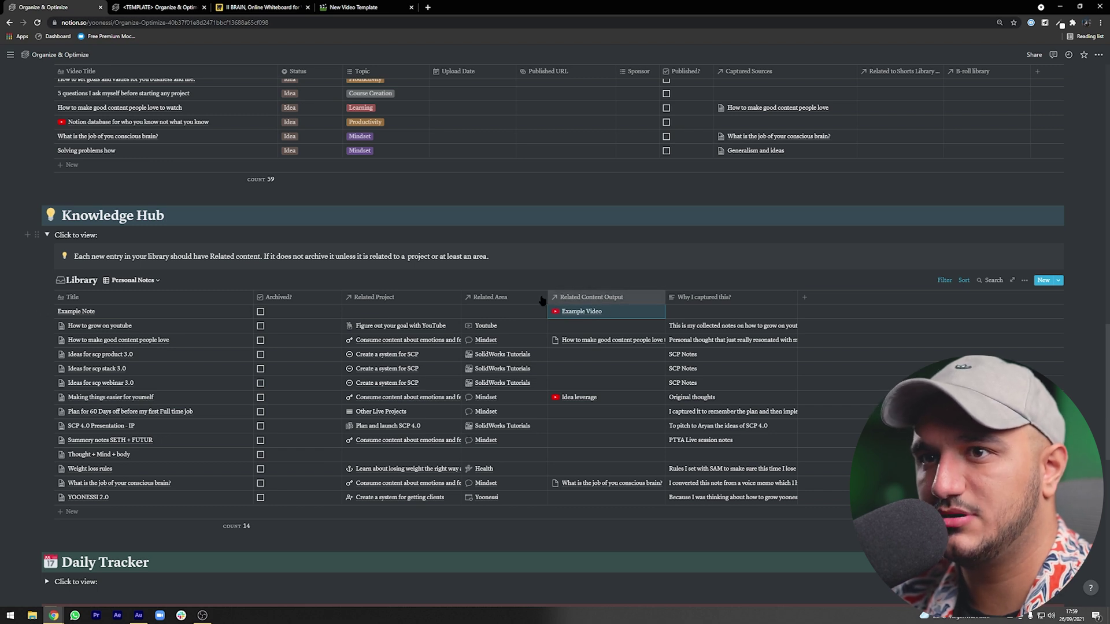
scroll(257, 317, "up", 15)
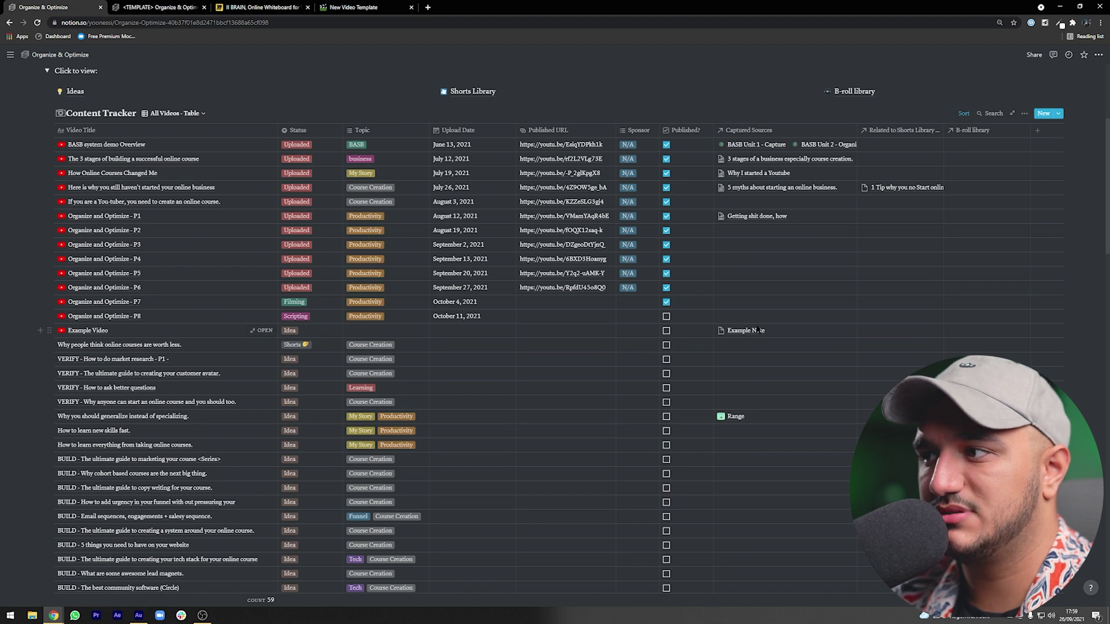
left_click(260, 331)
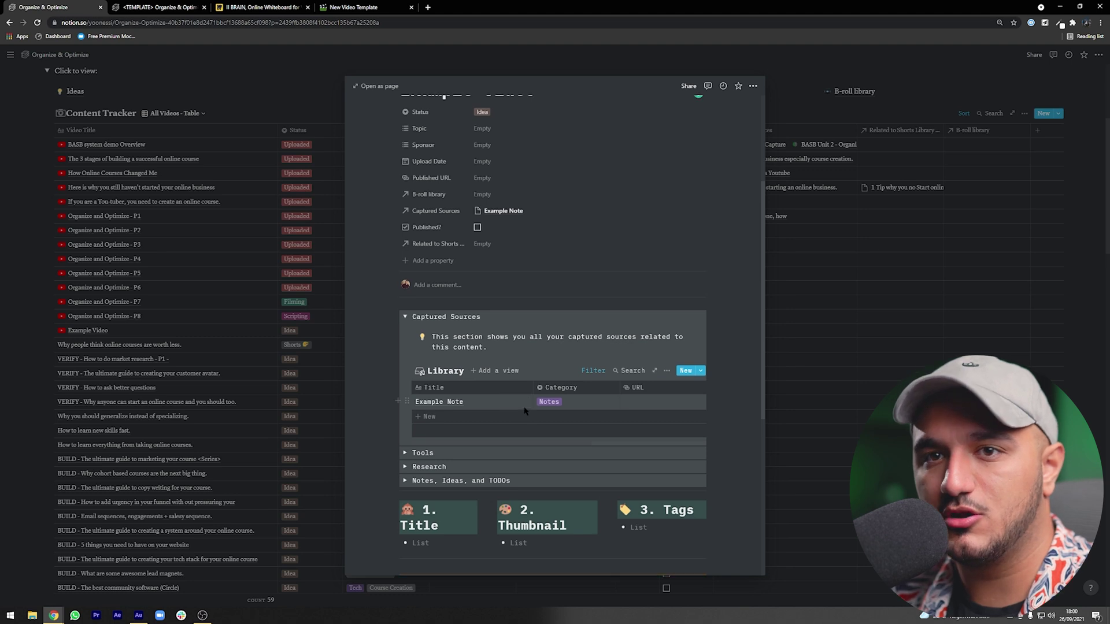
Step: Open the linked Example Note captured source as a full page
scroll(525, 411, "up", 2)
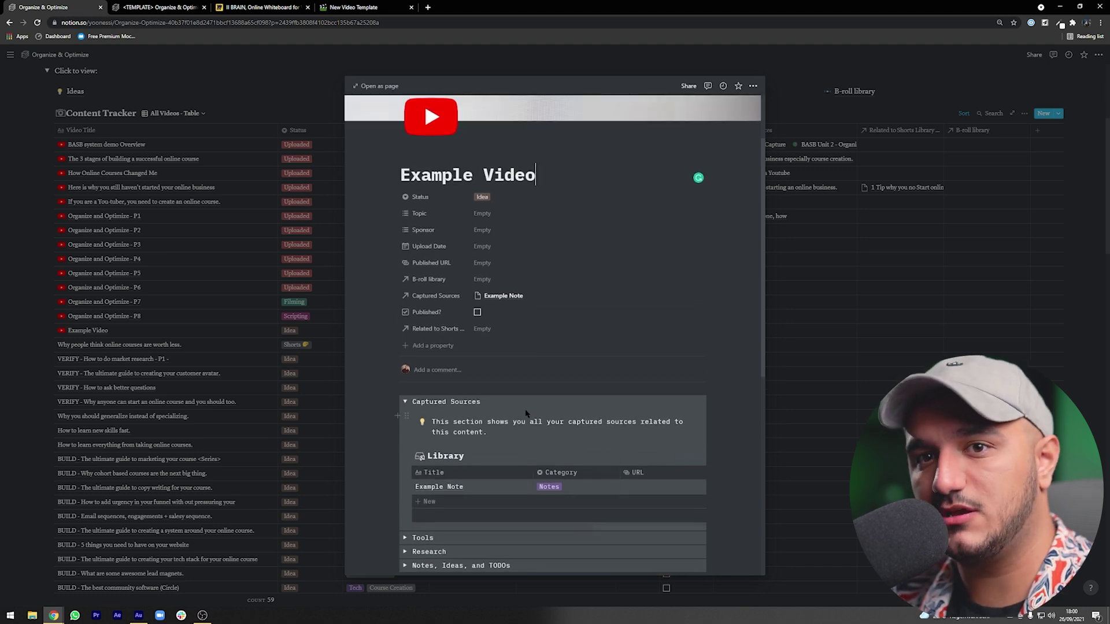
scroll(523, 424, "down", 2)
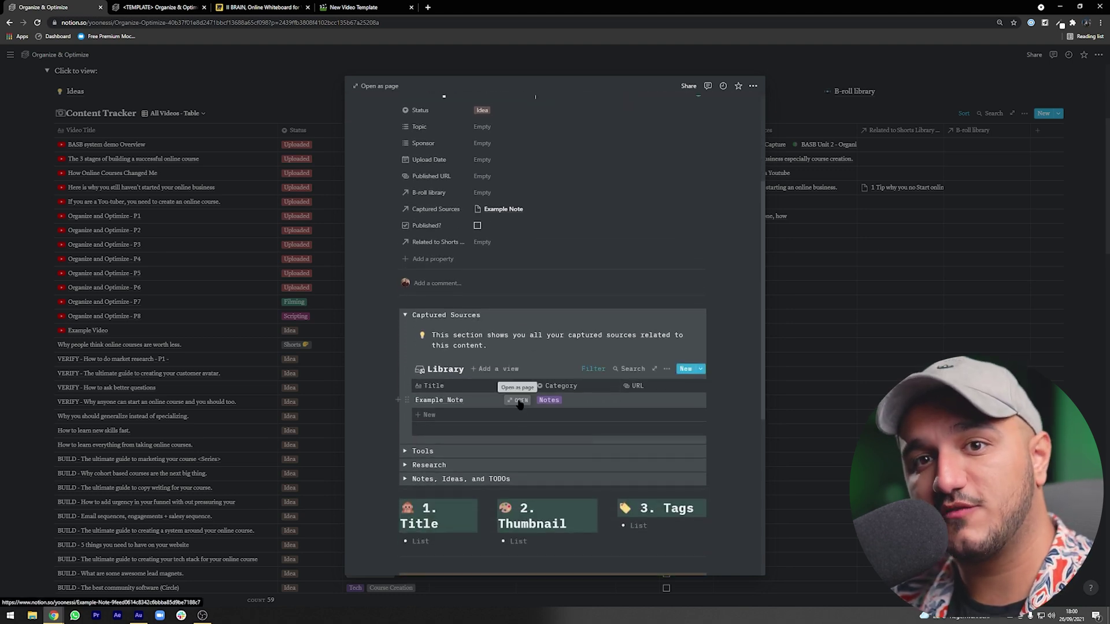
left_click(519, 400)
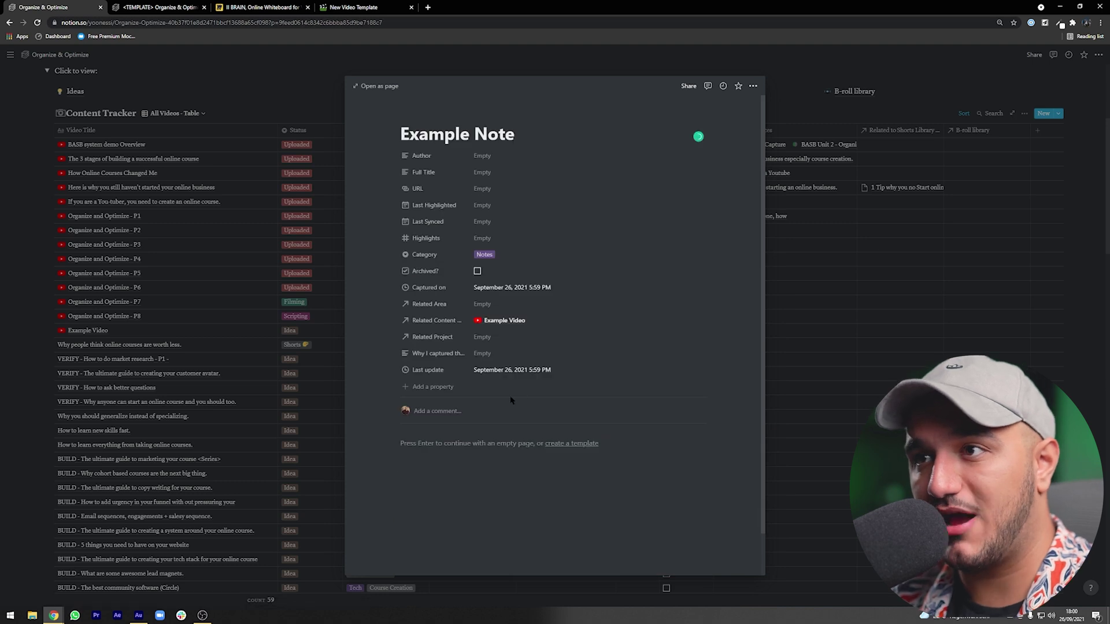
left_click(355, 89)
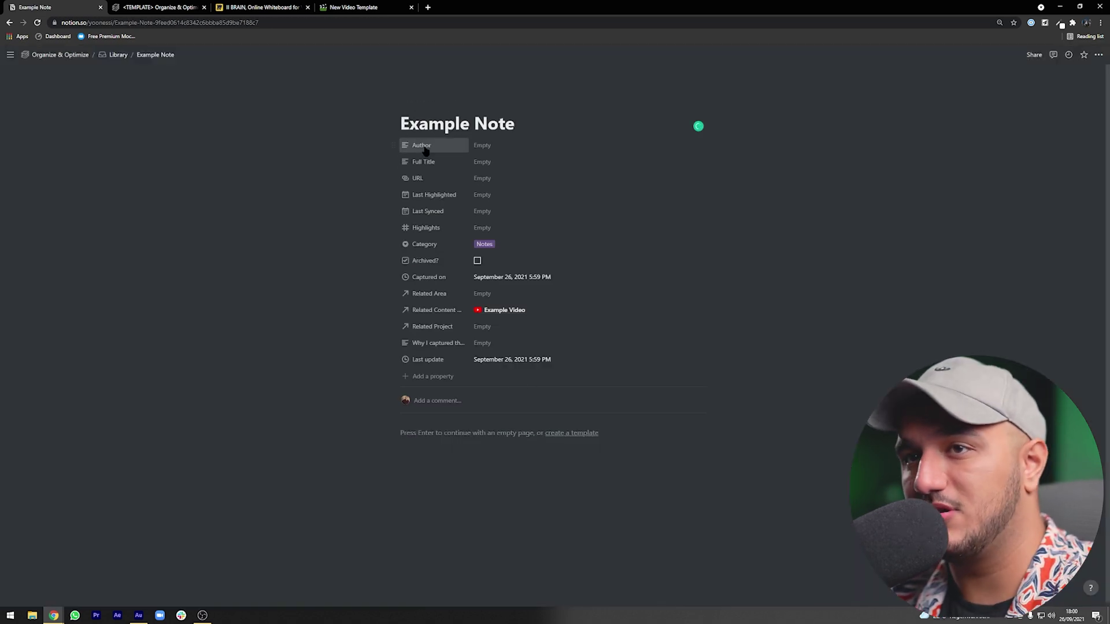
Step: Go back through Library to the Organize & Optimize dashboard and show the first video's Status options
left_click(112, 56)
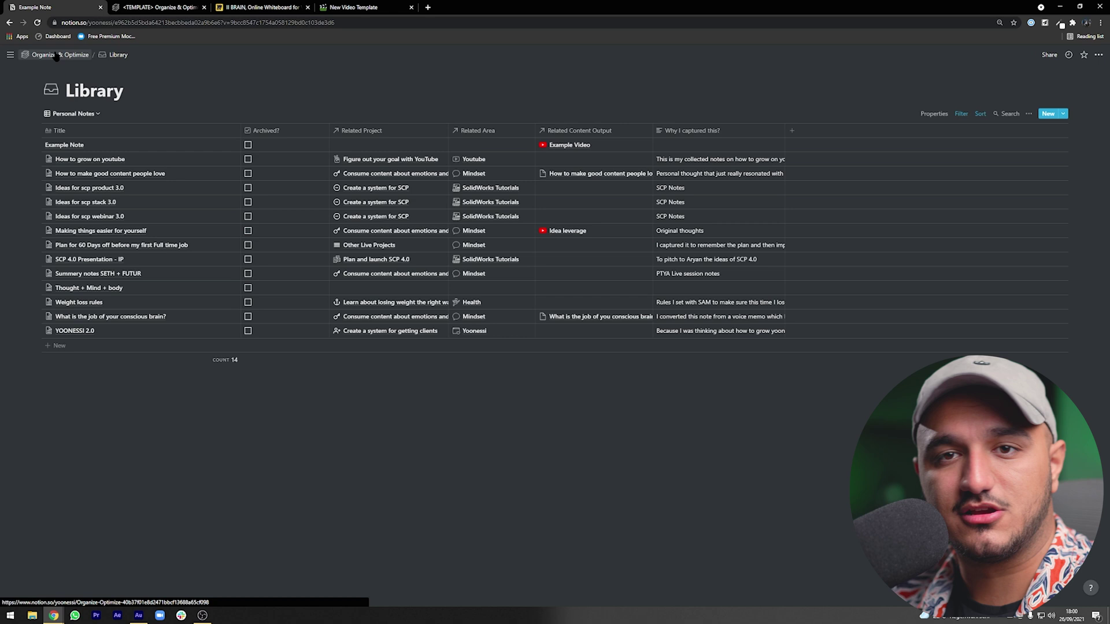
left_click(60, 54)
key("ctrl+3")
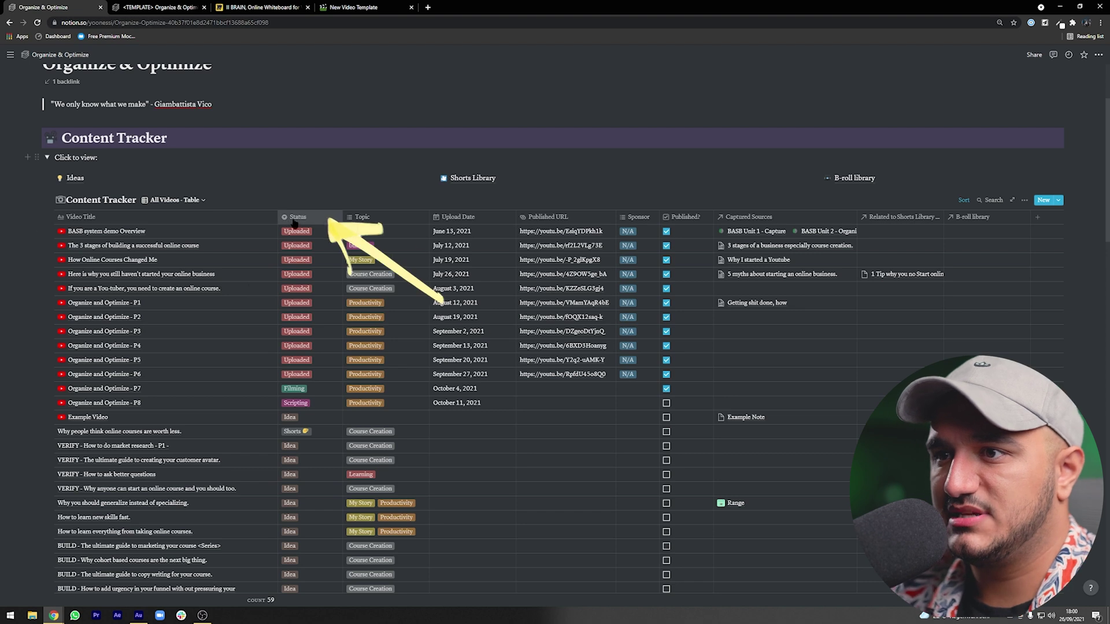
left_click(321, 231)
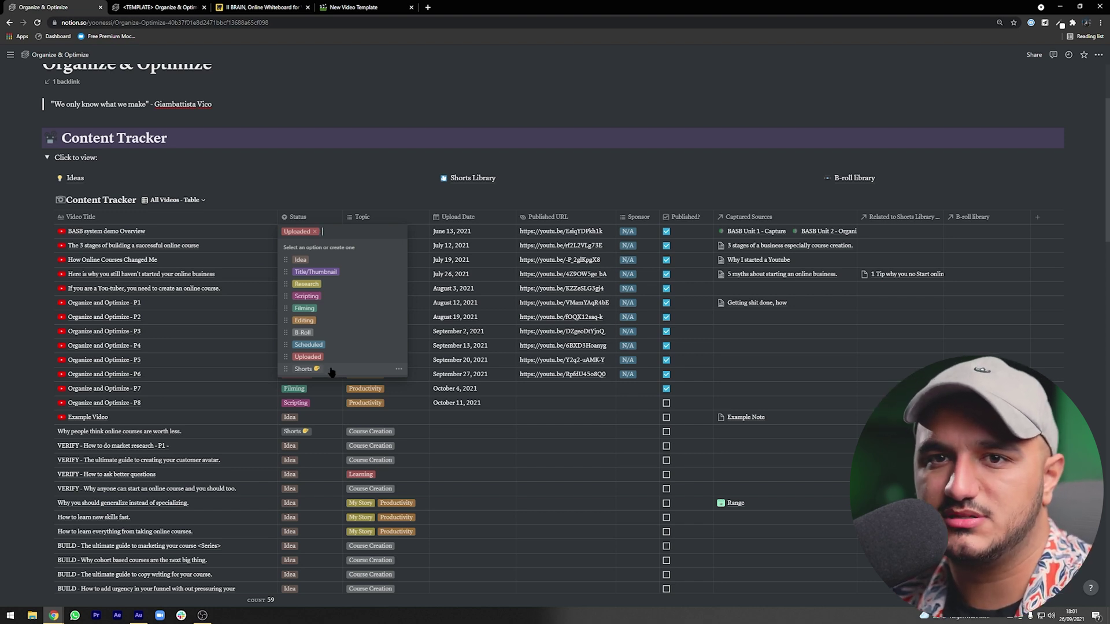
key("Escape")
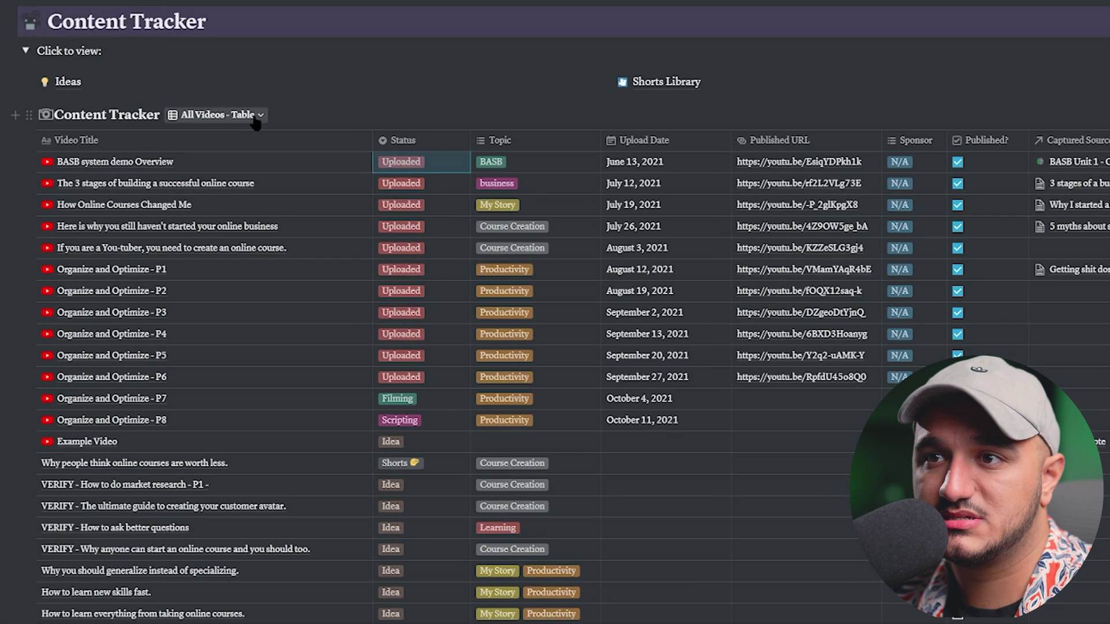
left_click(202, 200)
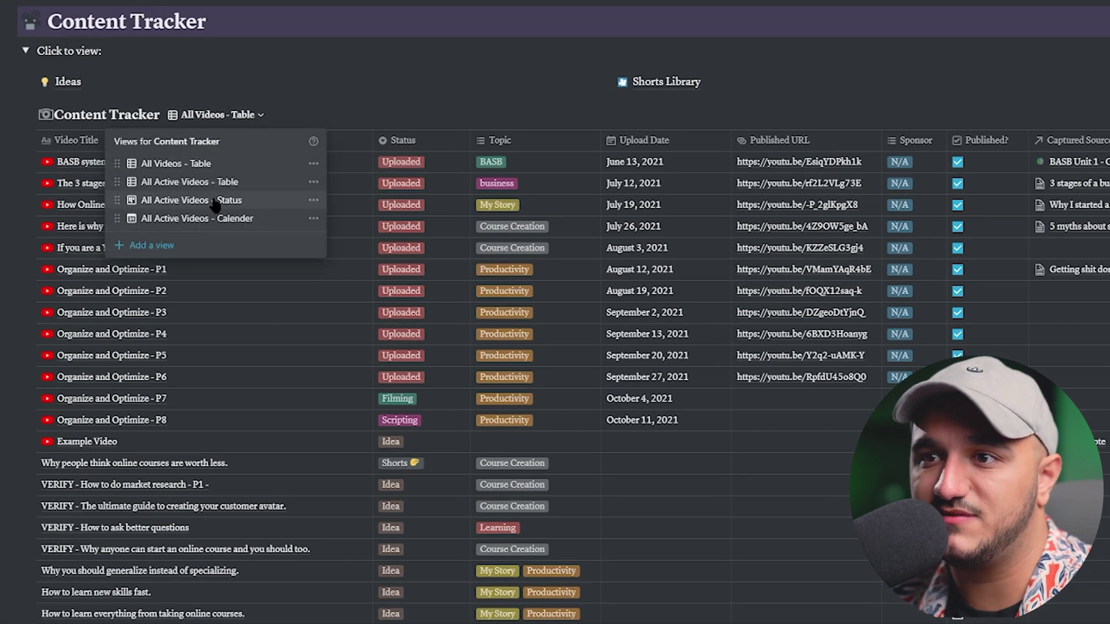
Step: Switch to the All Active Videos - Status board and drag the P7 card from Filming into Editing
left_click(215, 202)
mouse_move(35, 209)
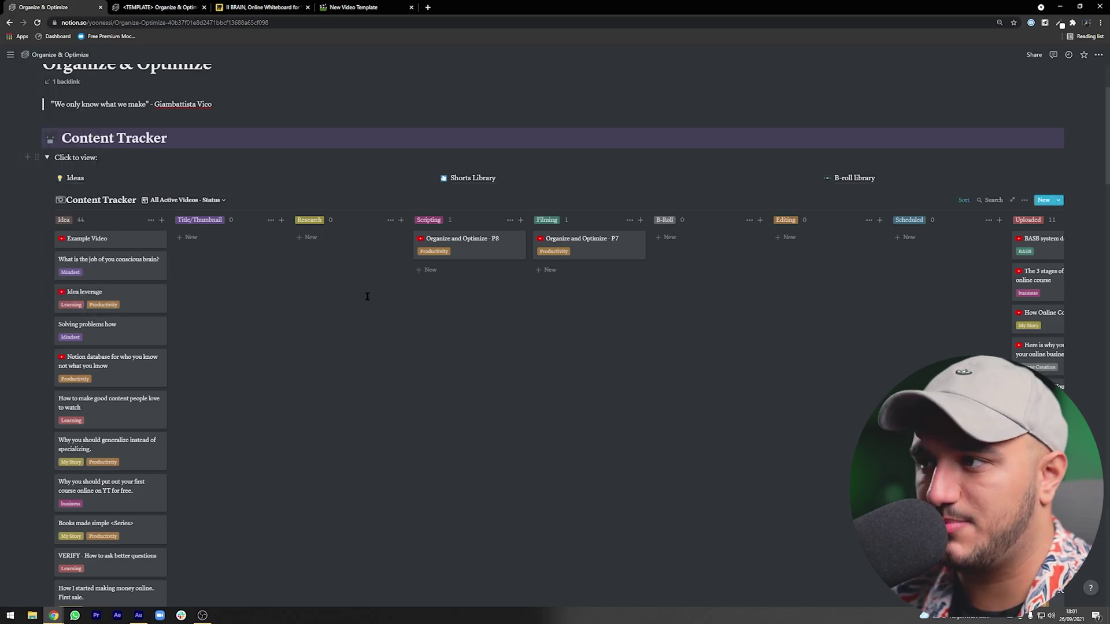
scroll(291, 296, "right", 3)
scroll(292, 298, "left", 3)
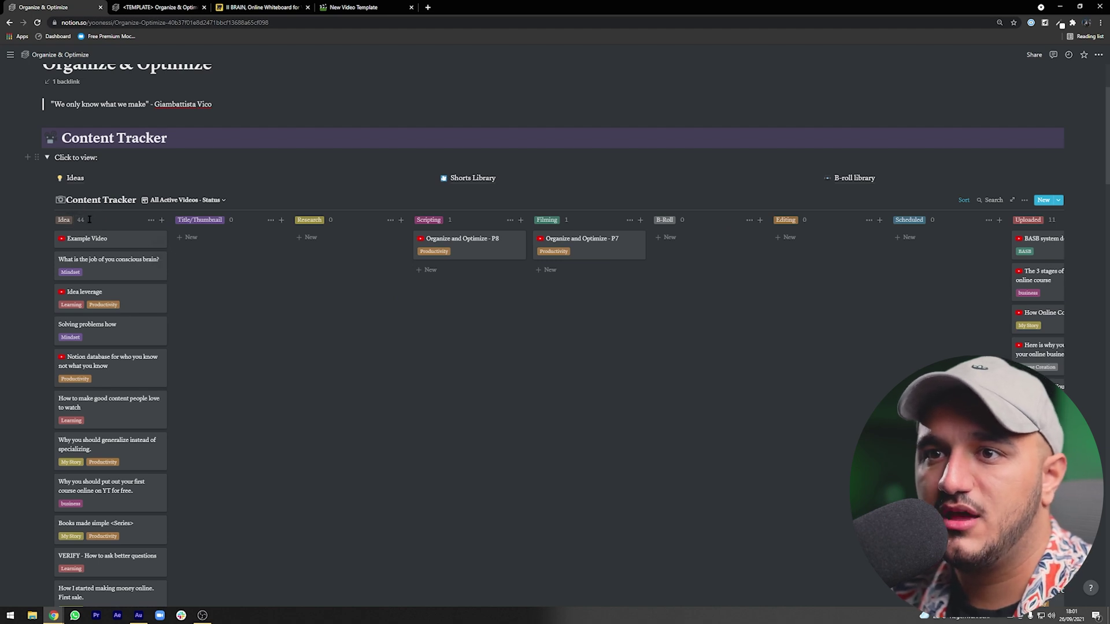
scroll(96, 297, "down", 3)
scroll(218, 315, "up", 4)
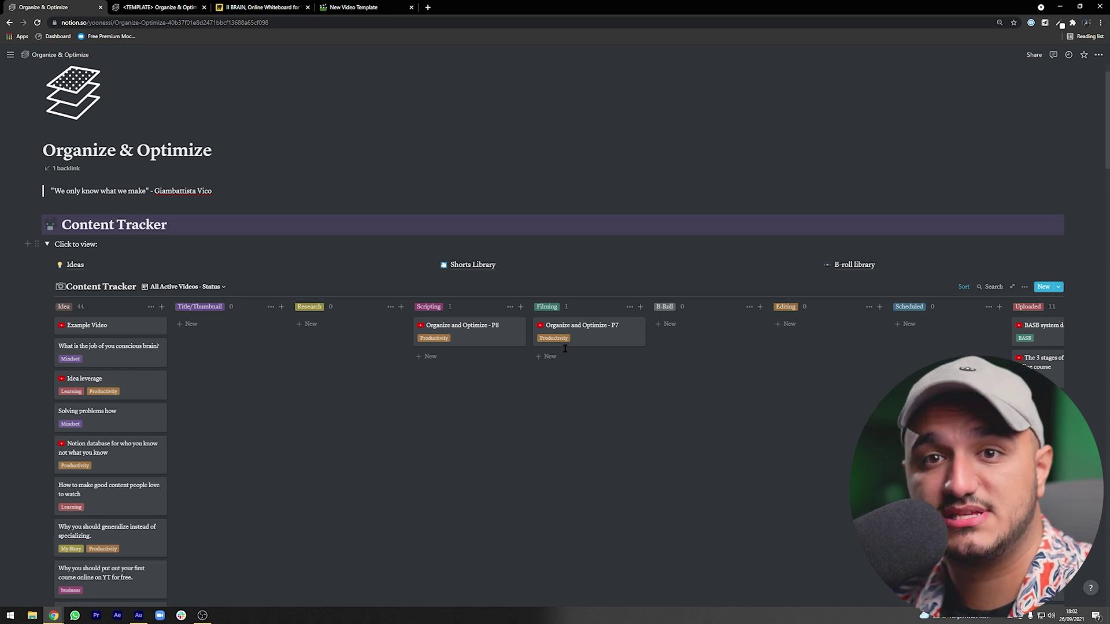
scroll(587, 332, "right", 5)
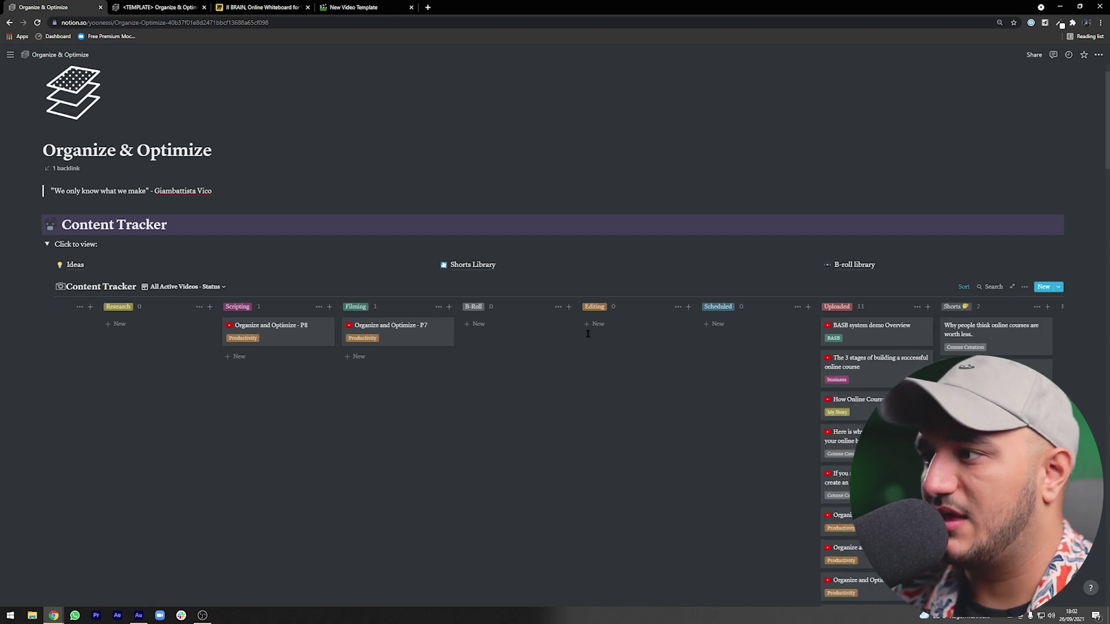
scroll(745, 307, "down", 2)
scroll(745, 302, "down", 2)
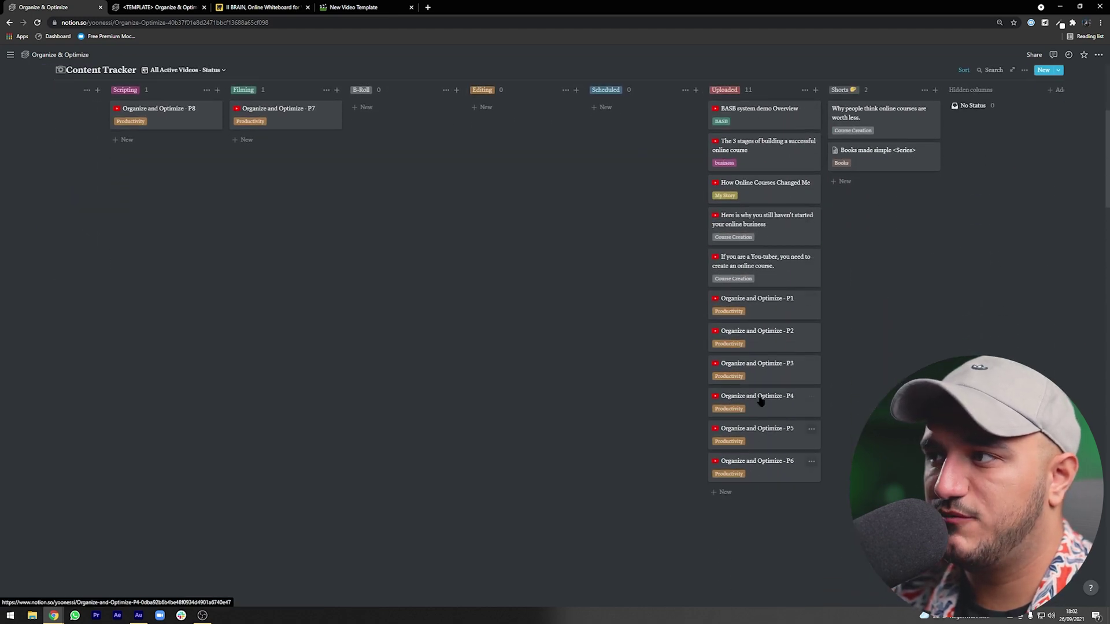
scroll(757, 358, "up", 3)
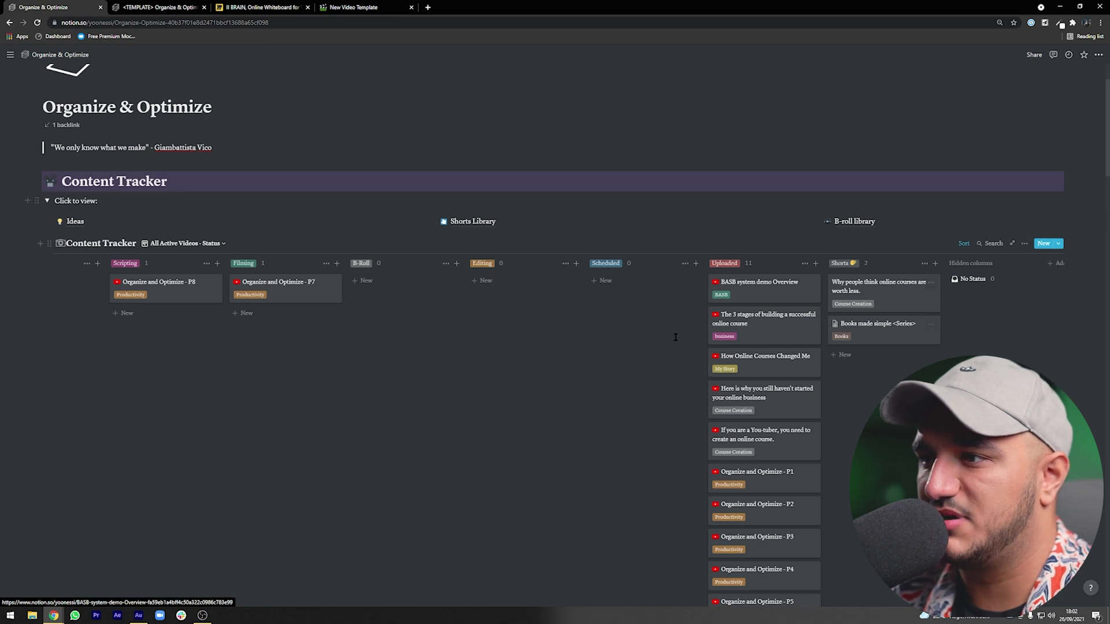
scroll(520, 346, "left", 5)
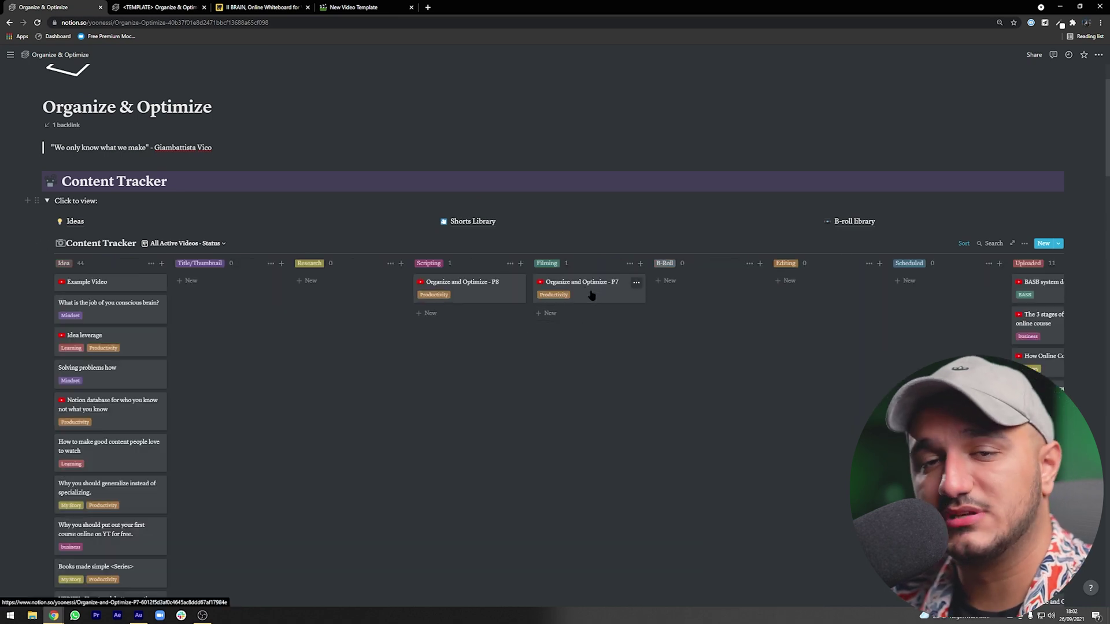
left_click_drag(592, 296, 809, 292)
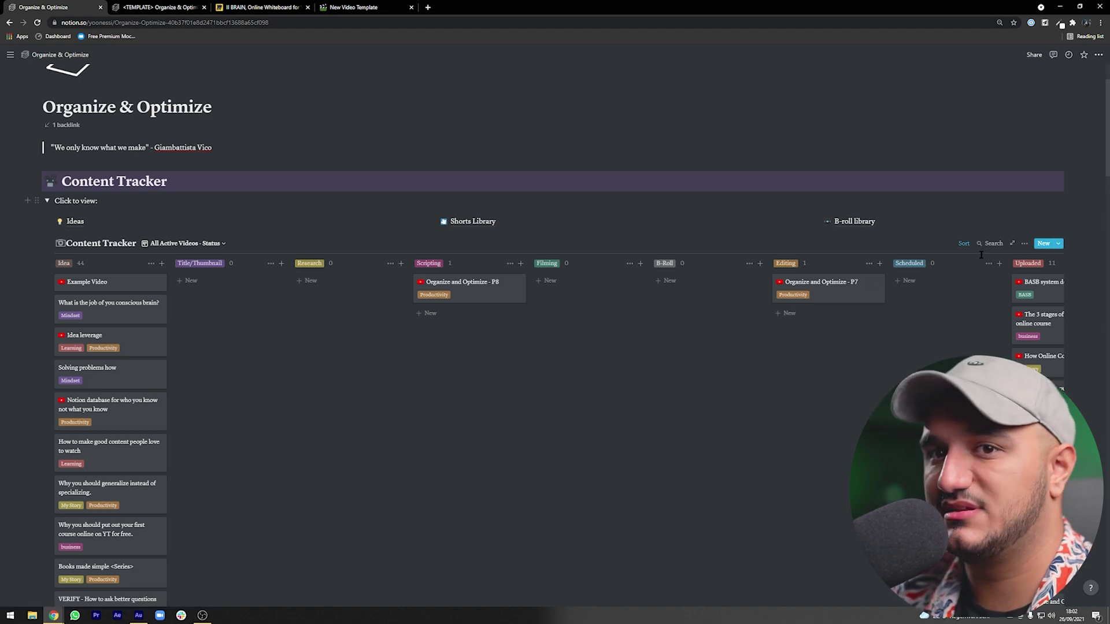
Step: Open the Content Tracker as its own page, turn on Share to web, and drag the P7 card again
left_click(1012, 244)
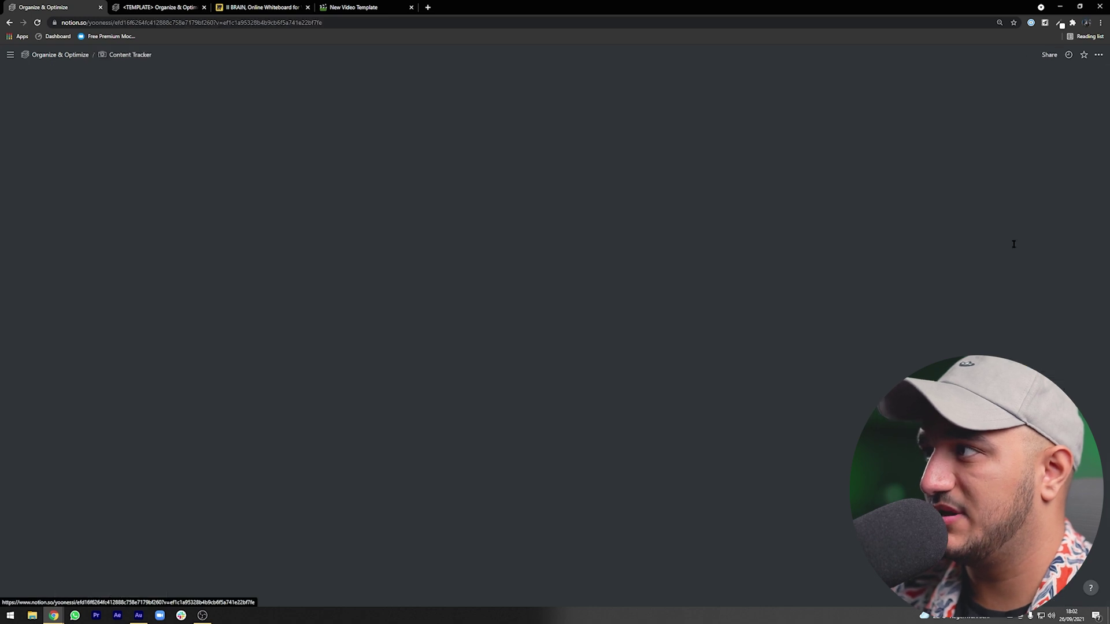
left_click(1052, 57)
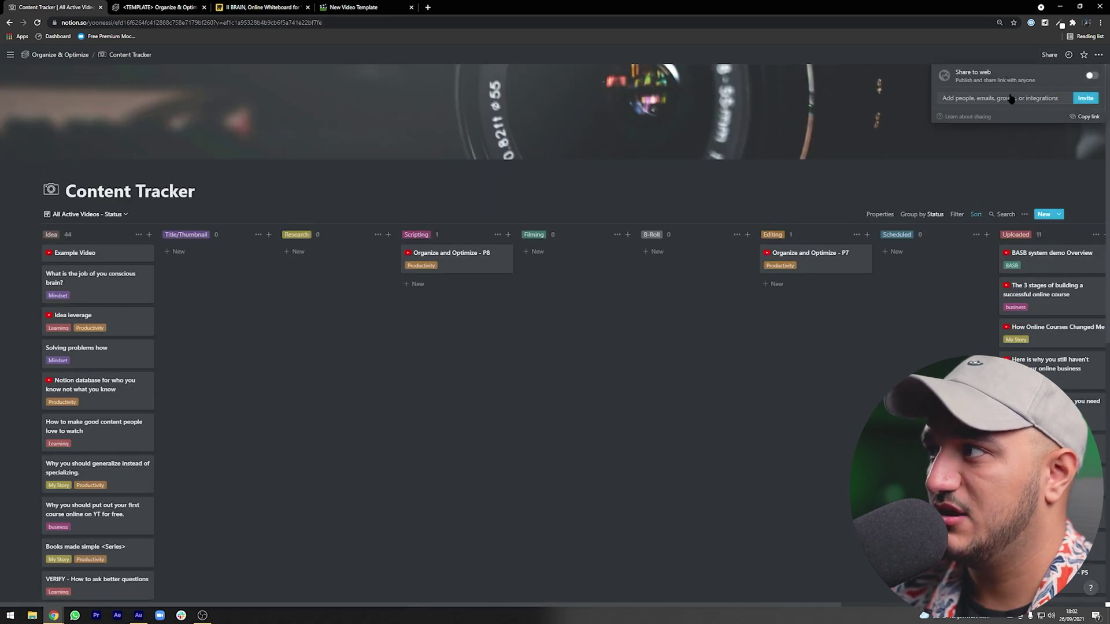
left_click(1091, 75)
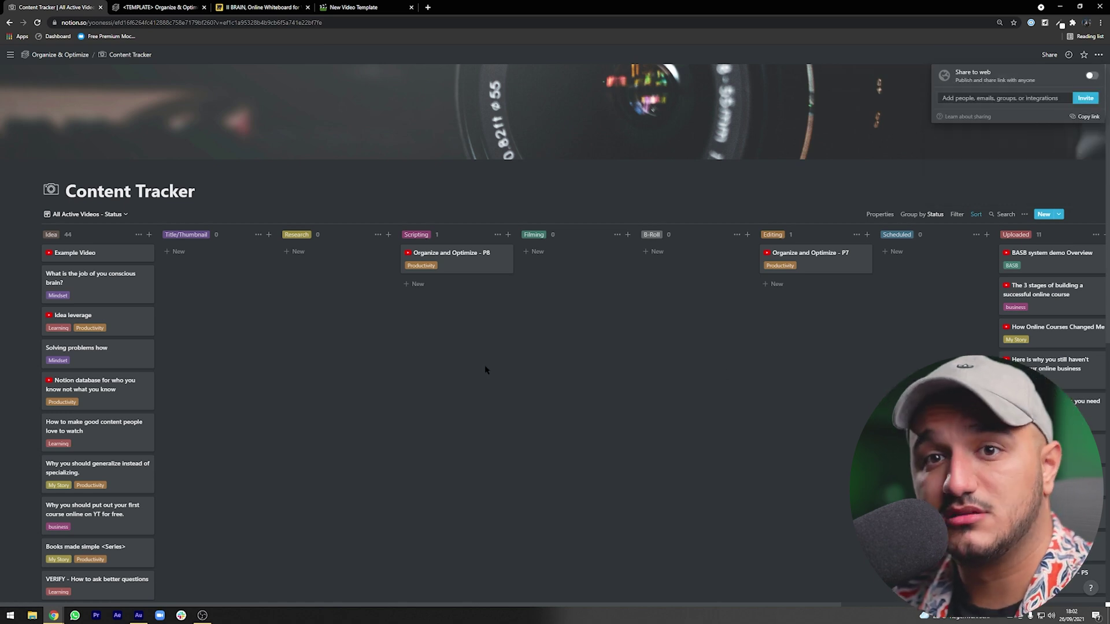
left_click(795, 336)
left_click_drag(849, 257, 786, 263)
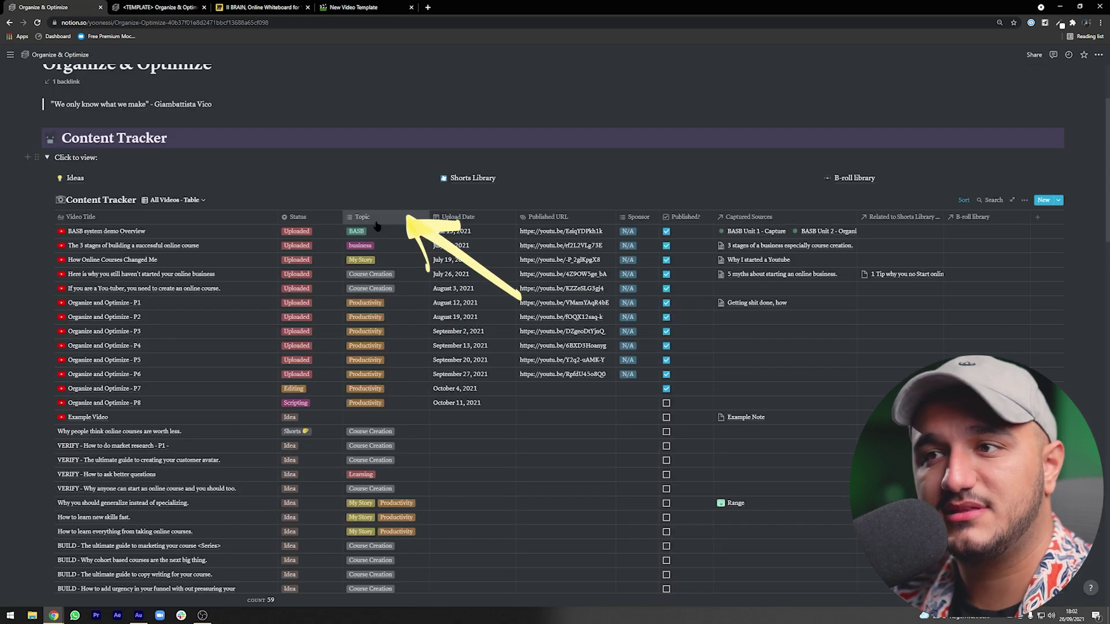
Step: Check the first video's Topic options, keeping BASB
left_click(378, 230)
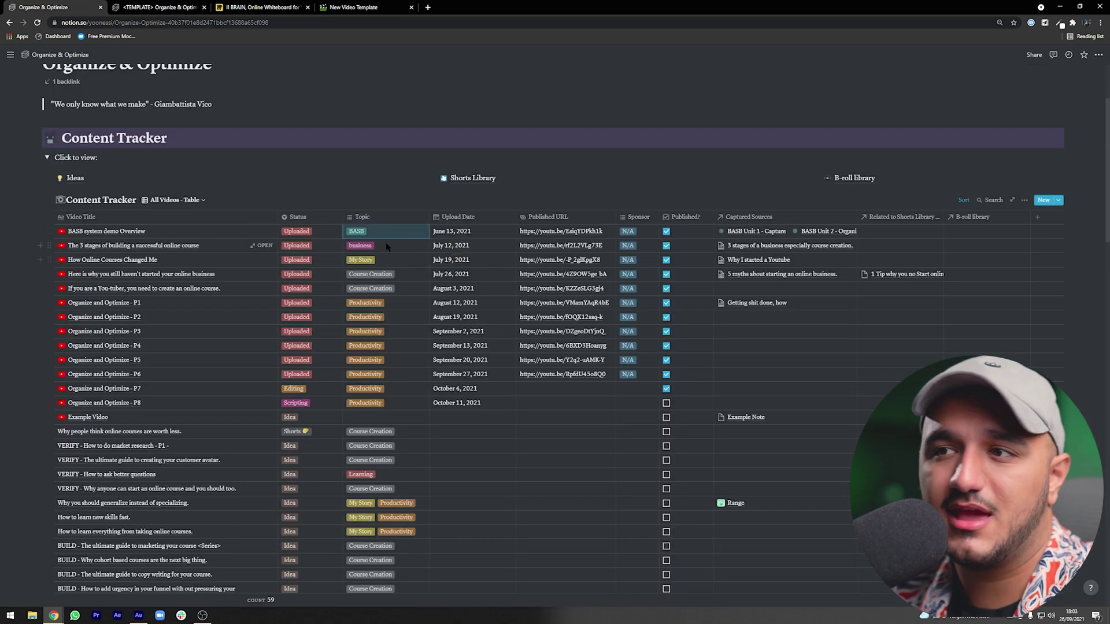
left_click(382, 232)
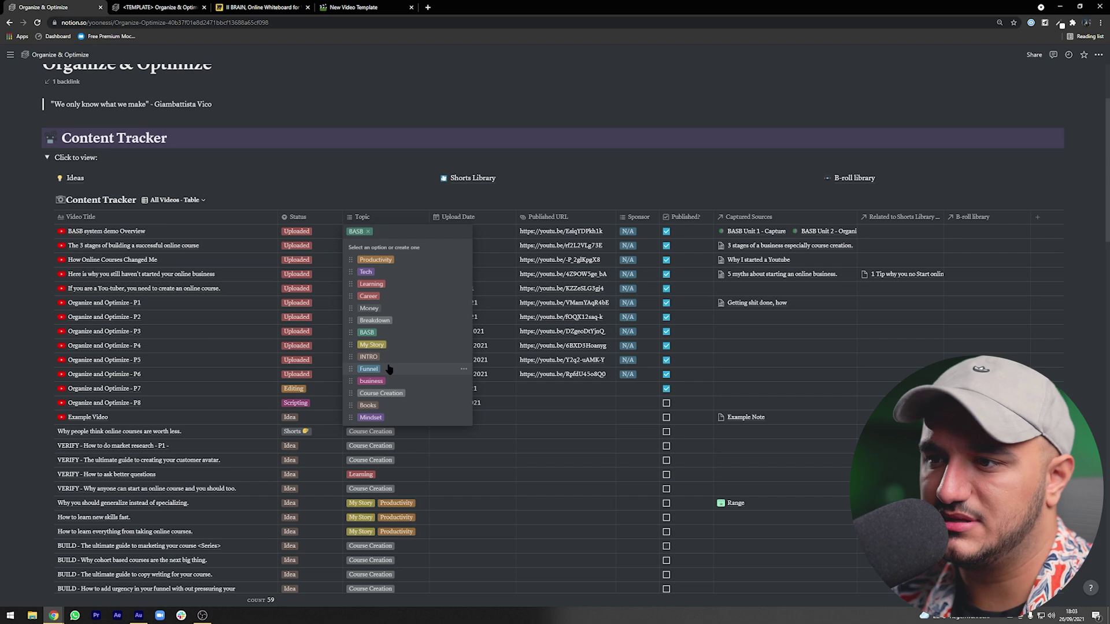
key("Escape")
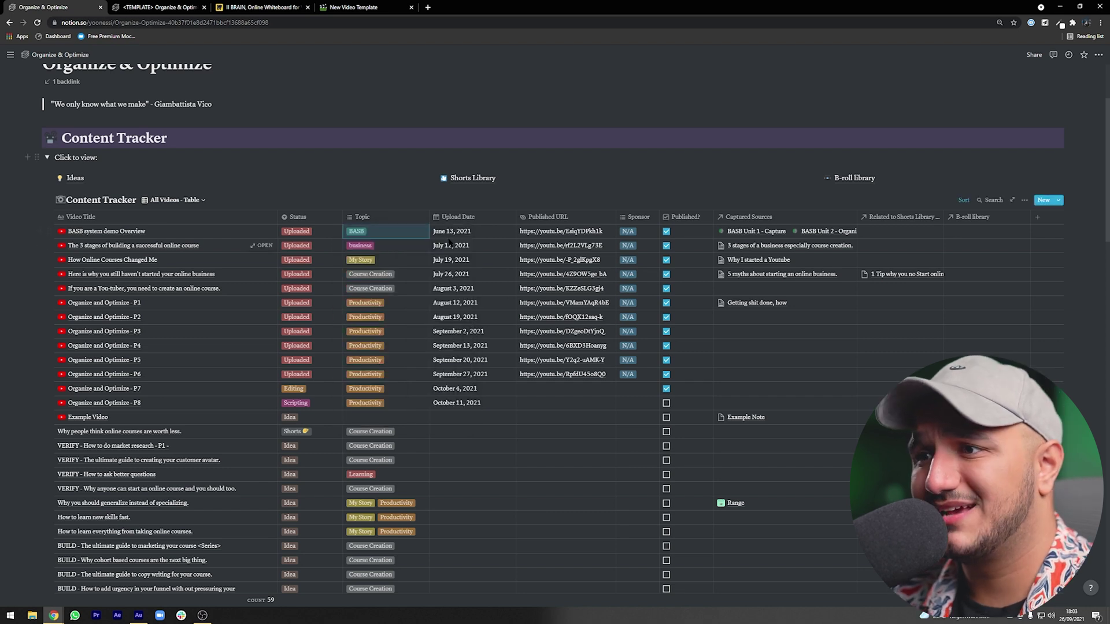
Step: Check the August 19, 2021 upload date, then switch to the All Active Videos - Calender view
left_click(471, 317)
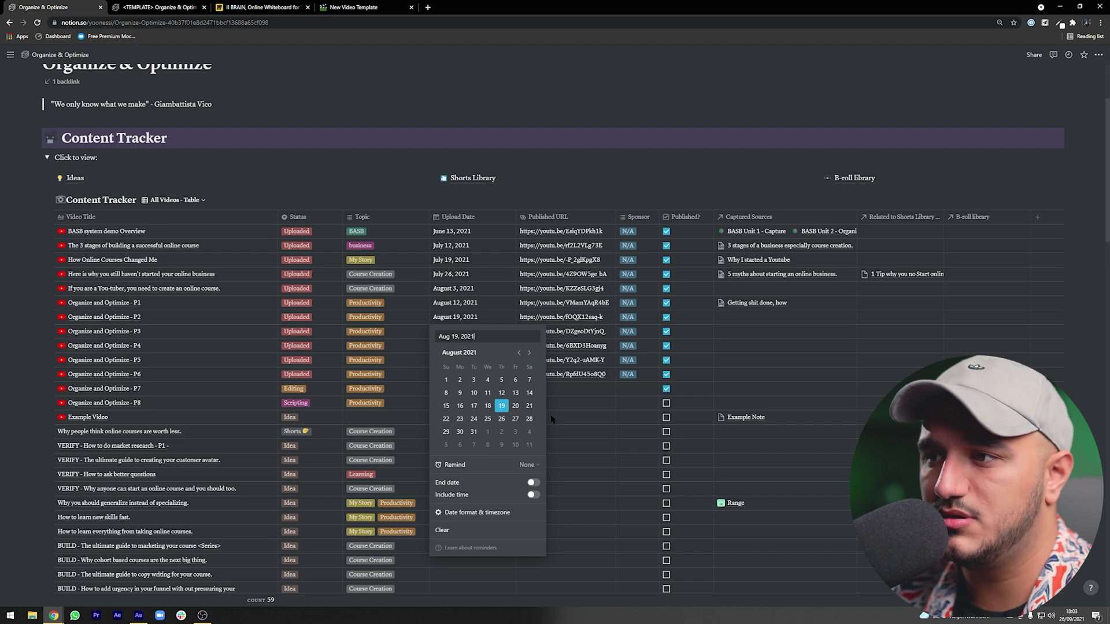
key("Escape")
left_click(275, 136)
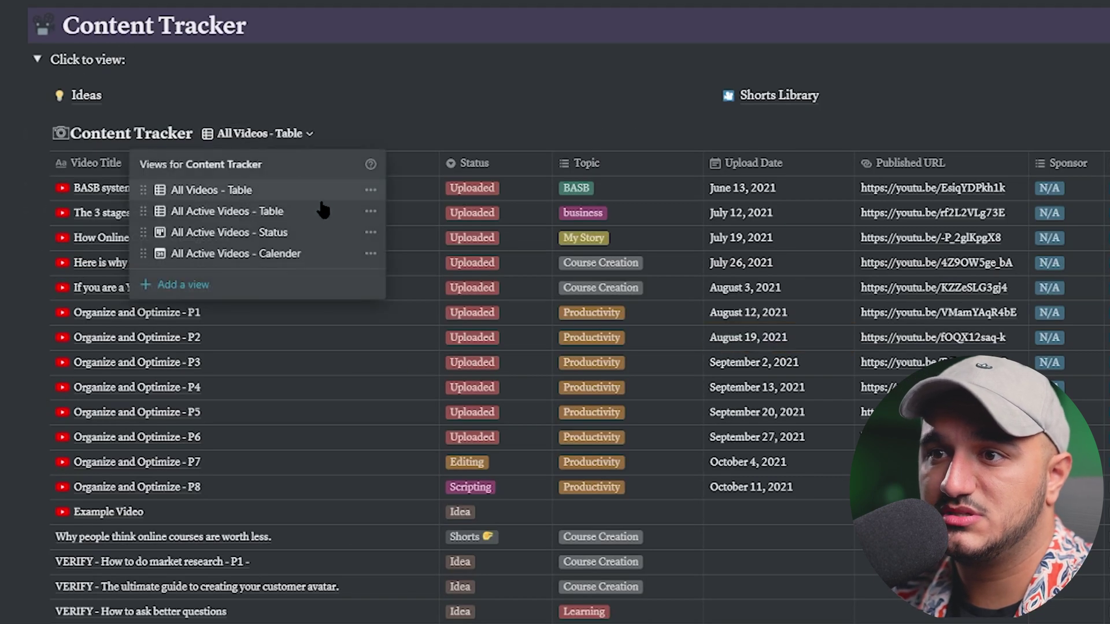
left_click(285, 254)
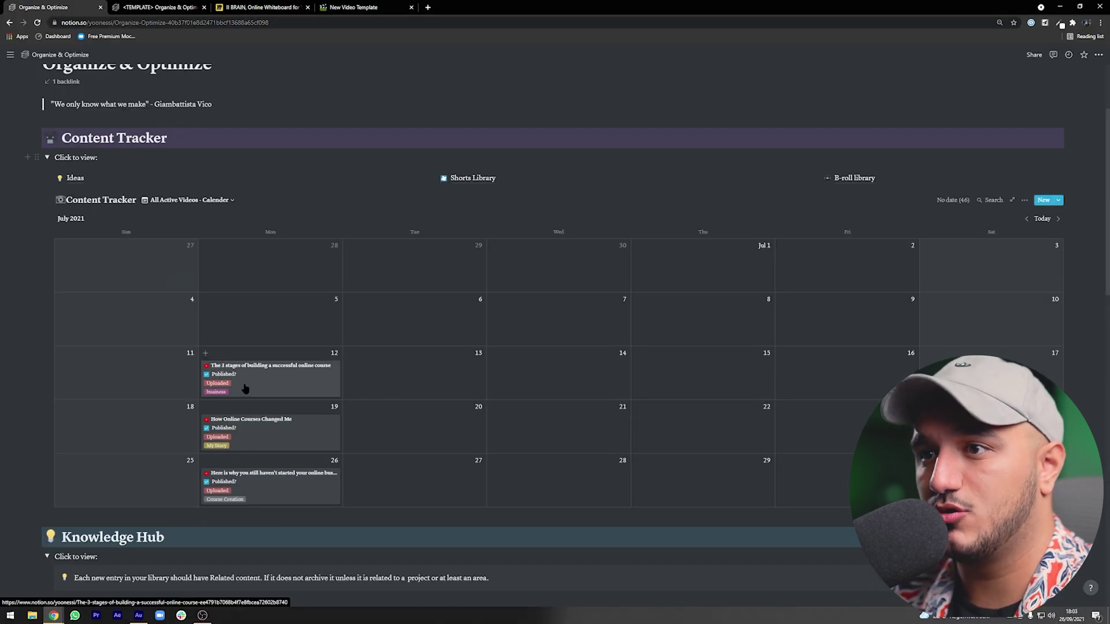
scroll(271, 382, "down", 1)
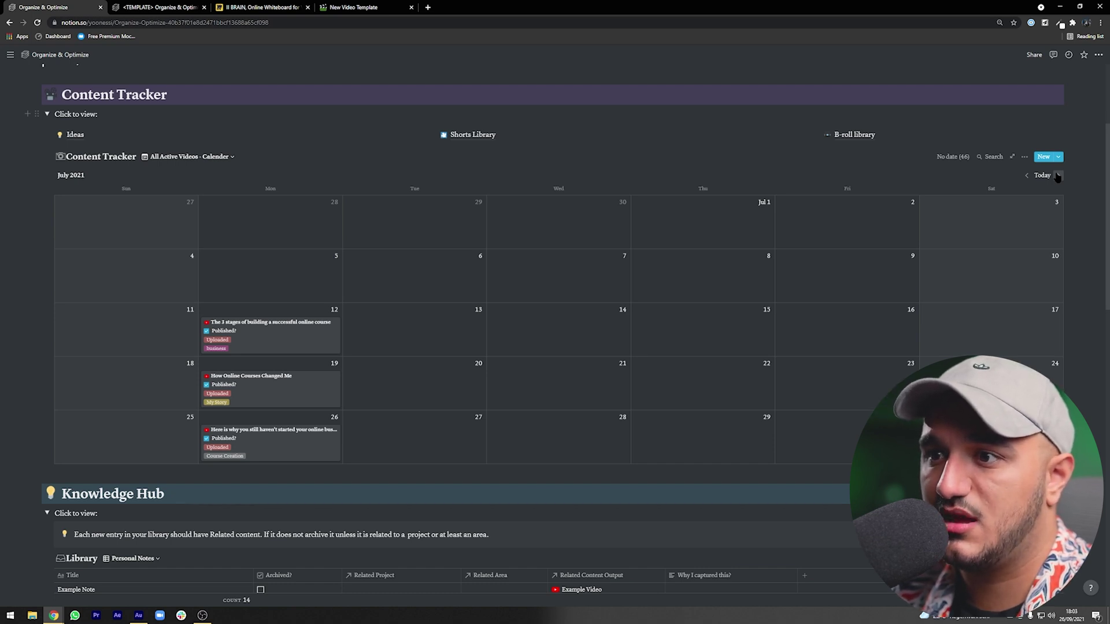
left_click(1057, 176)
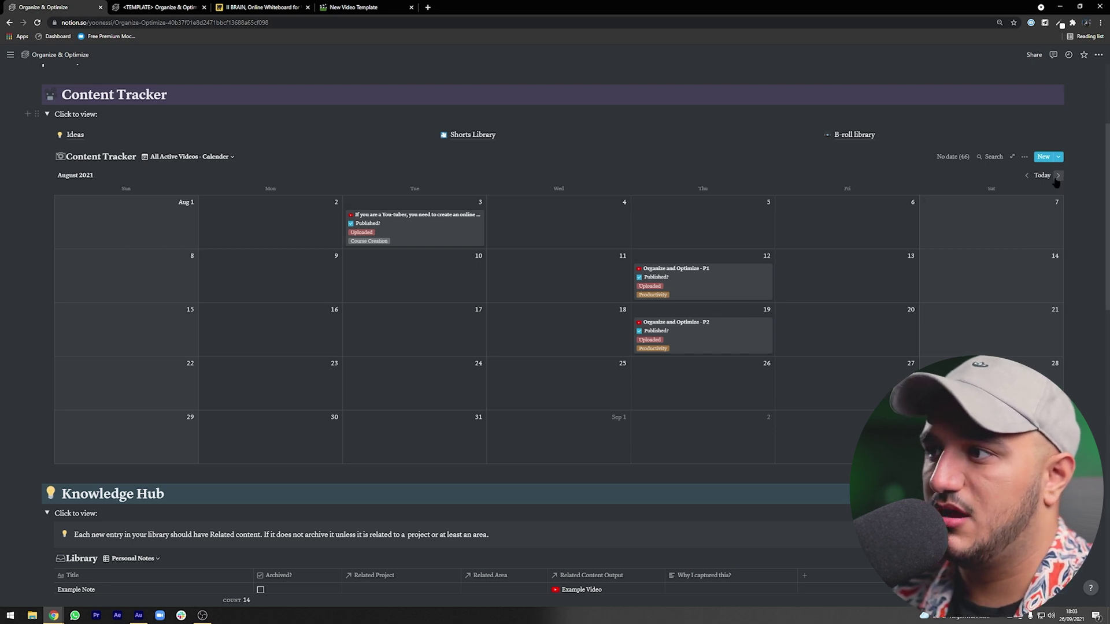
left_click(1057, 176)
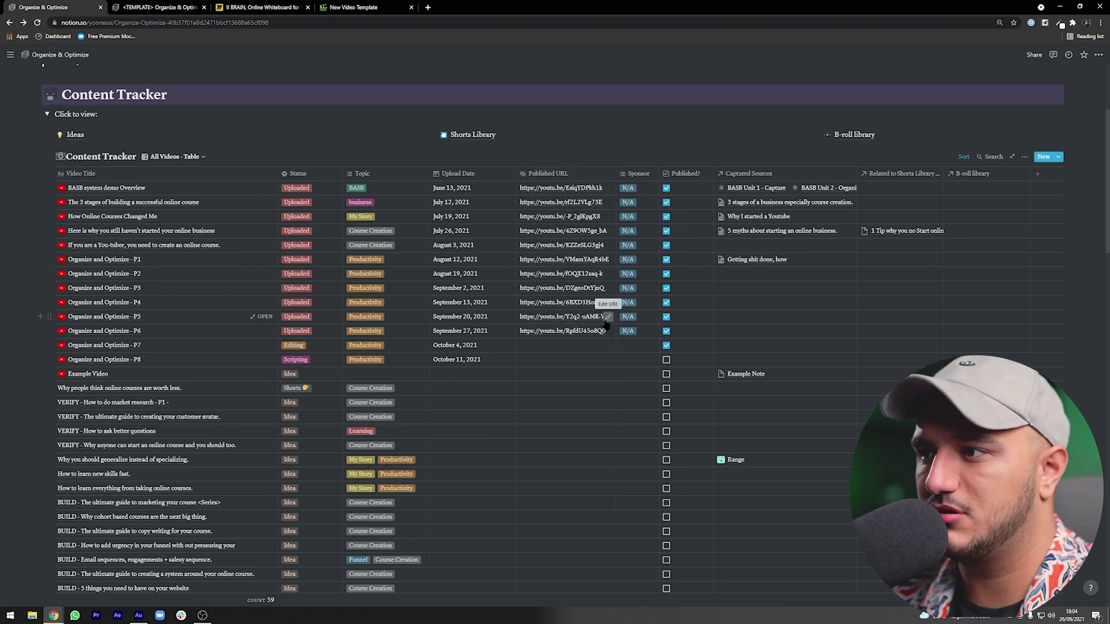
Step: Open P5's published YouTube link in a new tab, return to Notion, and inspect P5's Sponsor options unchanged
left_click(580, 317)
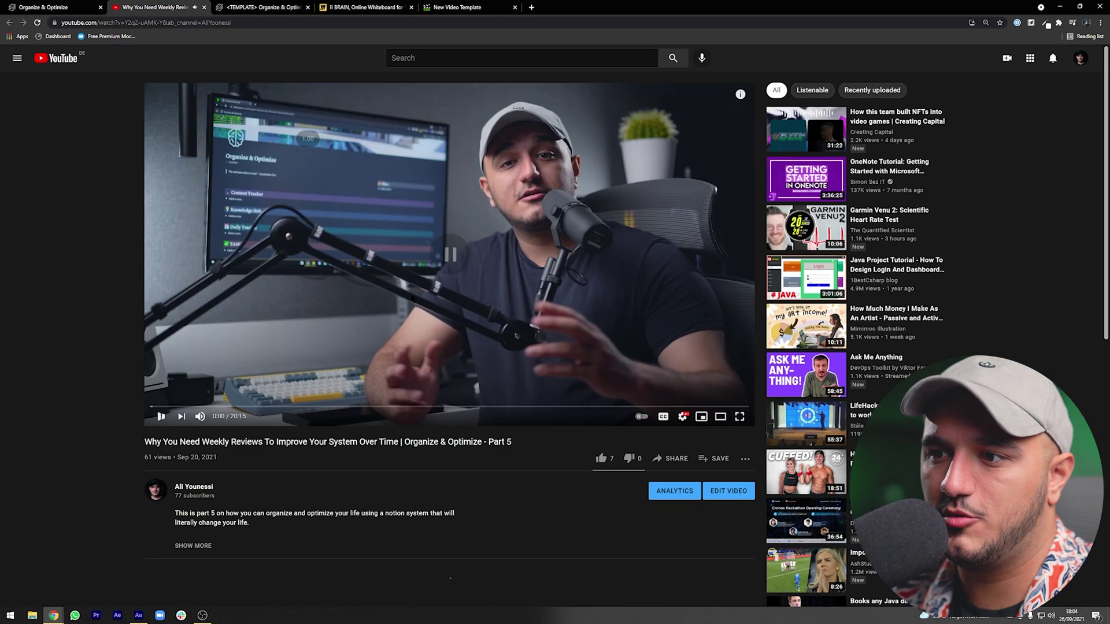
key("ctrl+shift+Tab")
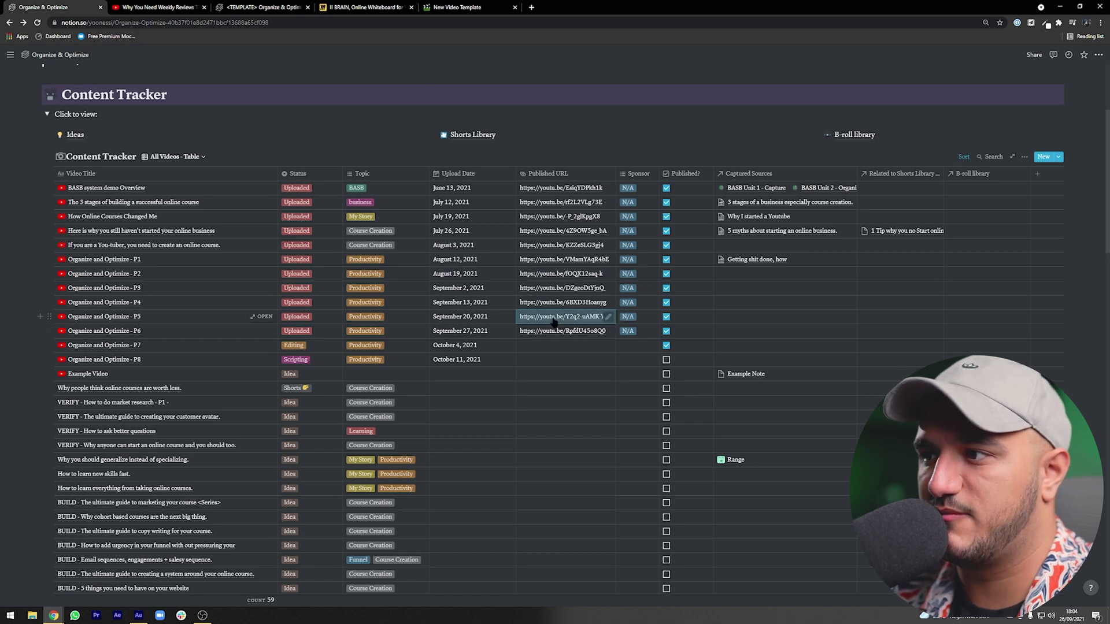
left_click(642, 322)
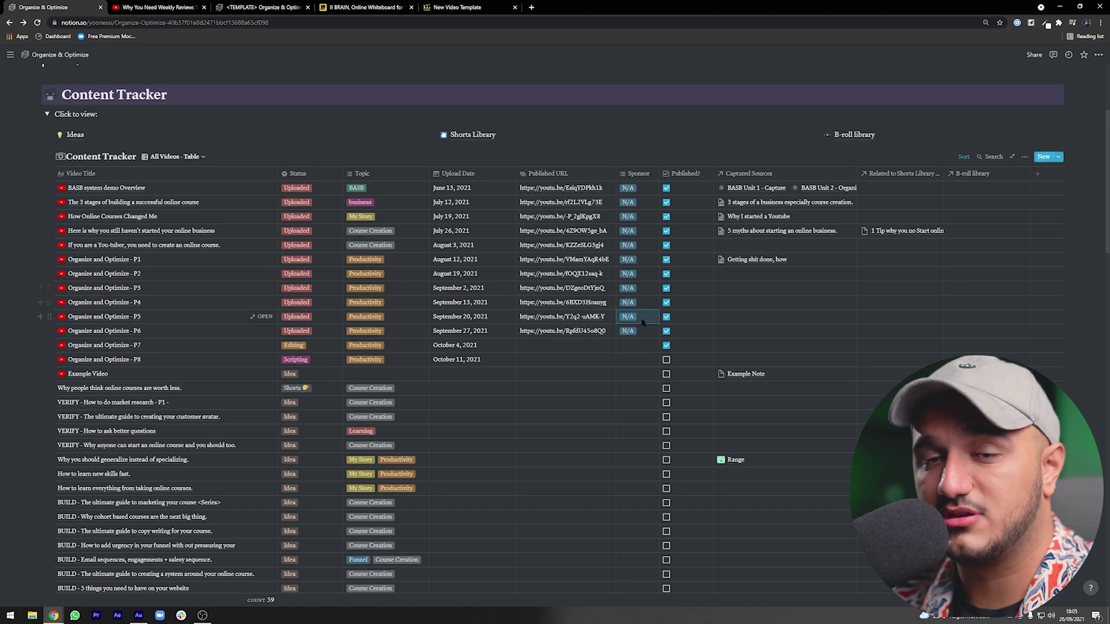
left_click(629, 322)
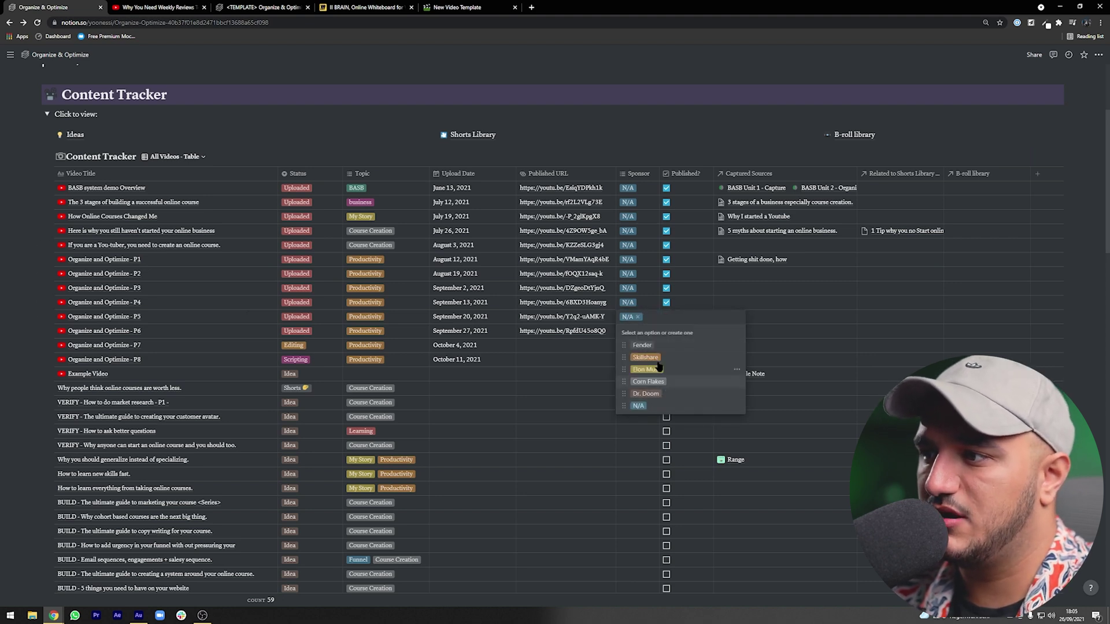
key("Escape")
Step: Scroll the Content Tracker and open its list of saved views
scroll(673, 169, "down", 1)
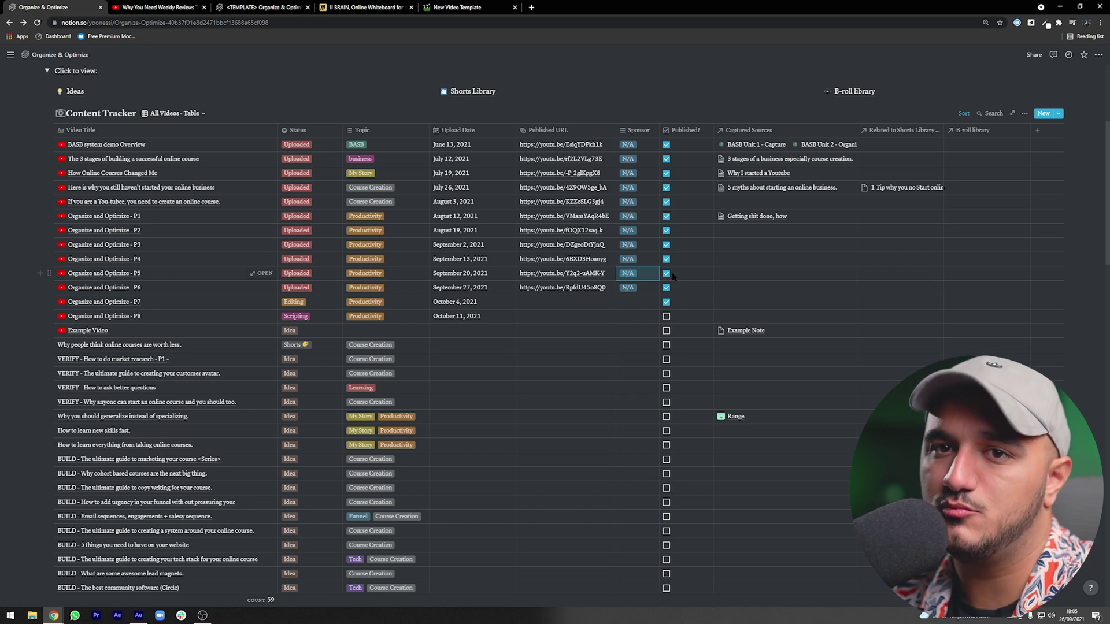
scroll(622, 325, "up", 1)
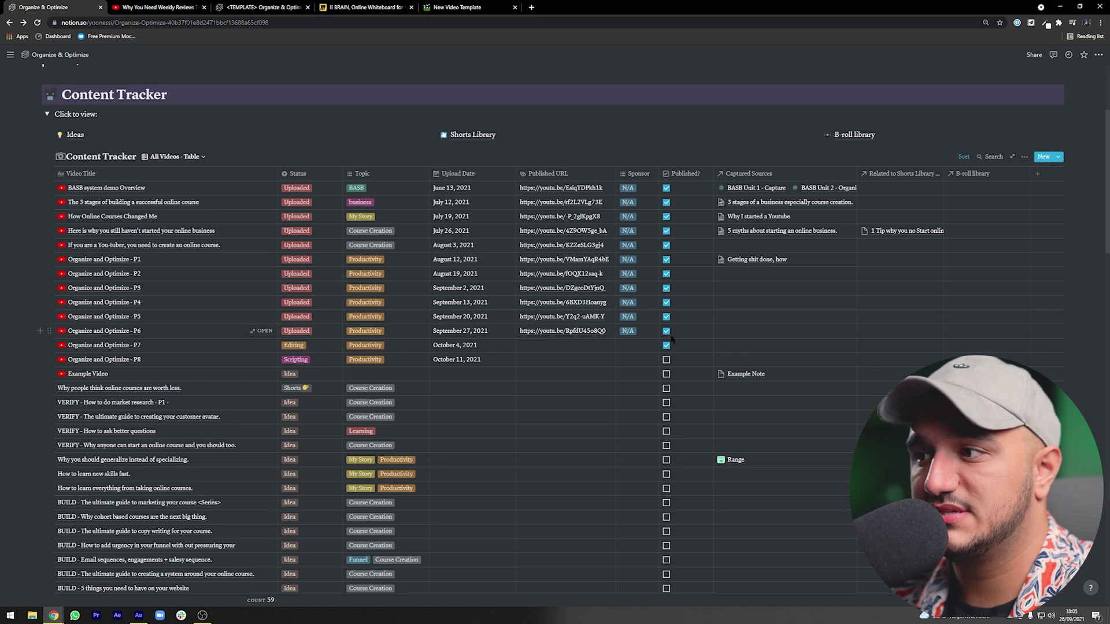
left_click(183, 156)
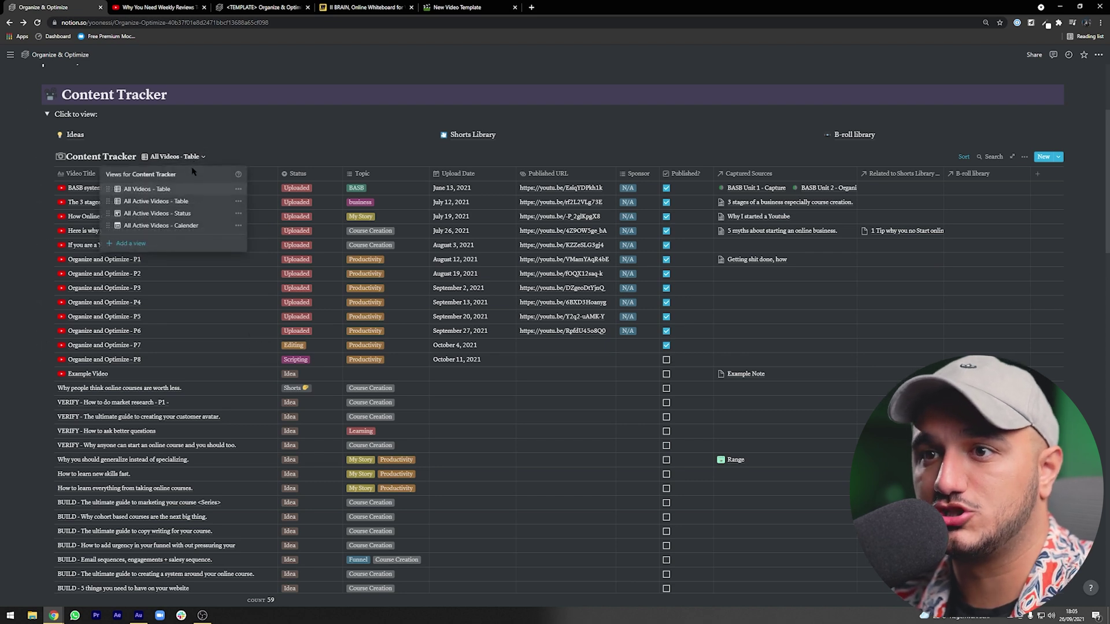
Step: Return to the All Videos table view and briefly open, then dismiss, P6's Captured Sources picker
left_click(184, 202)
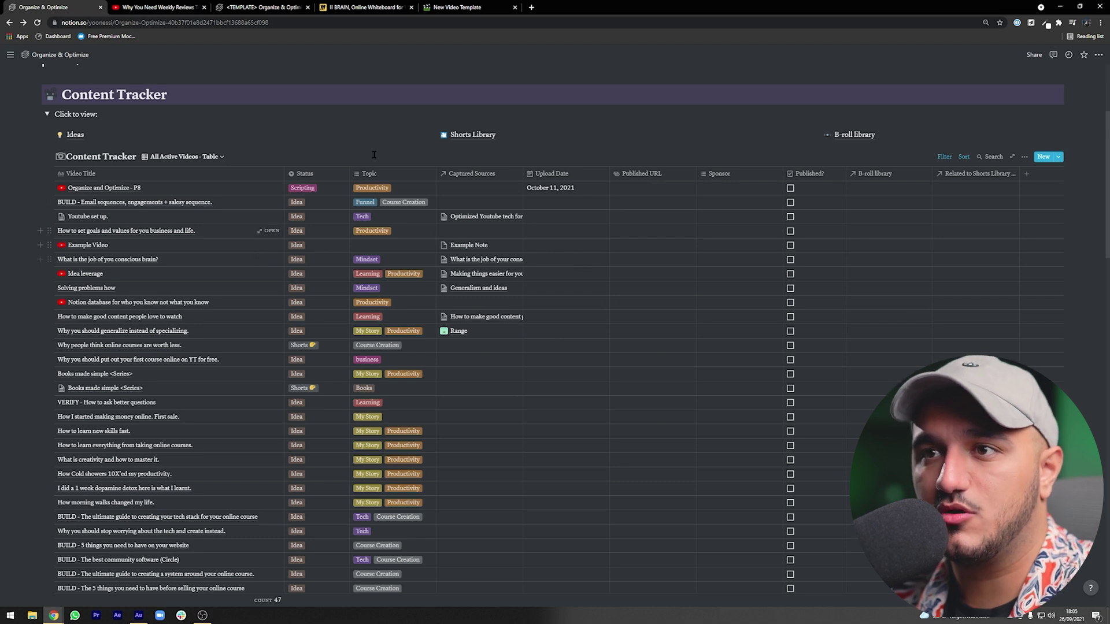
left_click(207, 161)
left_click(167, 190)
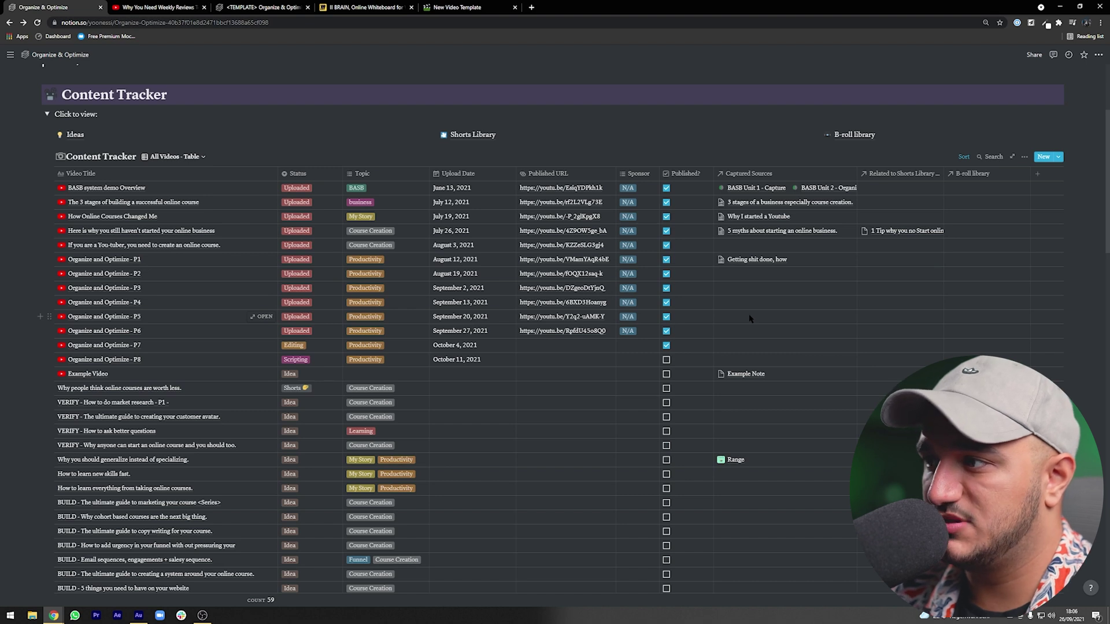
left_click(742, 330)
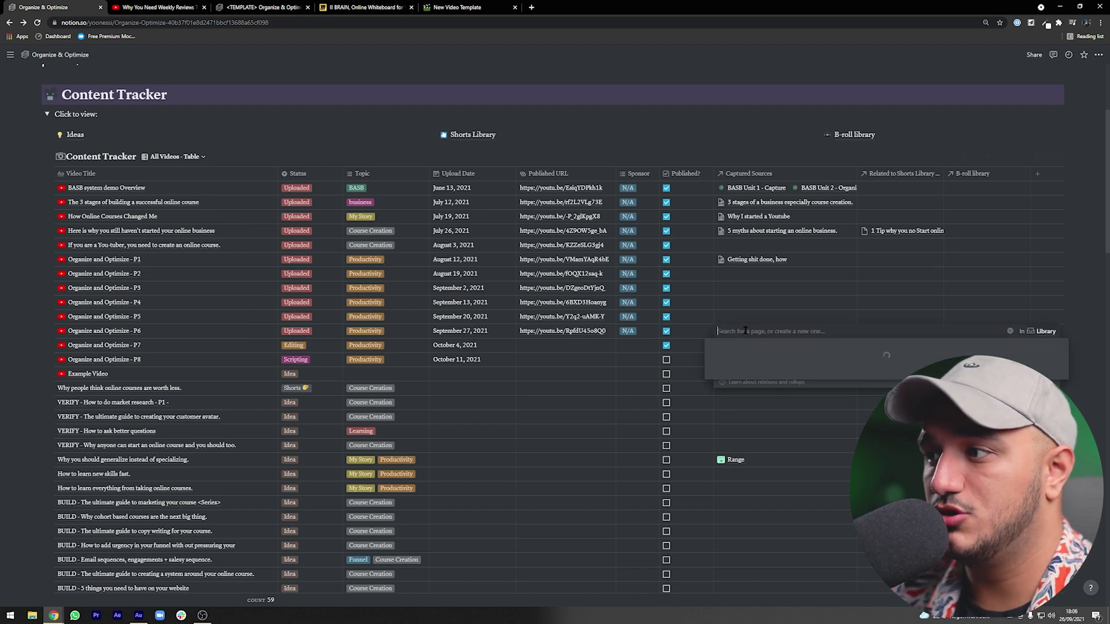
scroll(749, 403, "down", 3)
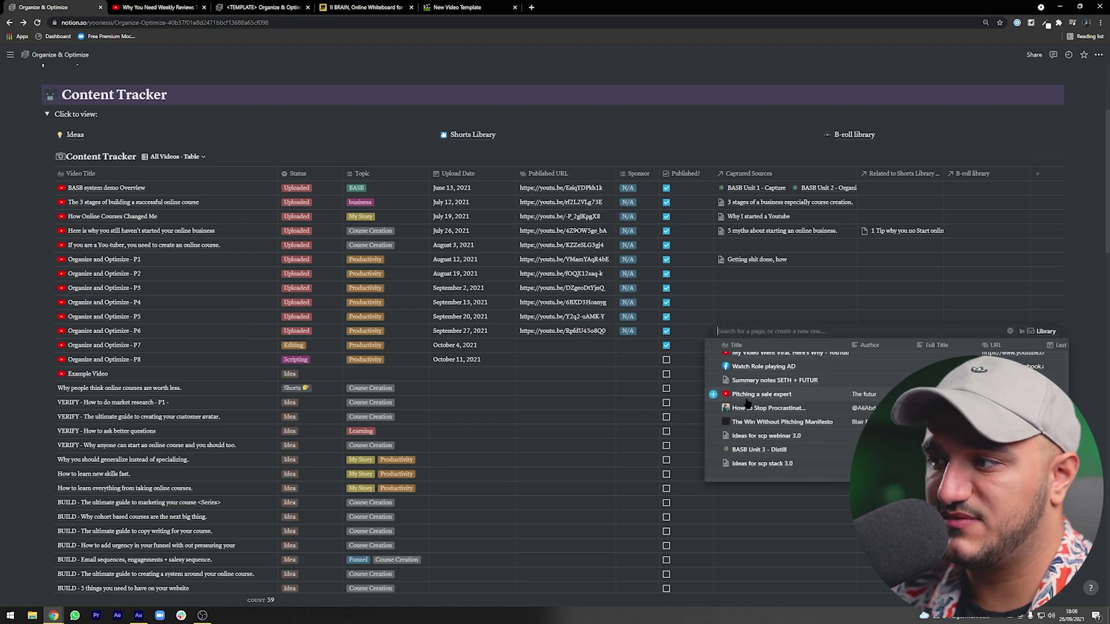
key("Escape")
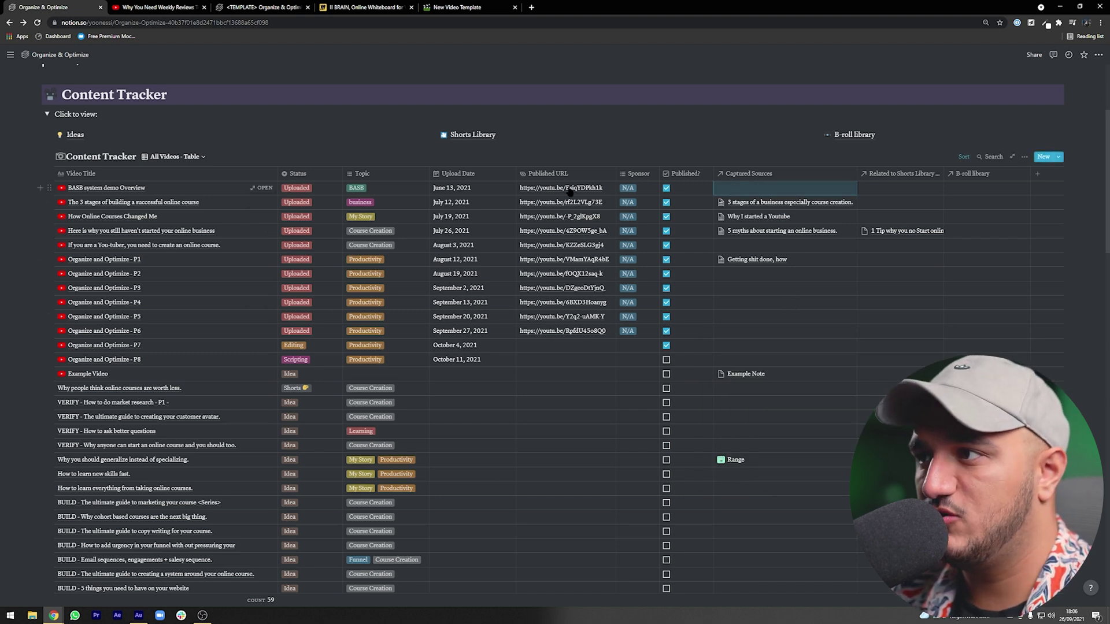
Step: Search 'basb' and link the remaining BASB unit and BASB Curriculum + General Notes to BASB system demo Overview
left_click(778, 190)
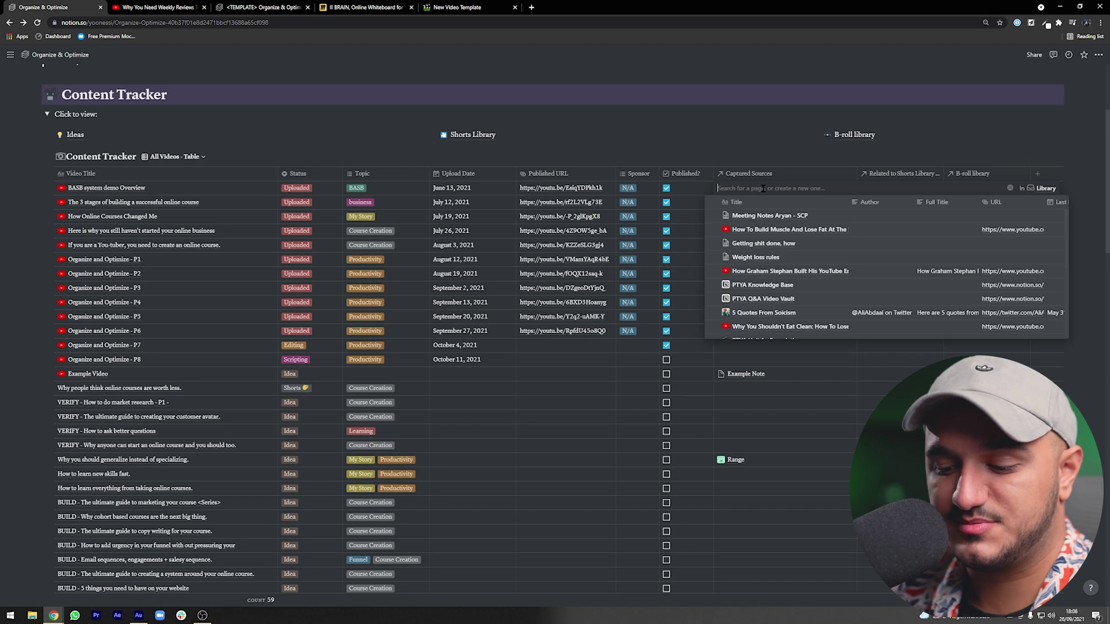
type("basb")
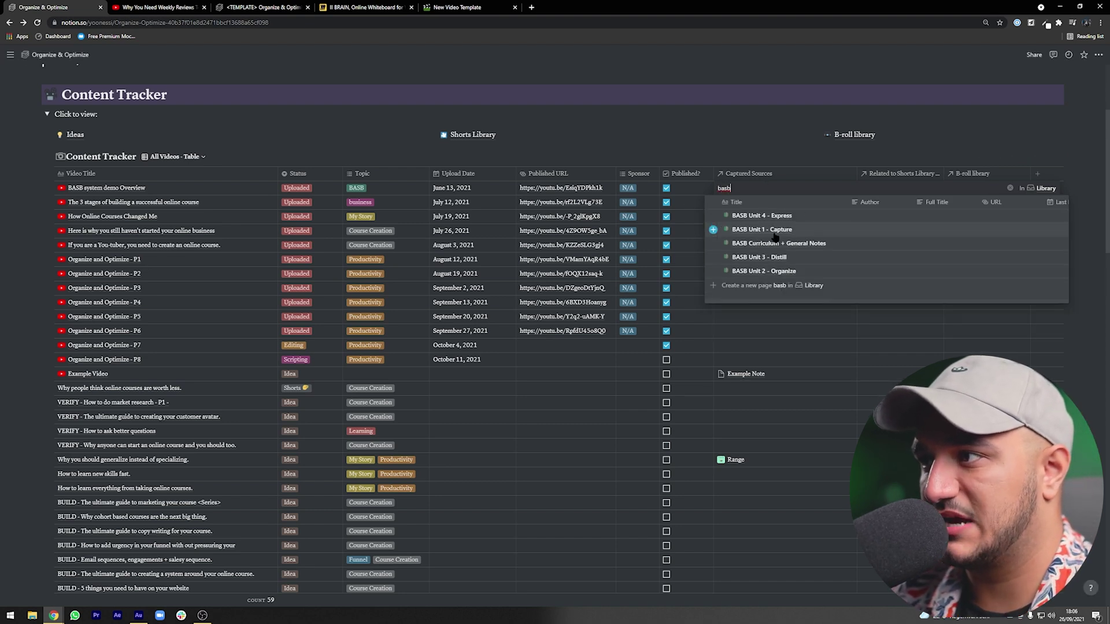
left_click(713, 231)
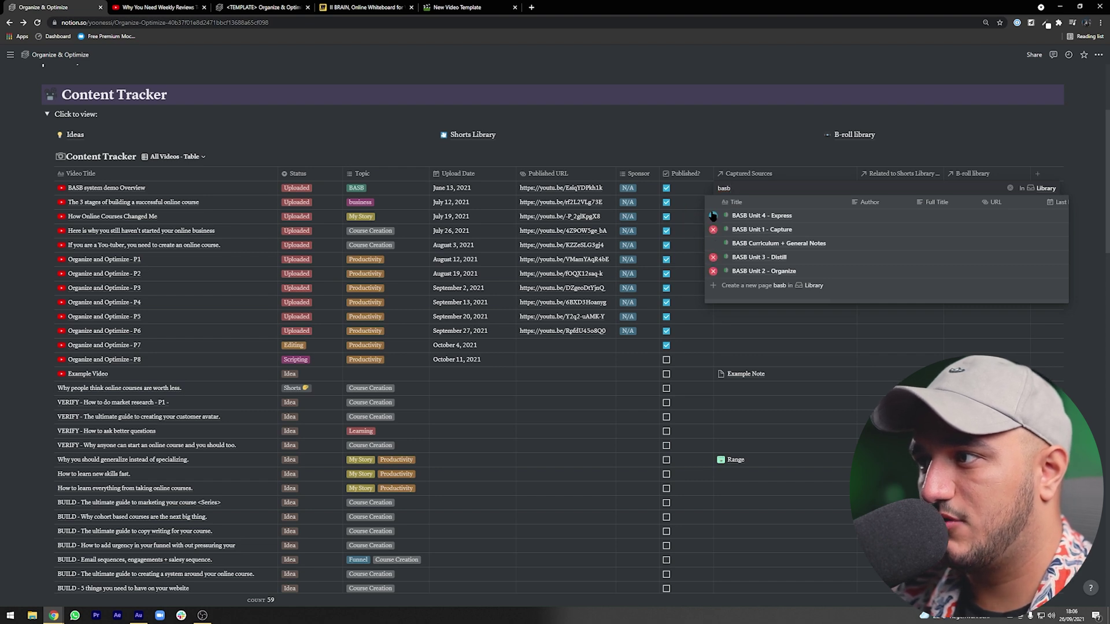
left_click(713, 243)
key("Escape")
left_click(812, 198)
key("Escape")
Step: Open the BASB system demo Overview page, expand its Captured Sources toggle, then close the preview
left_click(260, 188)
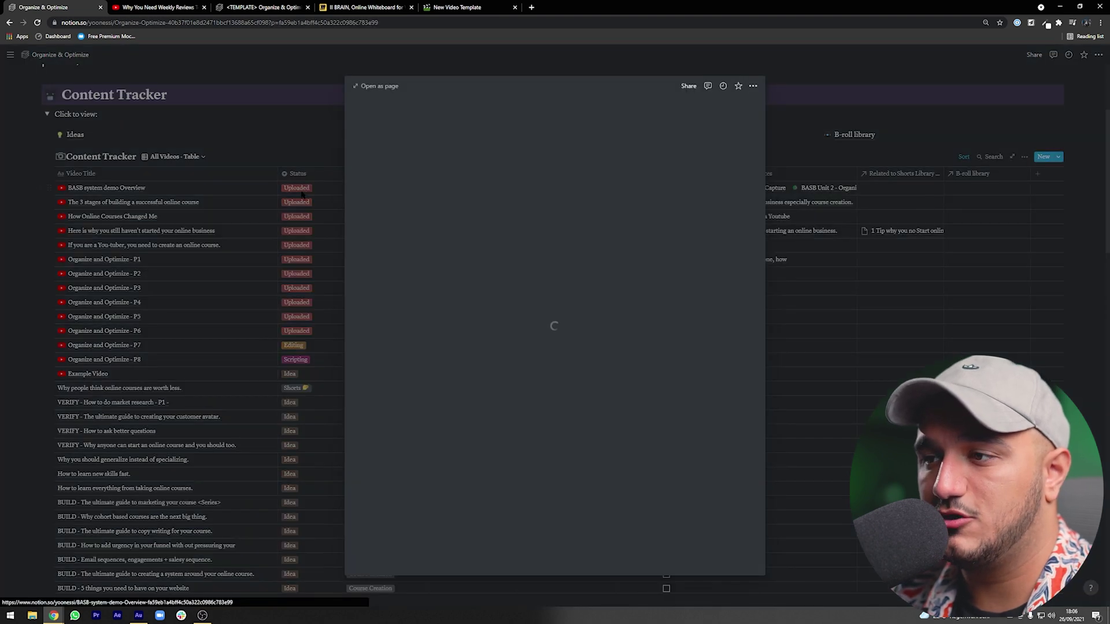
scroll(456, 260, "down", 5)
left_click(404, 326)
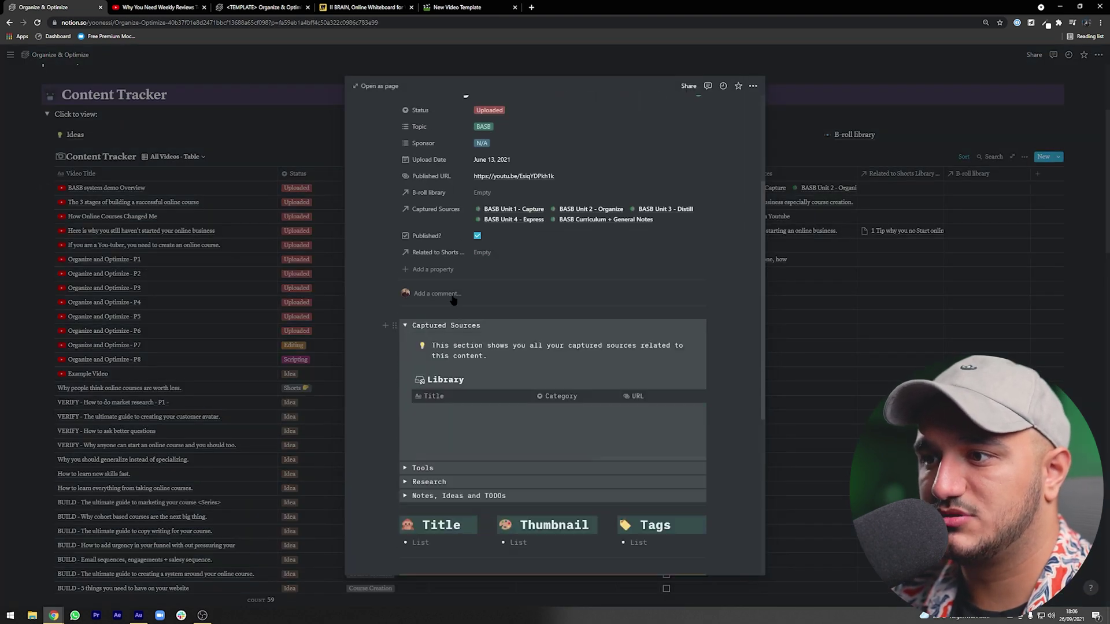
scroll(485, 346, "down", 2)
left_click(831, 227)
scroll(830, 227, "right", 2)
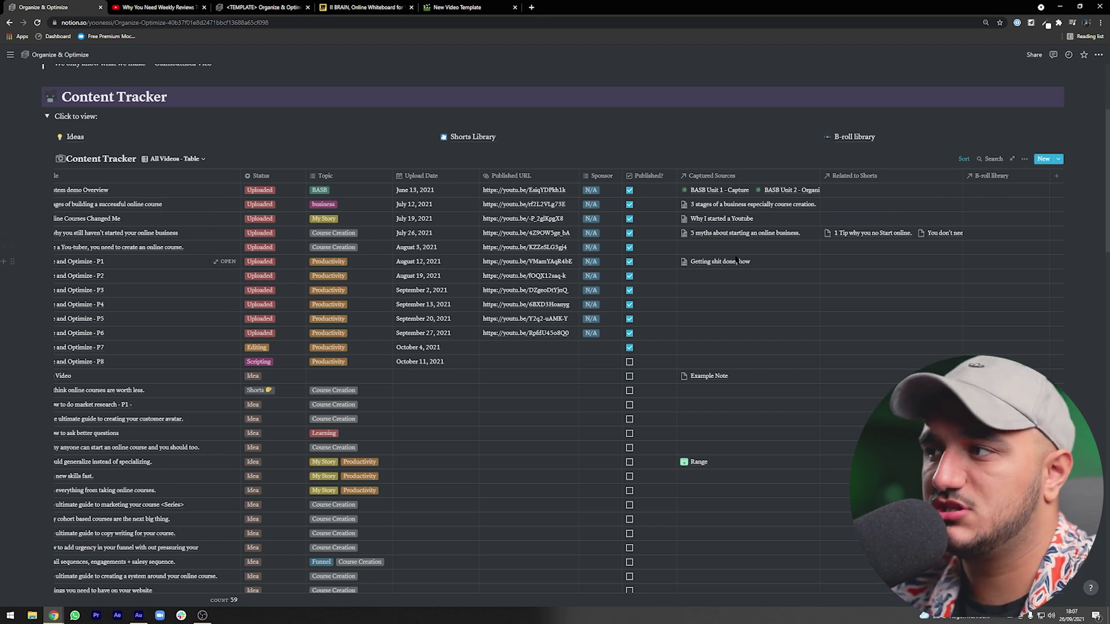
Step: Check the online-business video's Related to Shorts clips, then open the Shorts Library database
left_click(871, 175)
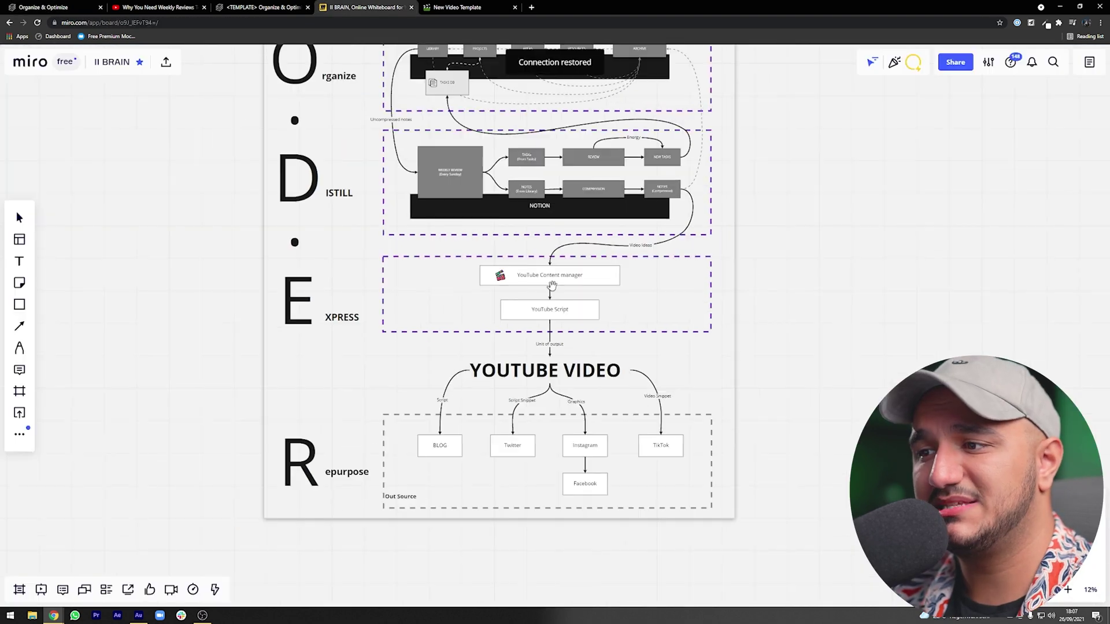
scroll(679, 312, "up", 5)
left_click_drag(773, 321, 791, 269)
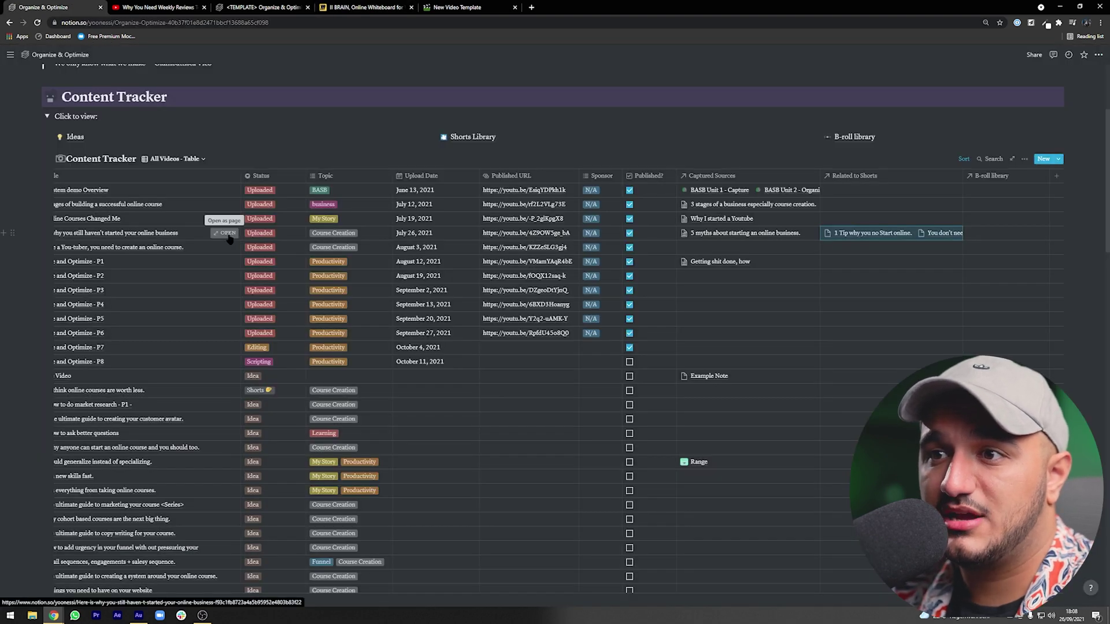
scroll(220, 231, "left", 2)
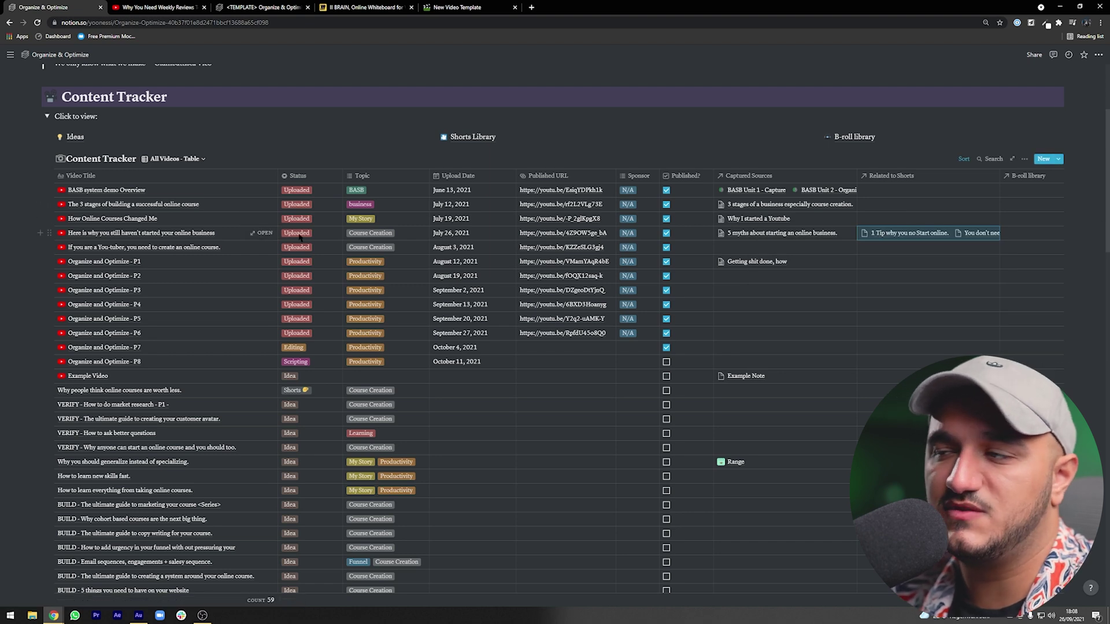
left_click(918, 239)
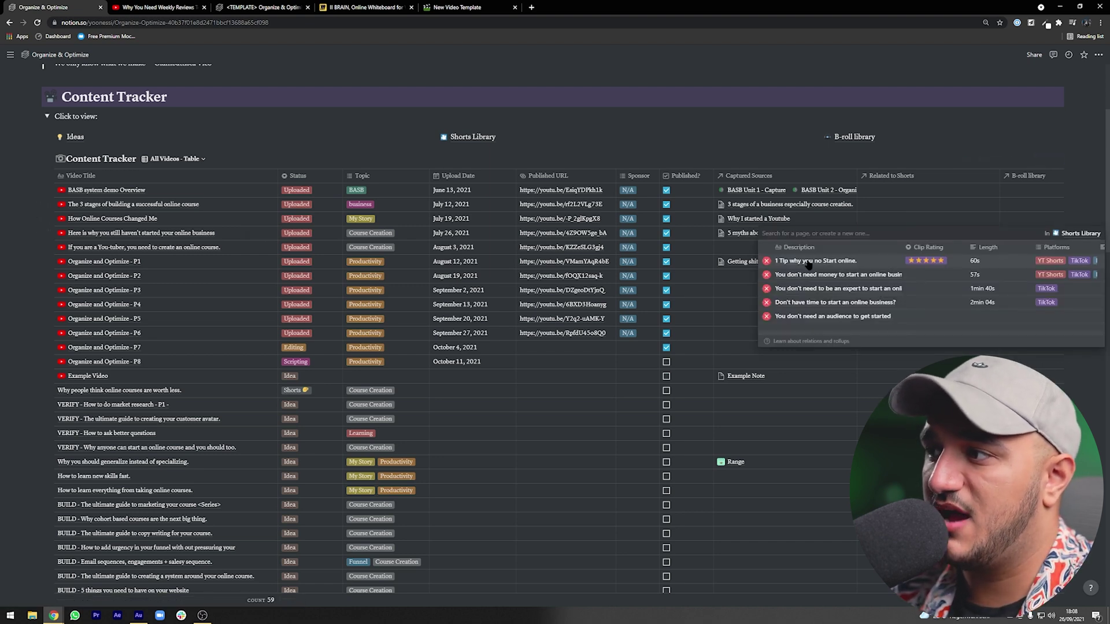
key("Escape")
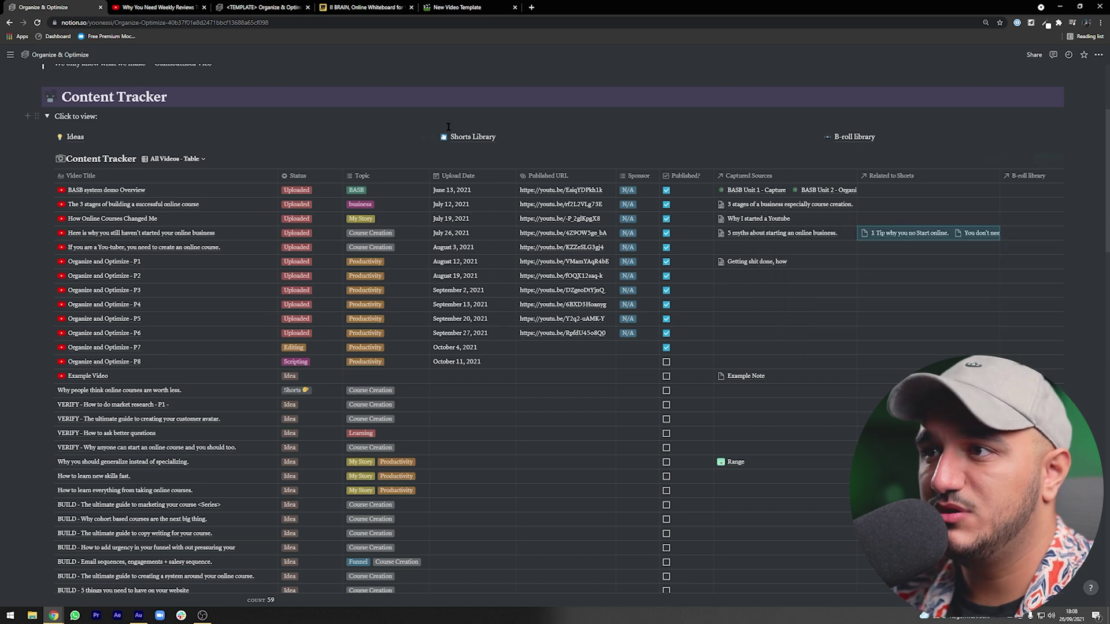
left_click(471, 139)
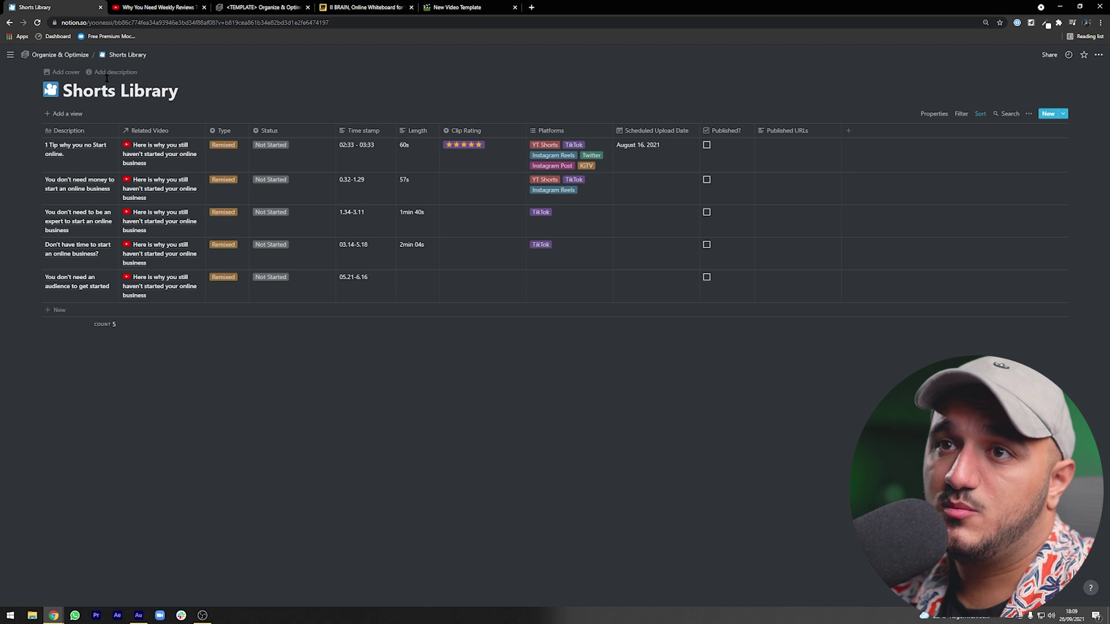
Step: Go back to Organize & Optimize via the breadcrumb and open the 55-clip B-roll library
left_click(68, 55)
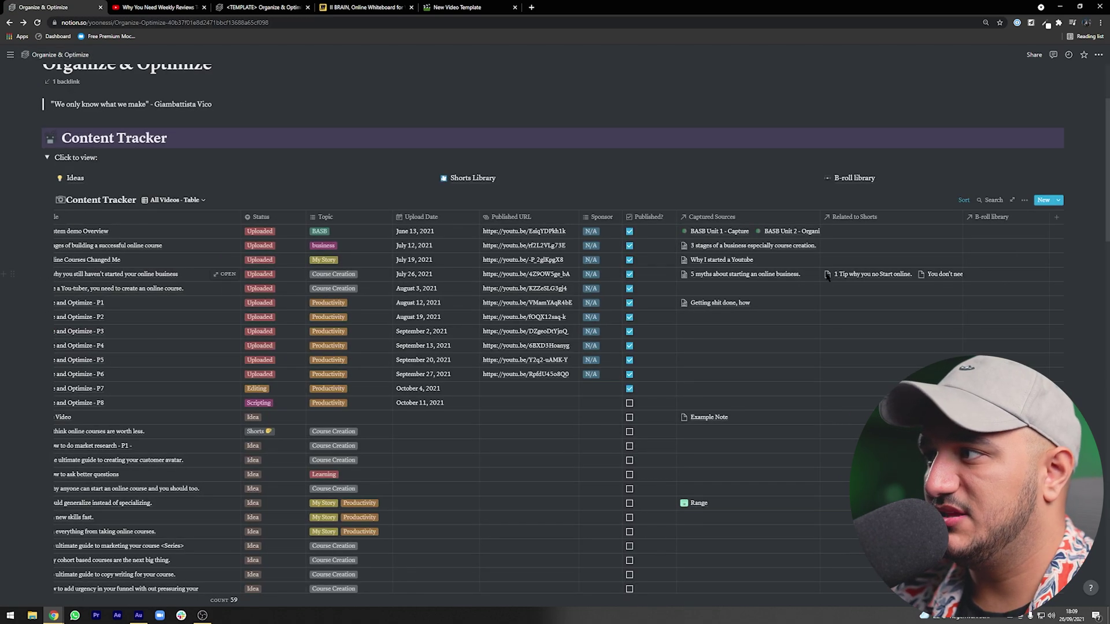
scroll(1011, 226, "down", 3)
scroll(1006, 225, "up", 3)
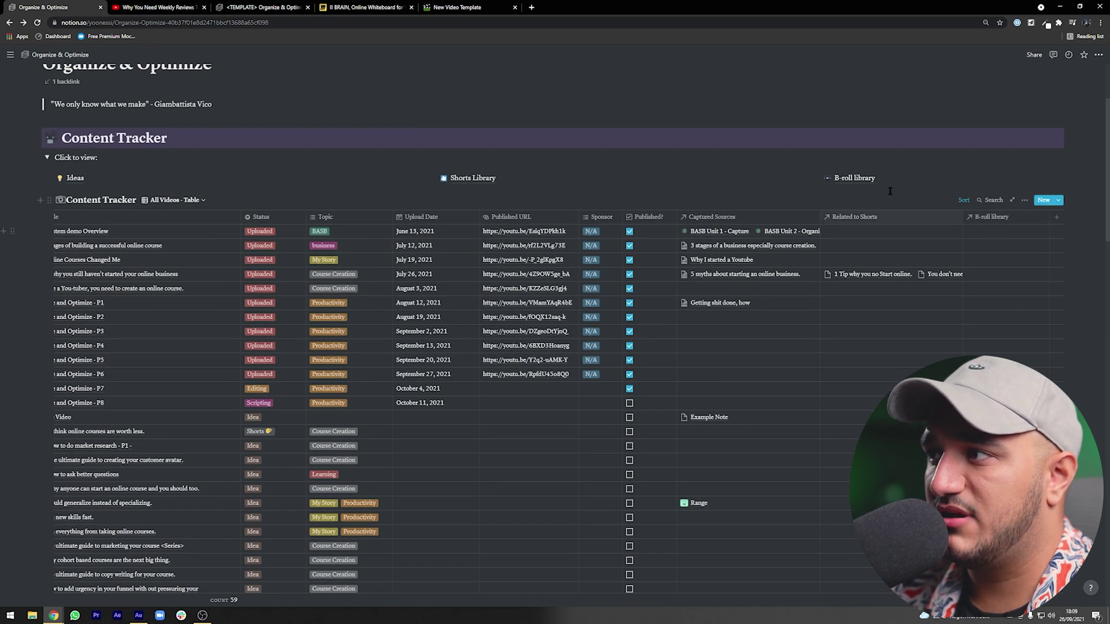
left_click(854, 177)
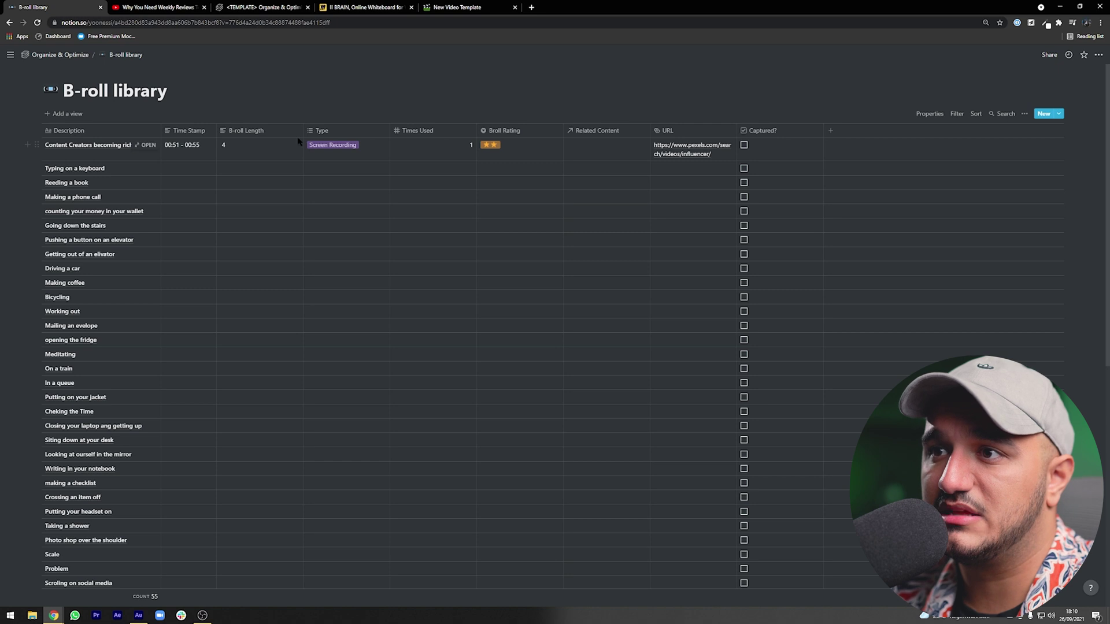
Step: Relate the 'Content Creators becoming rich' clip to BASB system demo Overview and tick Captured?
left_click(352, 145)
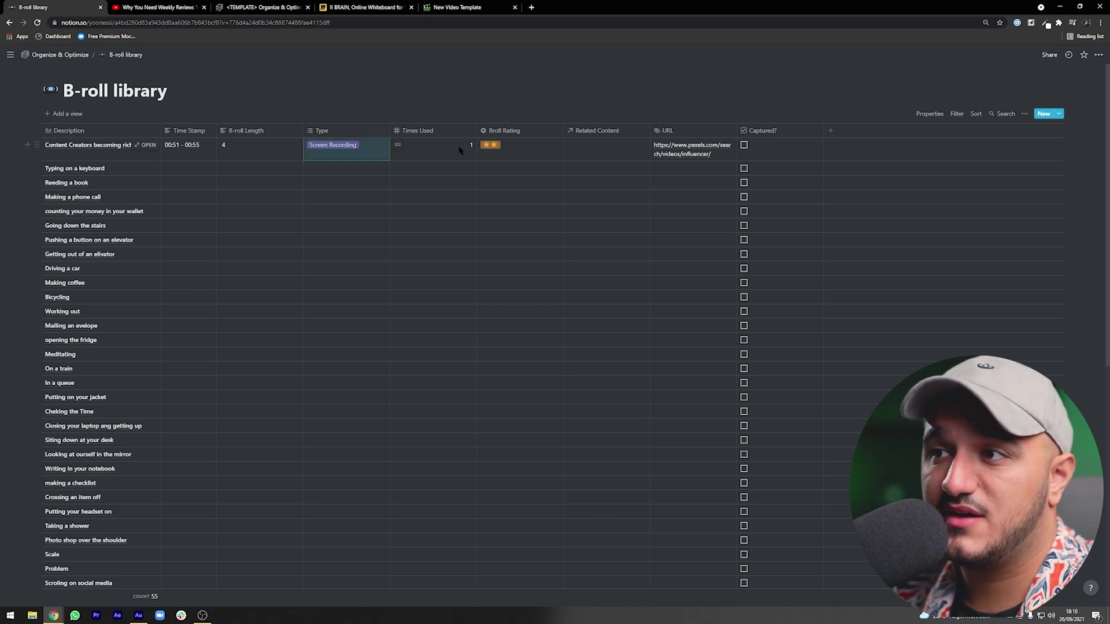
left_click(522, 144)
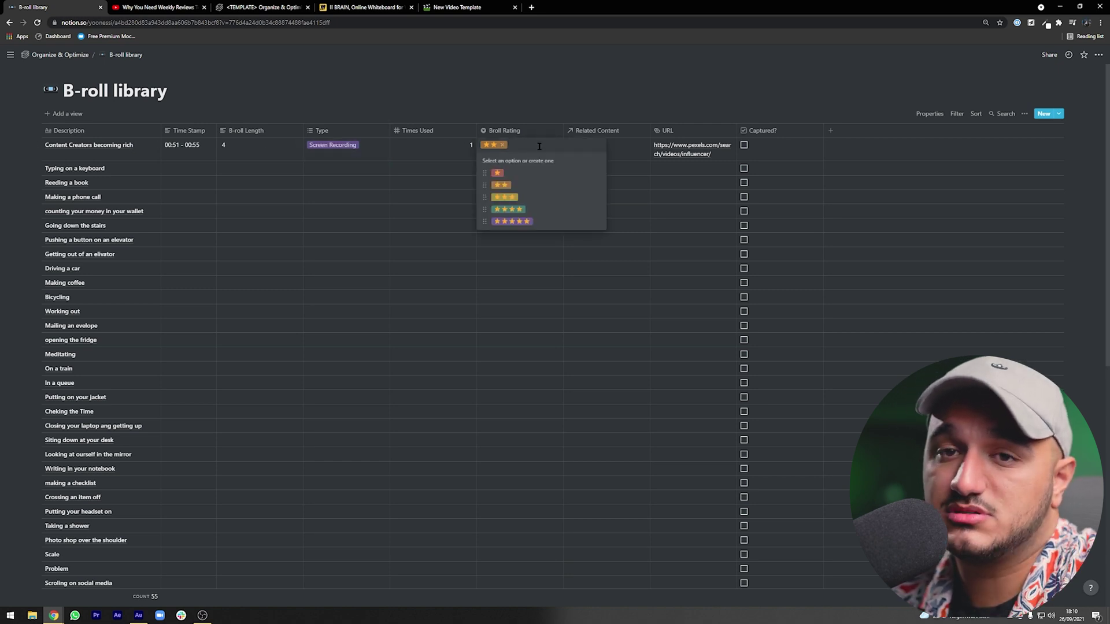
left_click(612, 144)
left_click(612, 145)
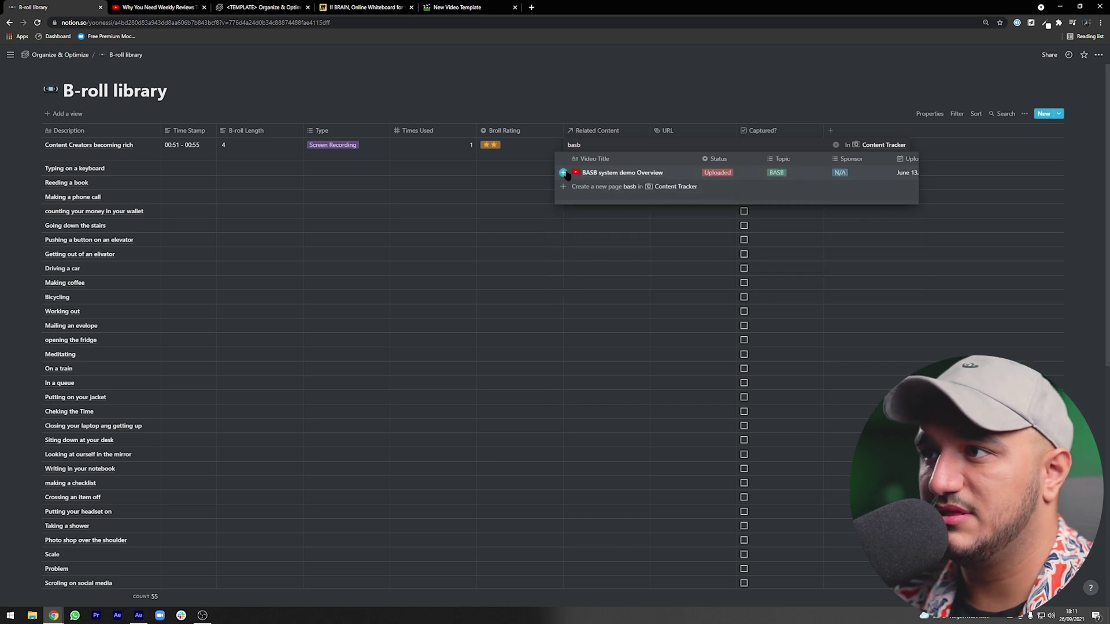
left_click(569, 172)
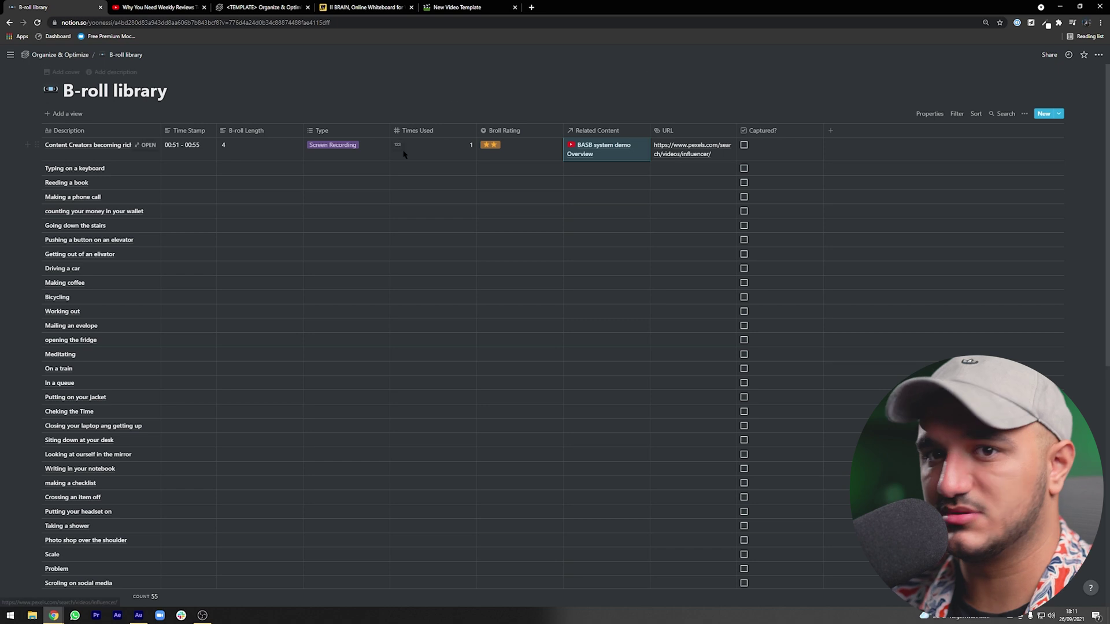
left_click(744, 146)
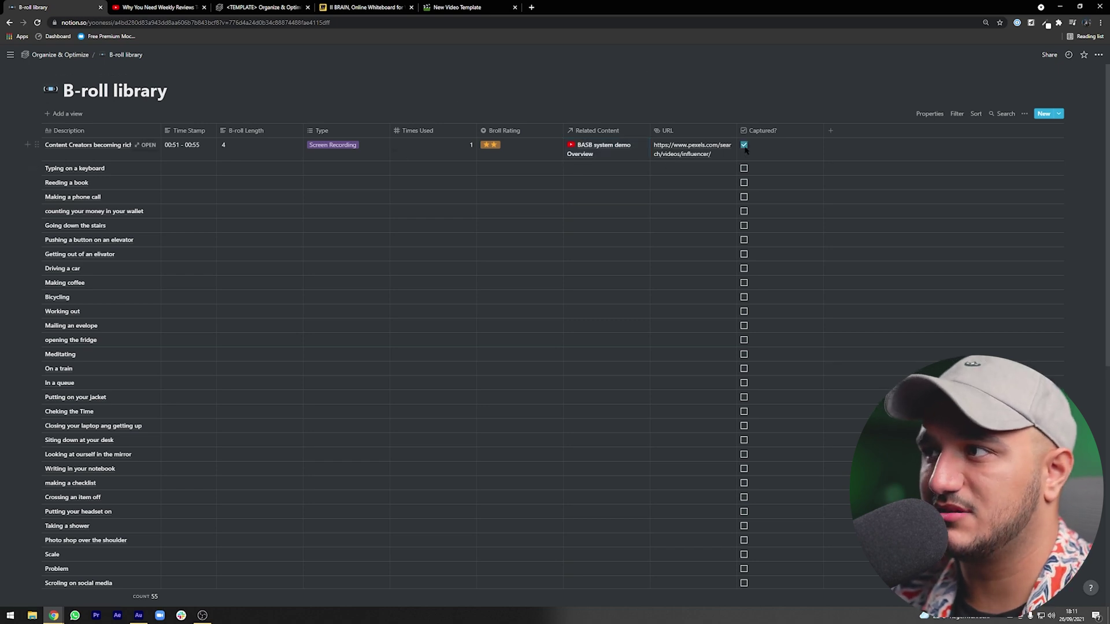
left_click(614, 147)
Step: Open the BASB system demo Overview page, scroll to its B-Roll table, and narrow the Description column to show Times Used
left_click(611, 172)
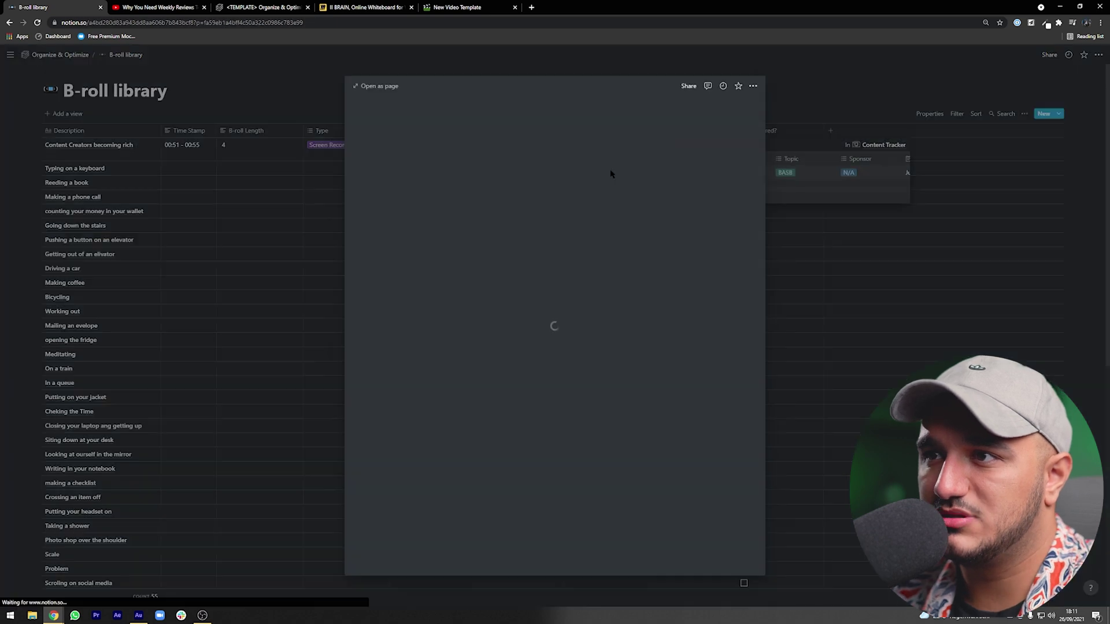
scroll(524, 283, "down", 10)
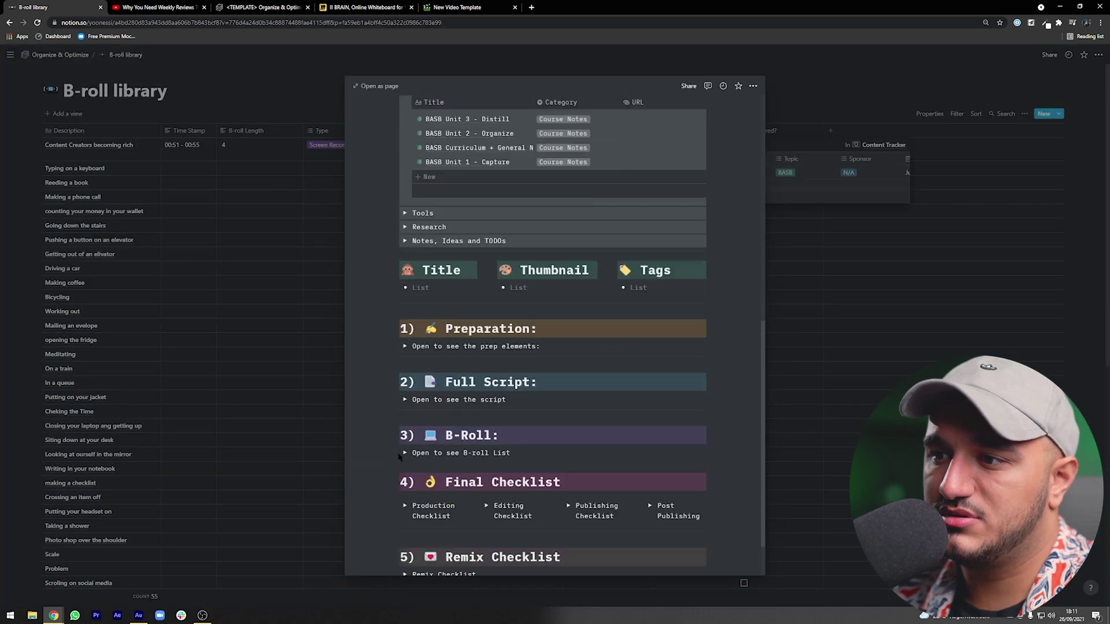
scroll(500, 370, "down", 2)
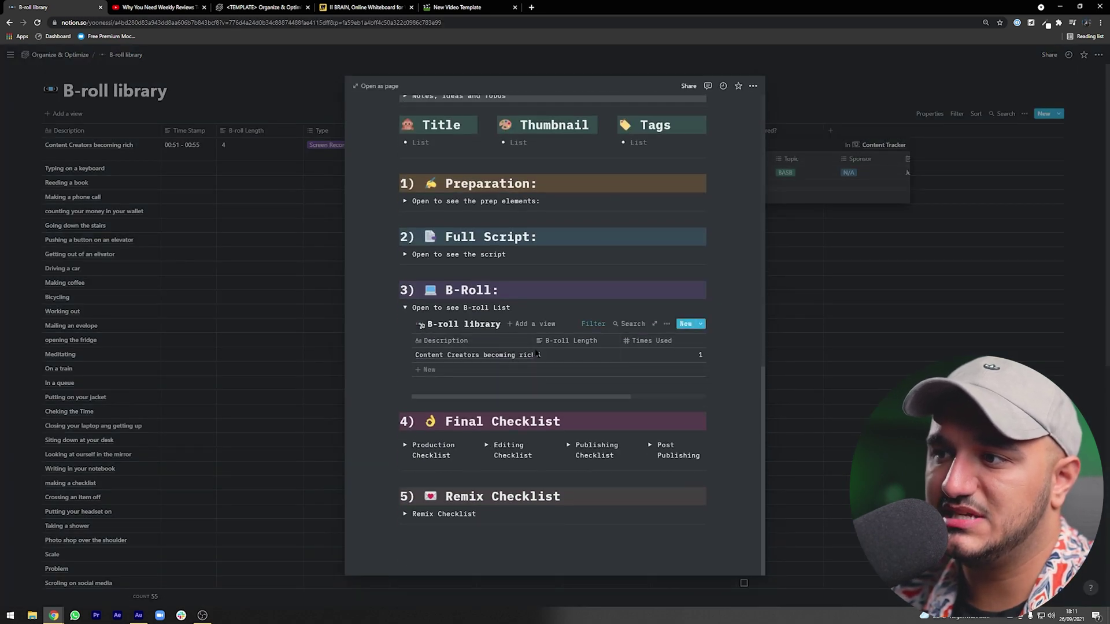
left_click_drag(588, 347, 551, 348)
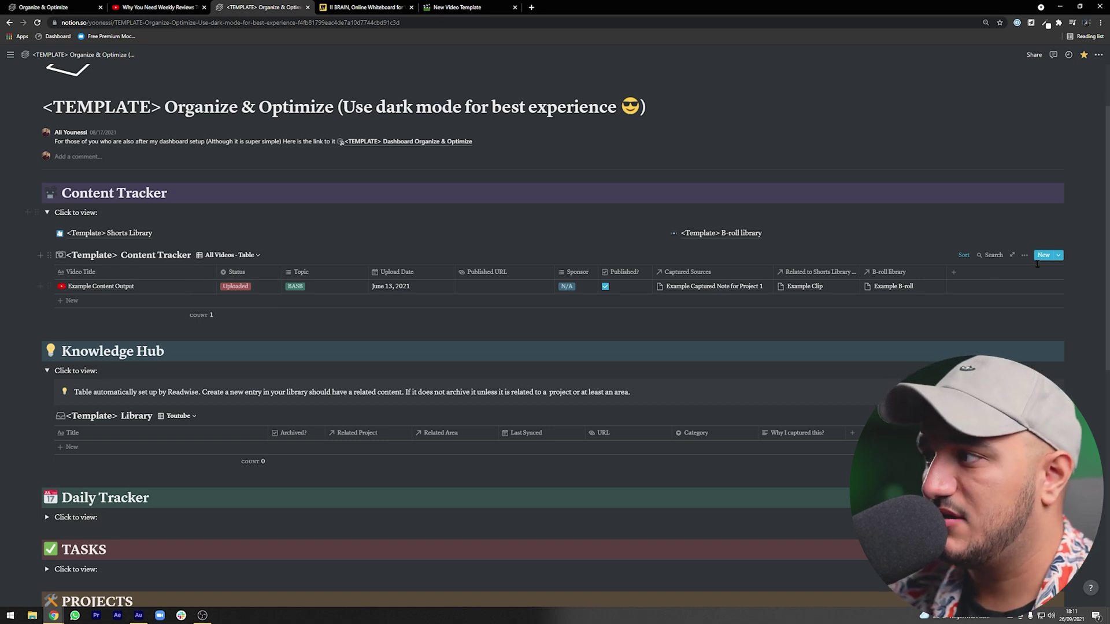
left_click(1059, 257)
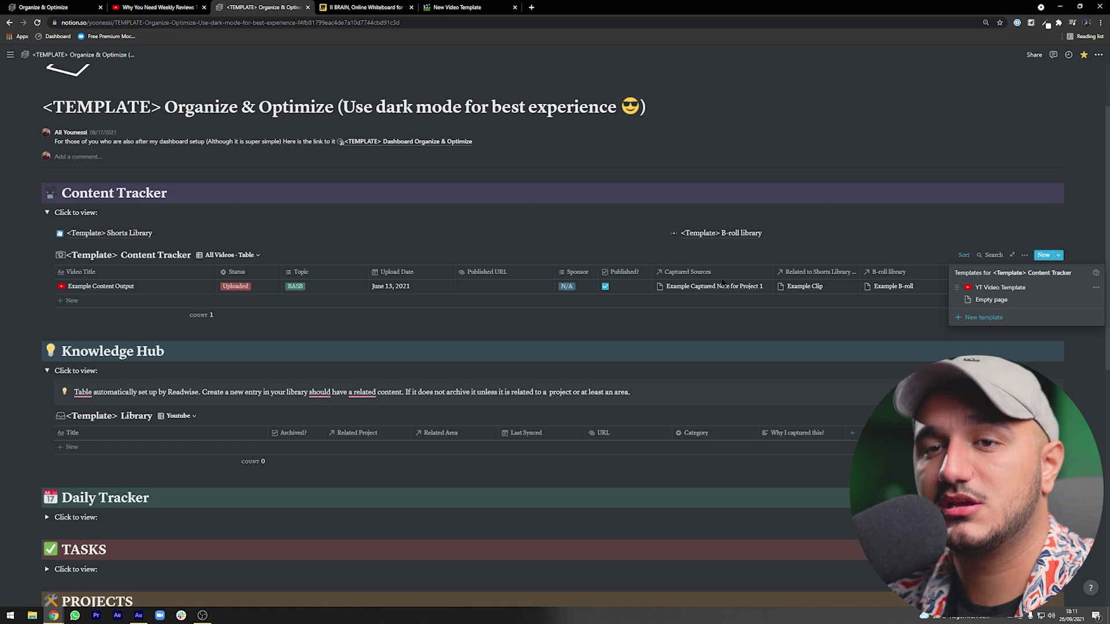
left_click(461, 273)
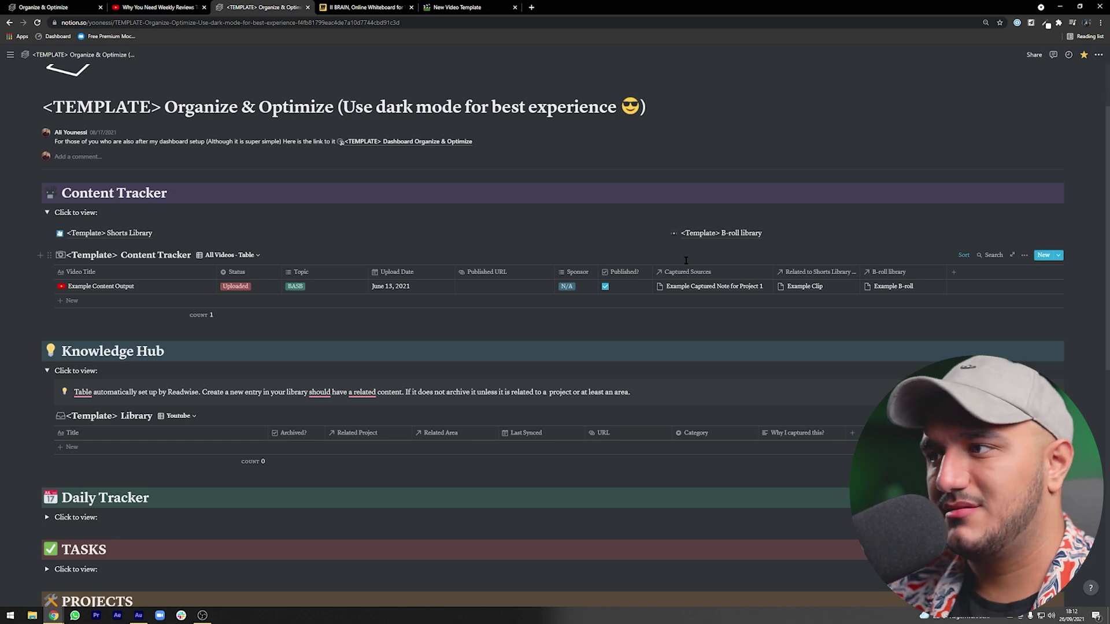
key("ctrl+Tab")
Step: Scroll through the Miro II BRAIN CODE diagram to the Repurpose section, then return to the Notion template
scroll(563, 309, "down", 2)
scroll(731, 295, "up", 5)
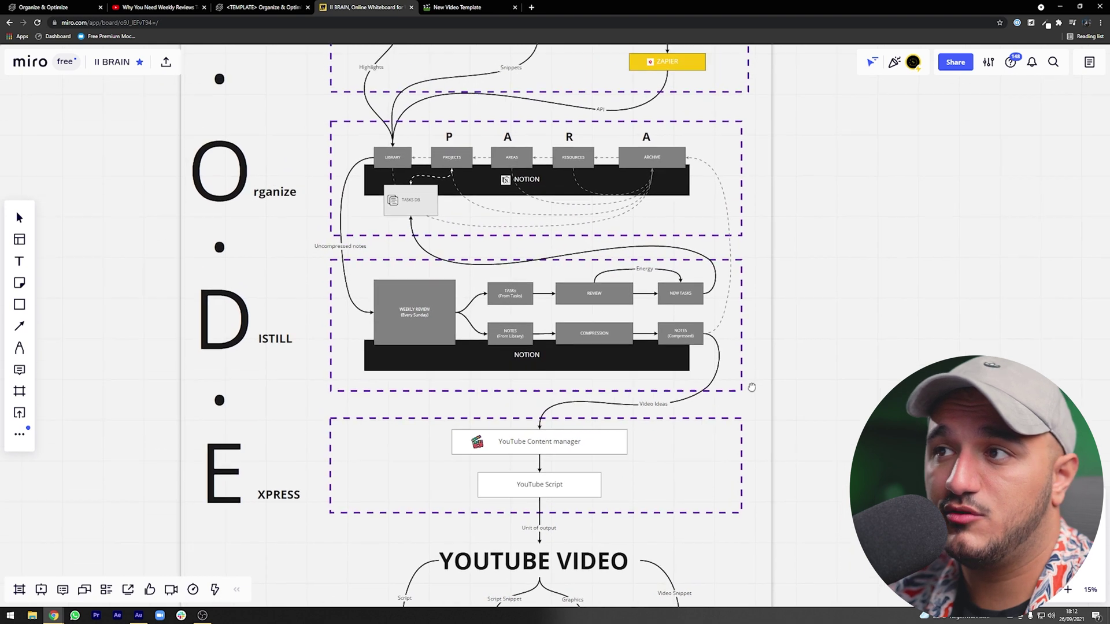
scroll(752, 387, "up", 4)
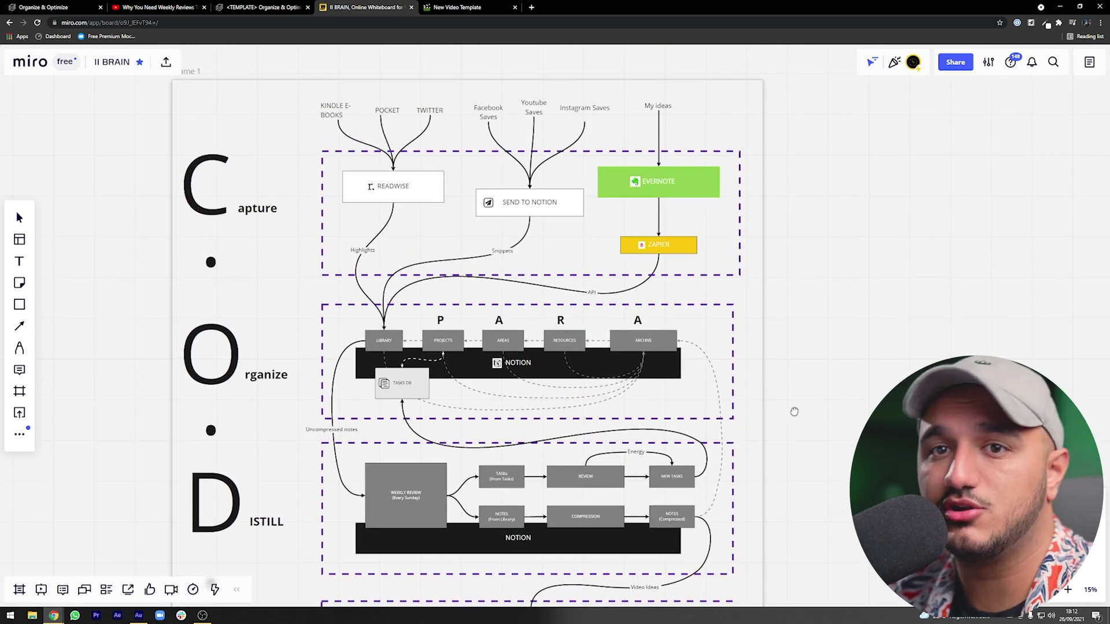
scroll(794, 411, "down", 3)
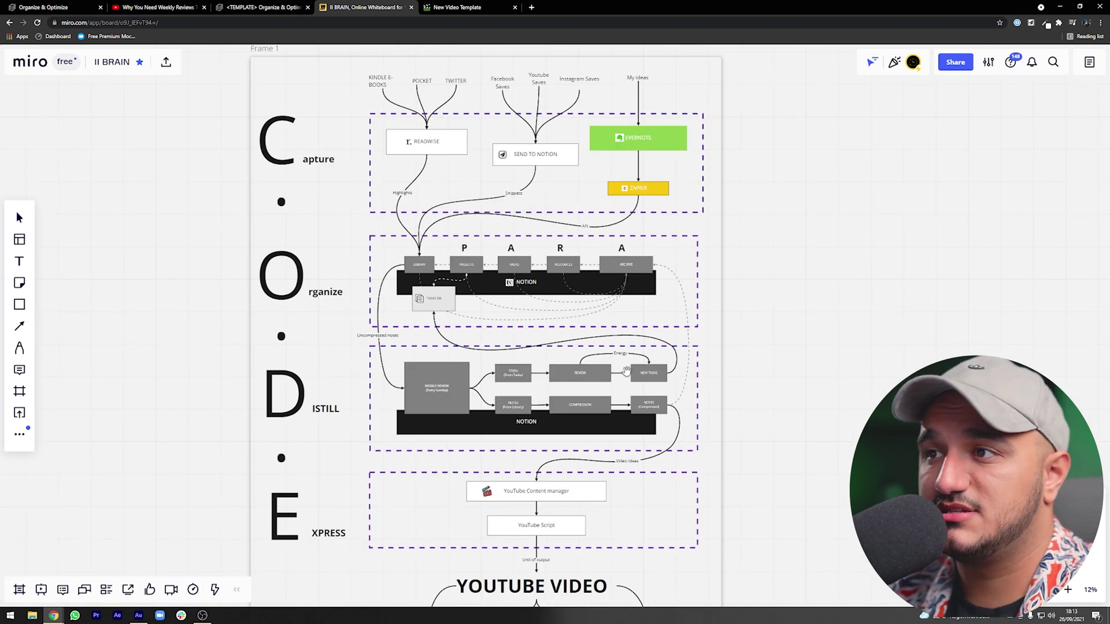
scroll(627, 371, "up", 1)
scroll(624, 404, "down", 2)
scroll(621, 434, "up", 3)
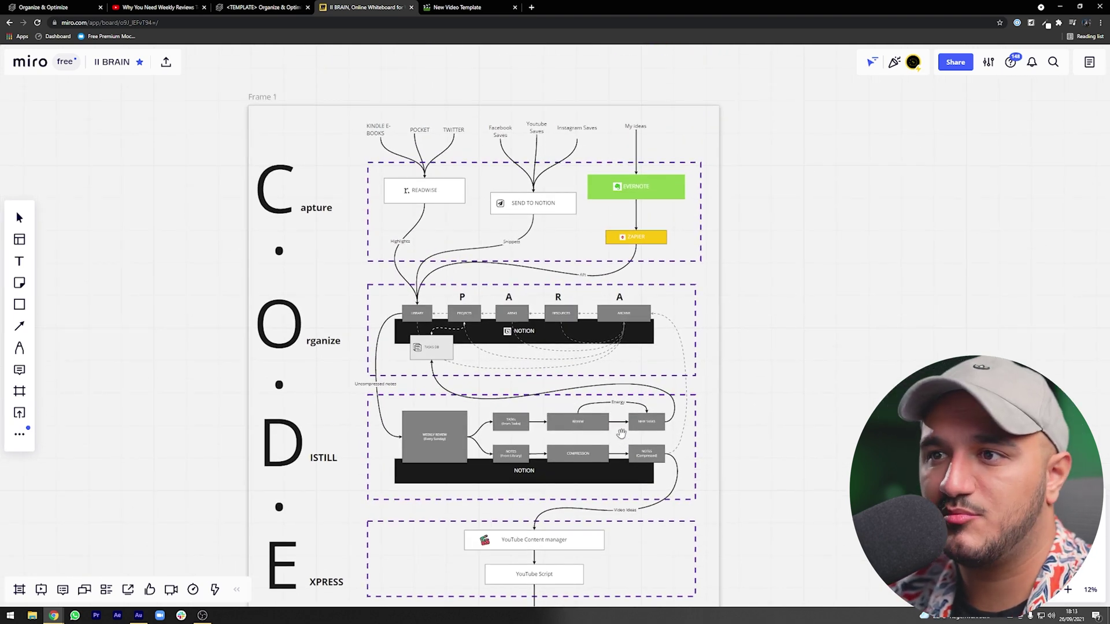
scroll(474, 383, "down", 2)
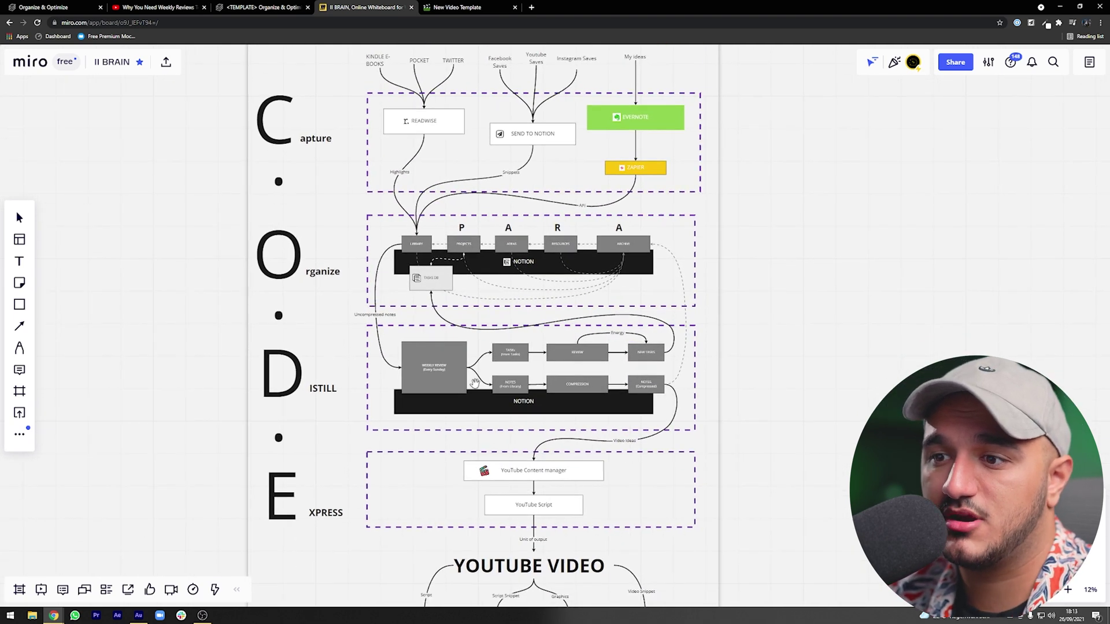
scroll(474, 383, "down", 3)
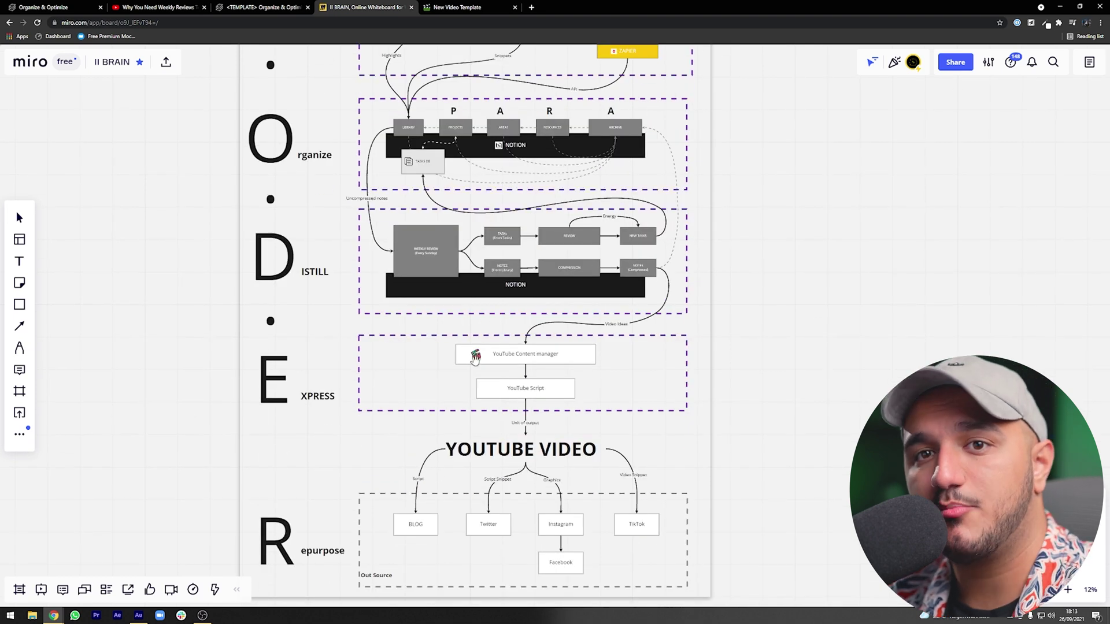
scroll(476, 359, "down", 1)
scroll(549, 347, "up", 3)
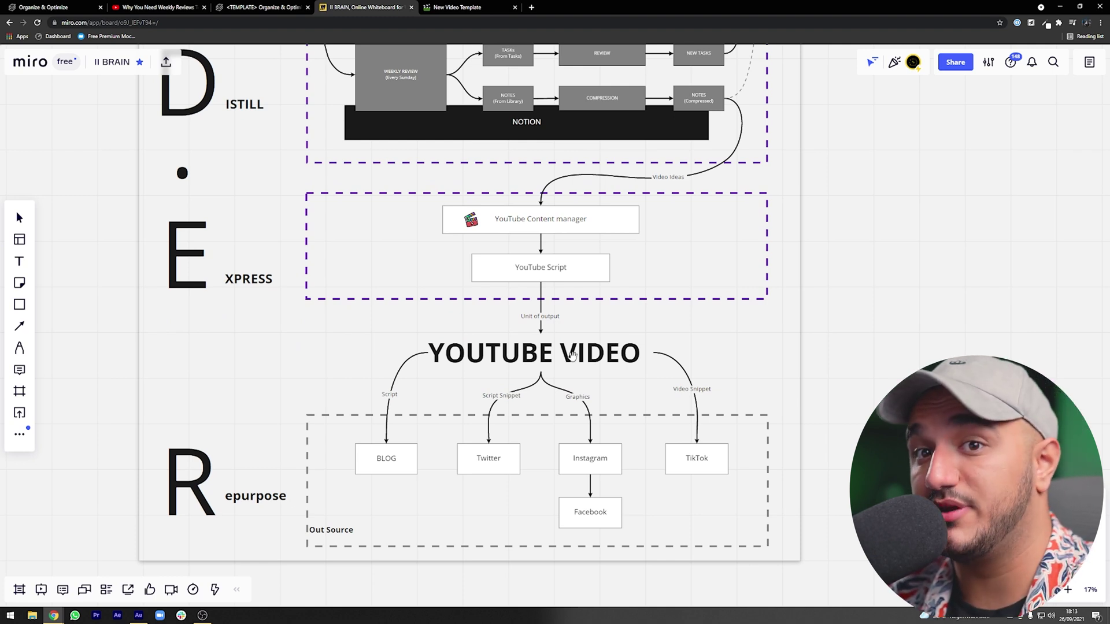
left_click(245, 7)
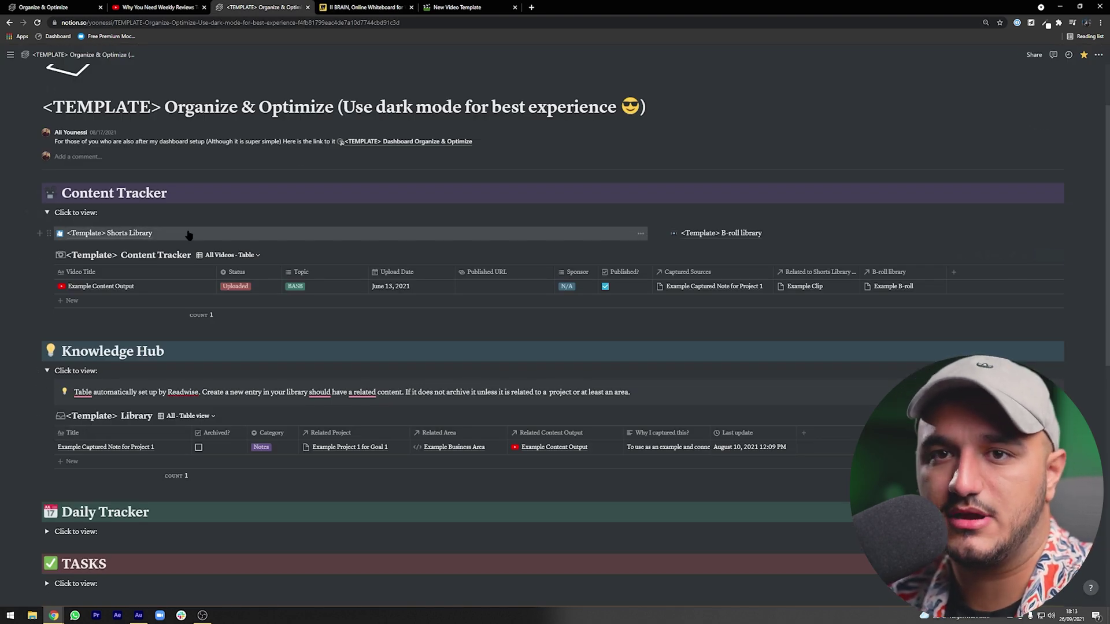
Step: On the personal Organize & Optimize dashboard, collapse the ARCHIVE section
scroll(186, 233, "up", 2)
left_click(83, 7)
scroll(289, 223, "down", 3)
scroll(289, 222, "down", 10)
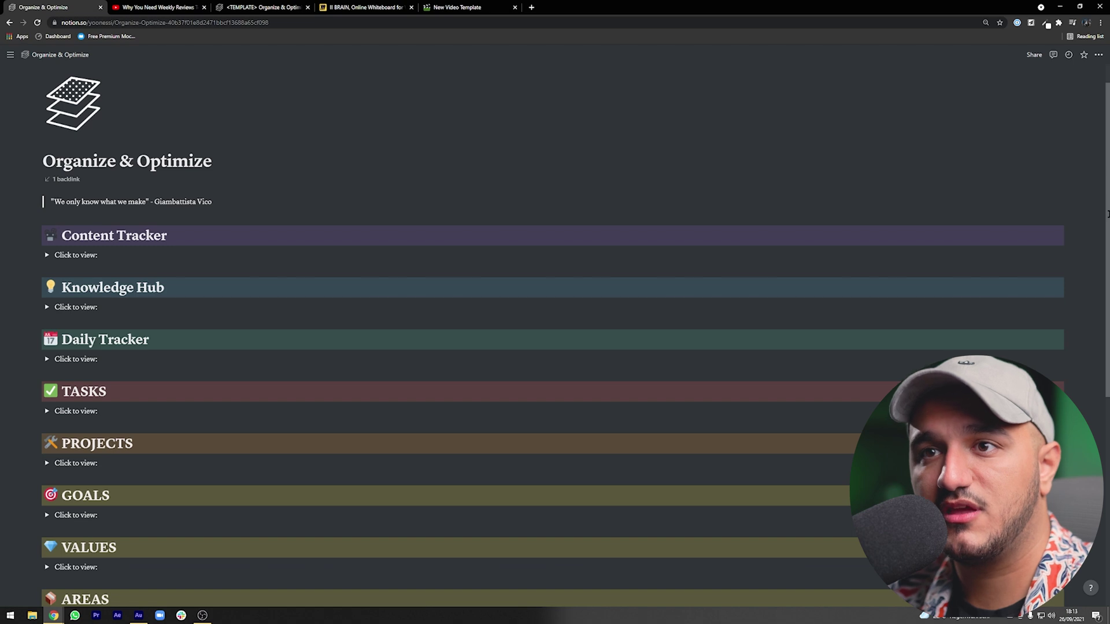
scroll(1107, 133, "up", 1)
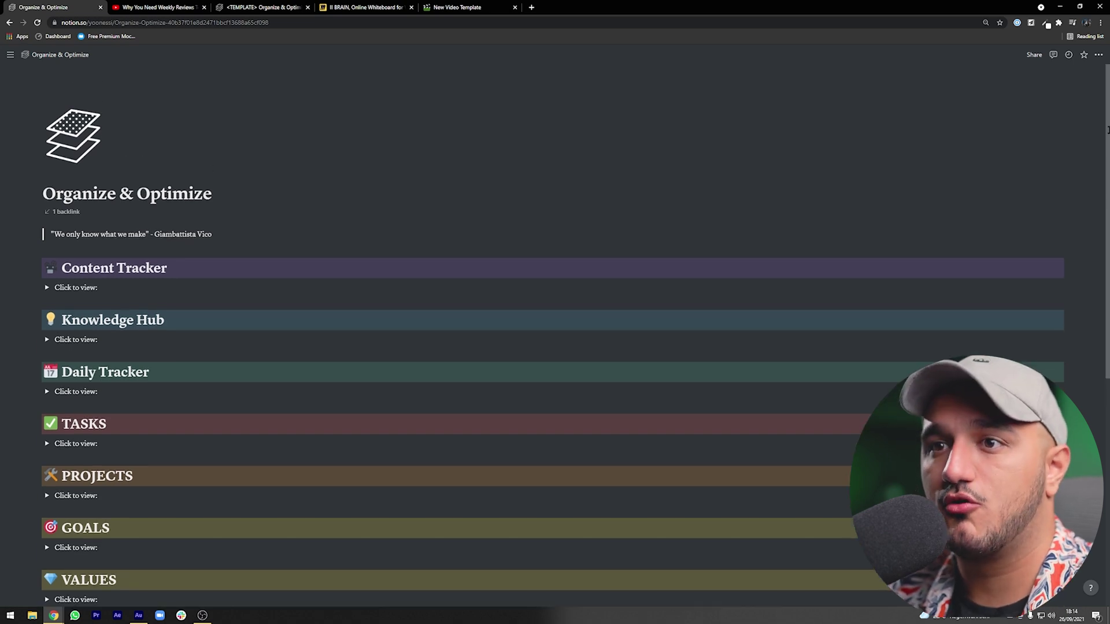
left_click_drag(1107, 130, 1107, 311)
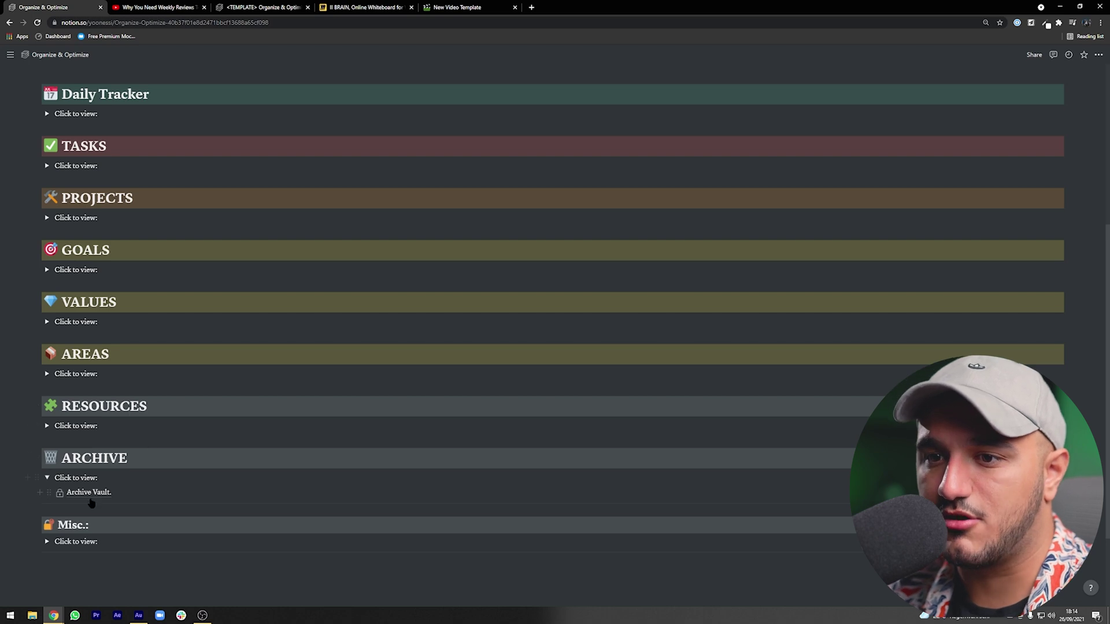
left_click(47, 478)
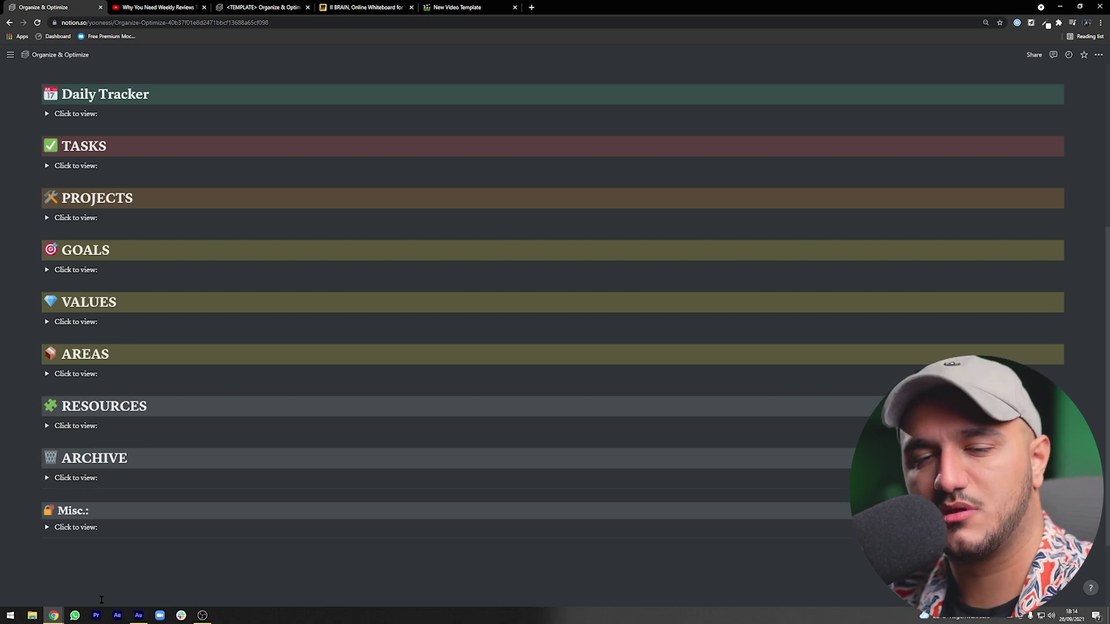